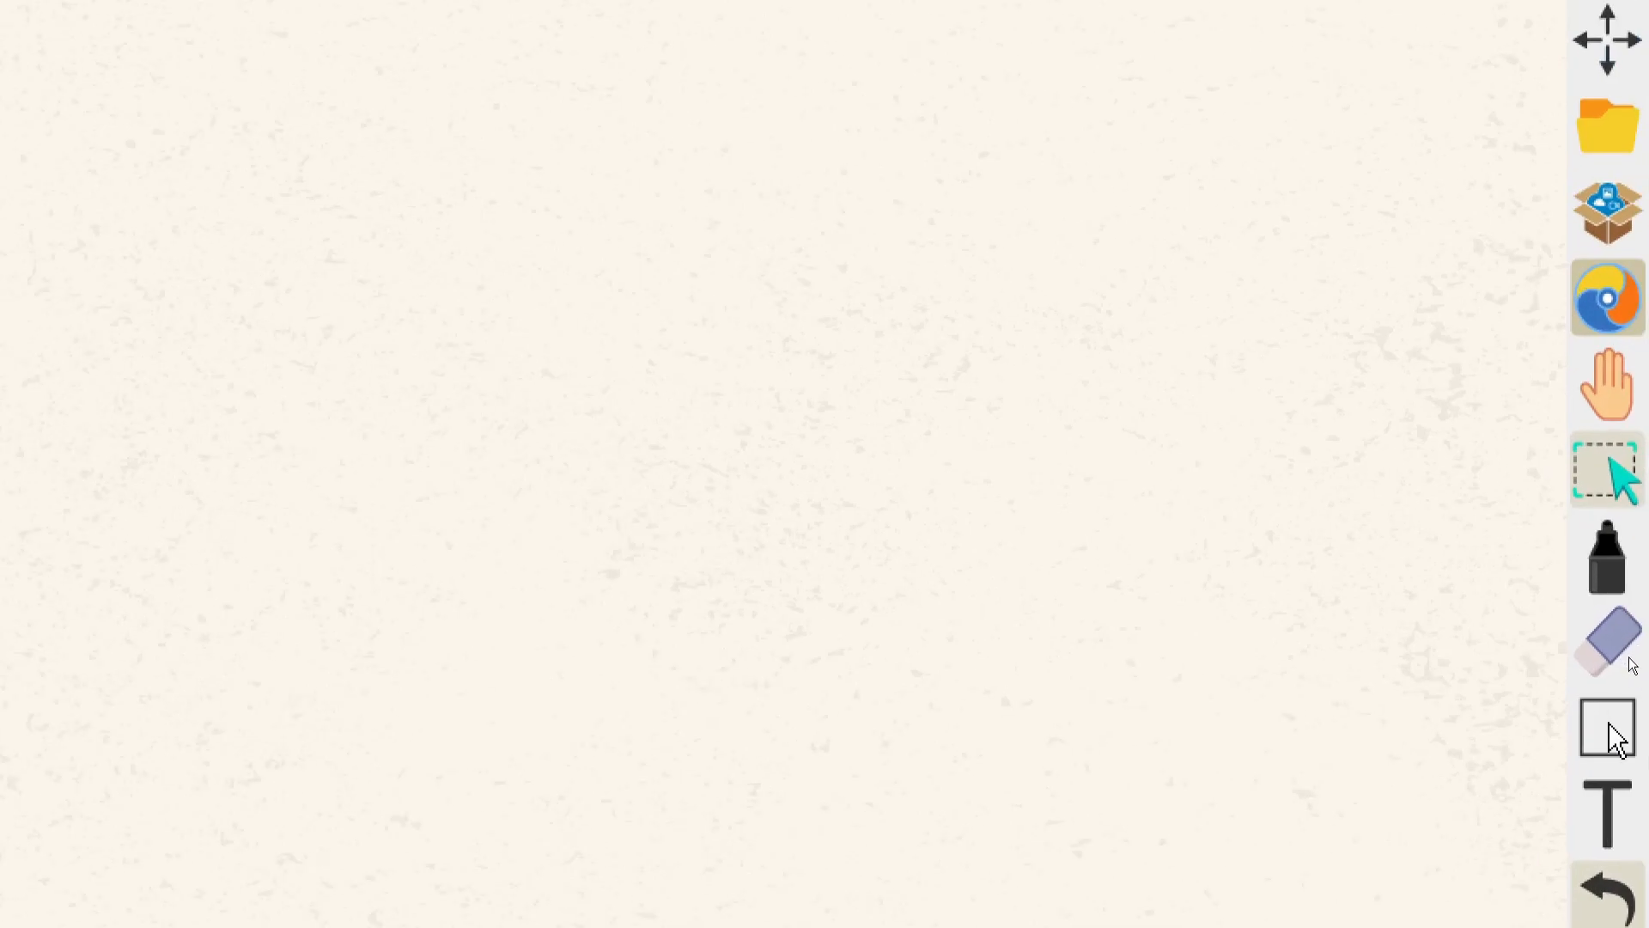
Draw a circle on the blank canvas with a black outline and a slightly thicker line
{"action": "left_click", "coordinate": [1614, 732]}
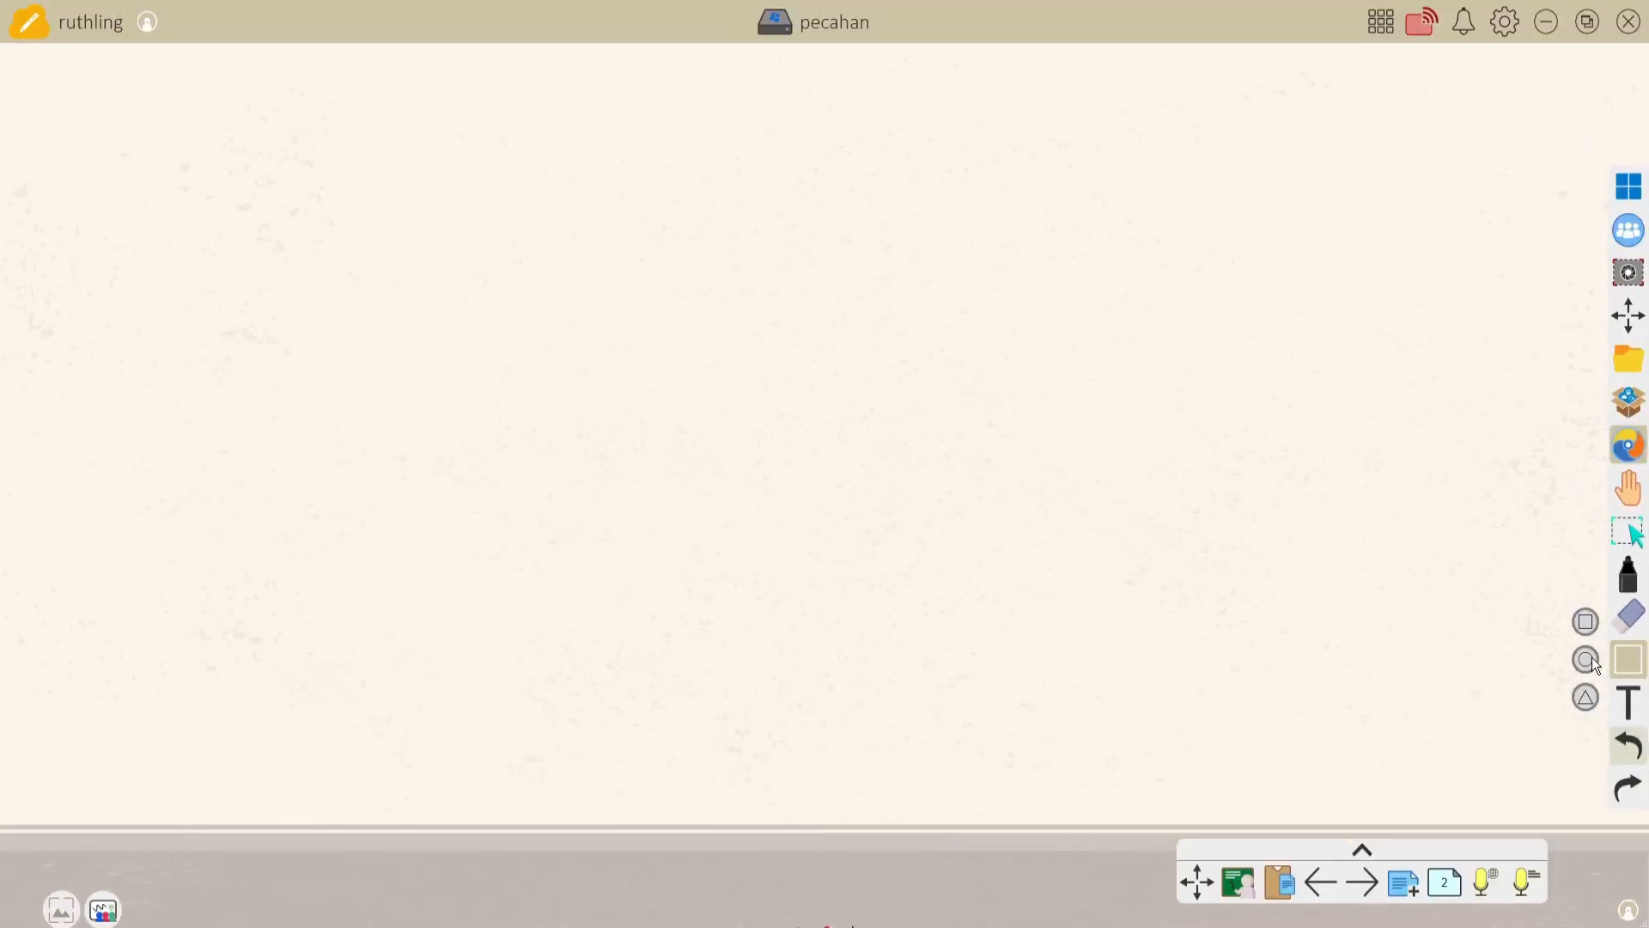
{"action": "left_click", "coordinate": [1587, 663]}
{"action": "left_click", "coordinate": [1630, 660]}
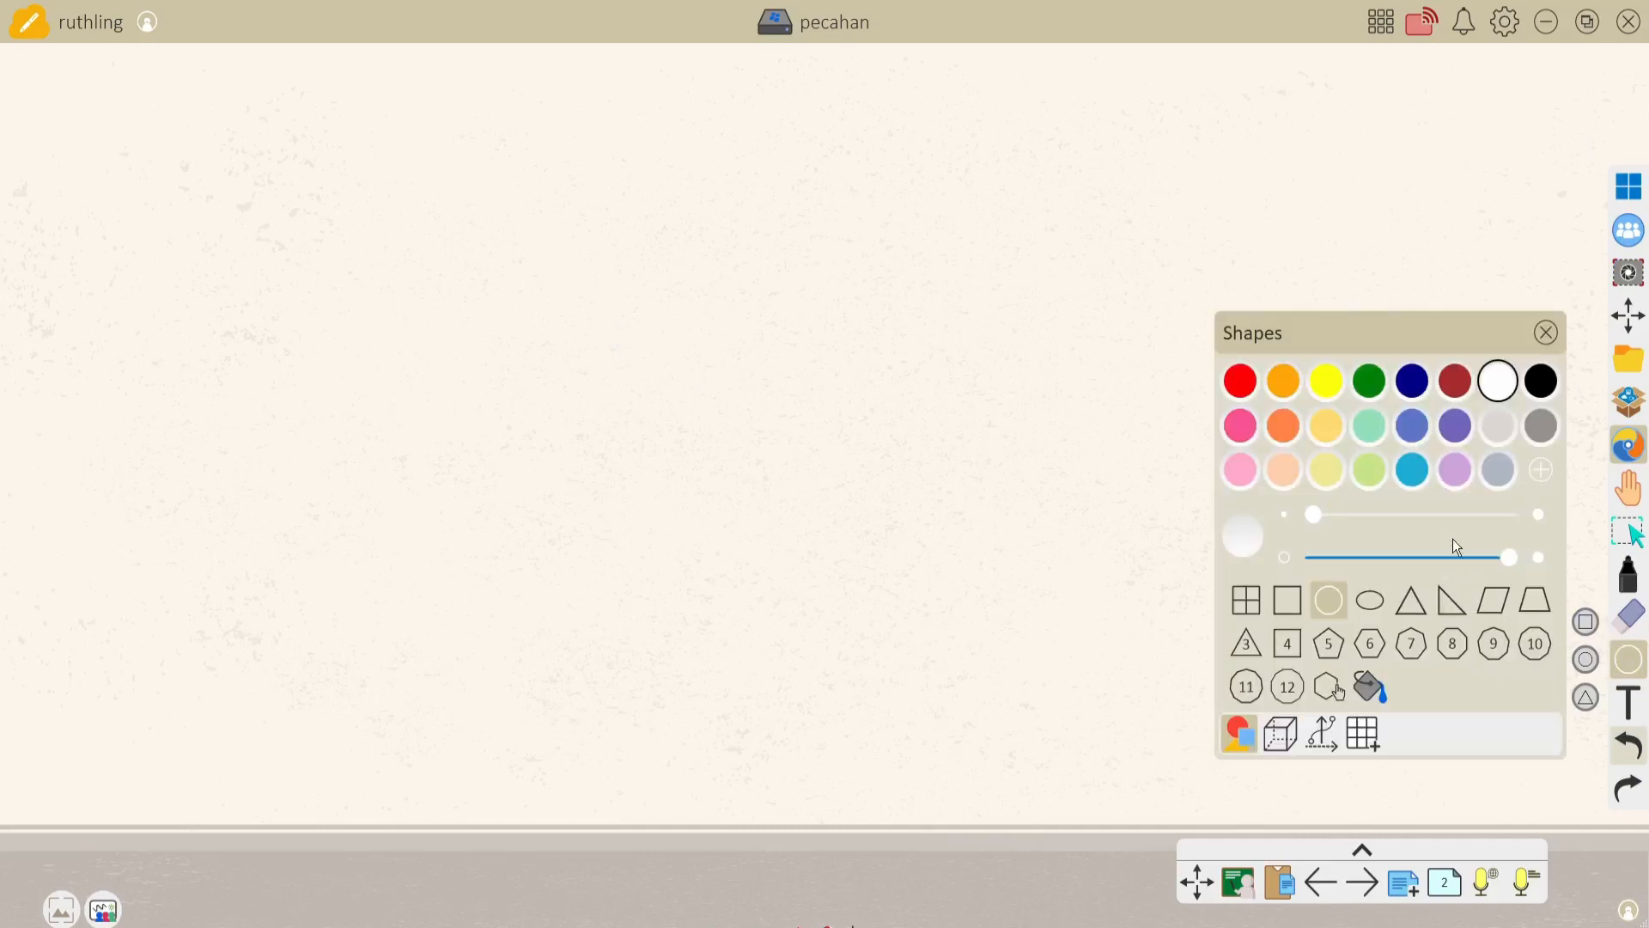
{"action": "left_click", "coordinate": [1542, 387]}
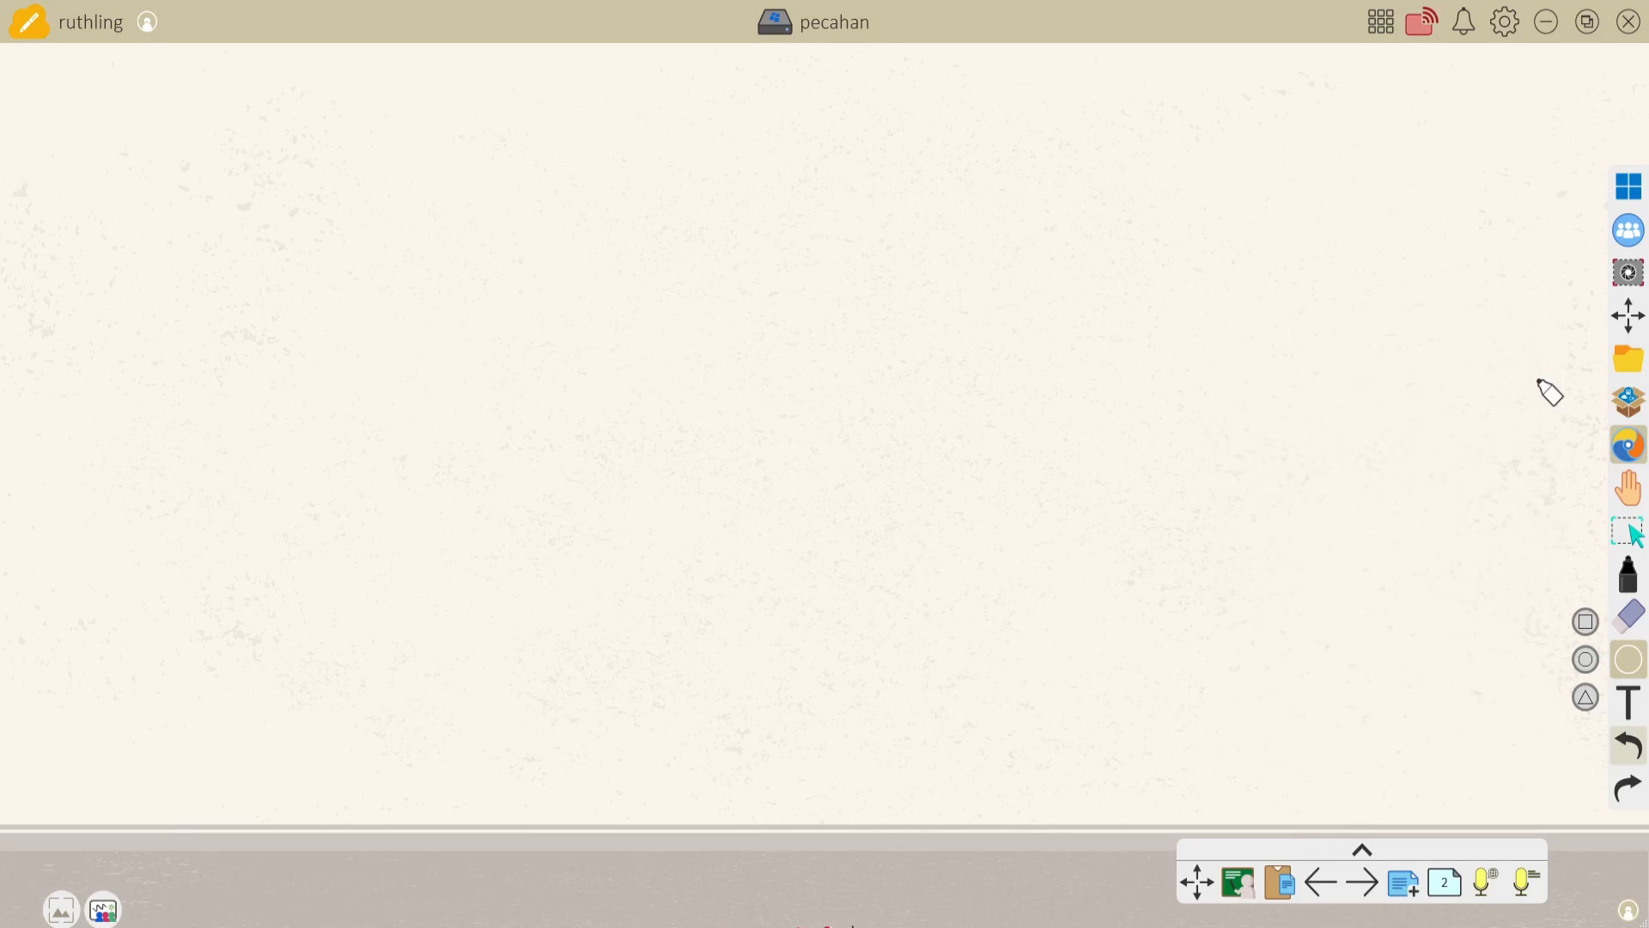
{"action": "left_click", "coordinate": [1629, 659]}
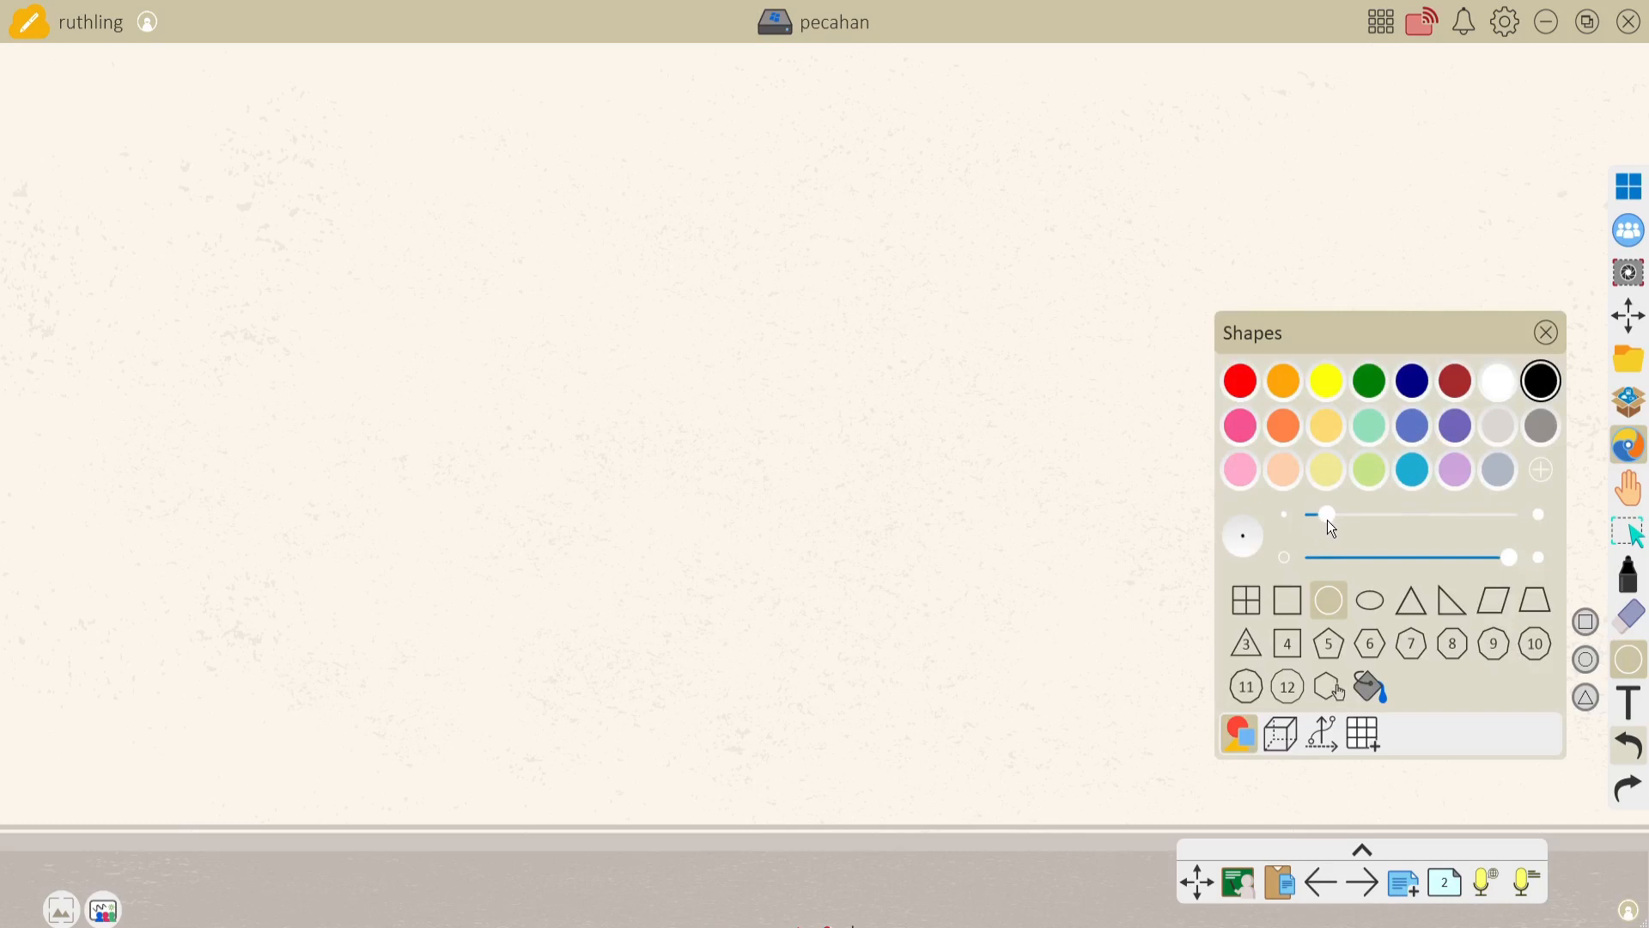
{"action": "left_click_drag", "start_coordinate": [578, 328], "coordinate": [666, 434]}
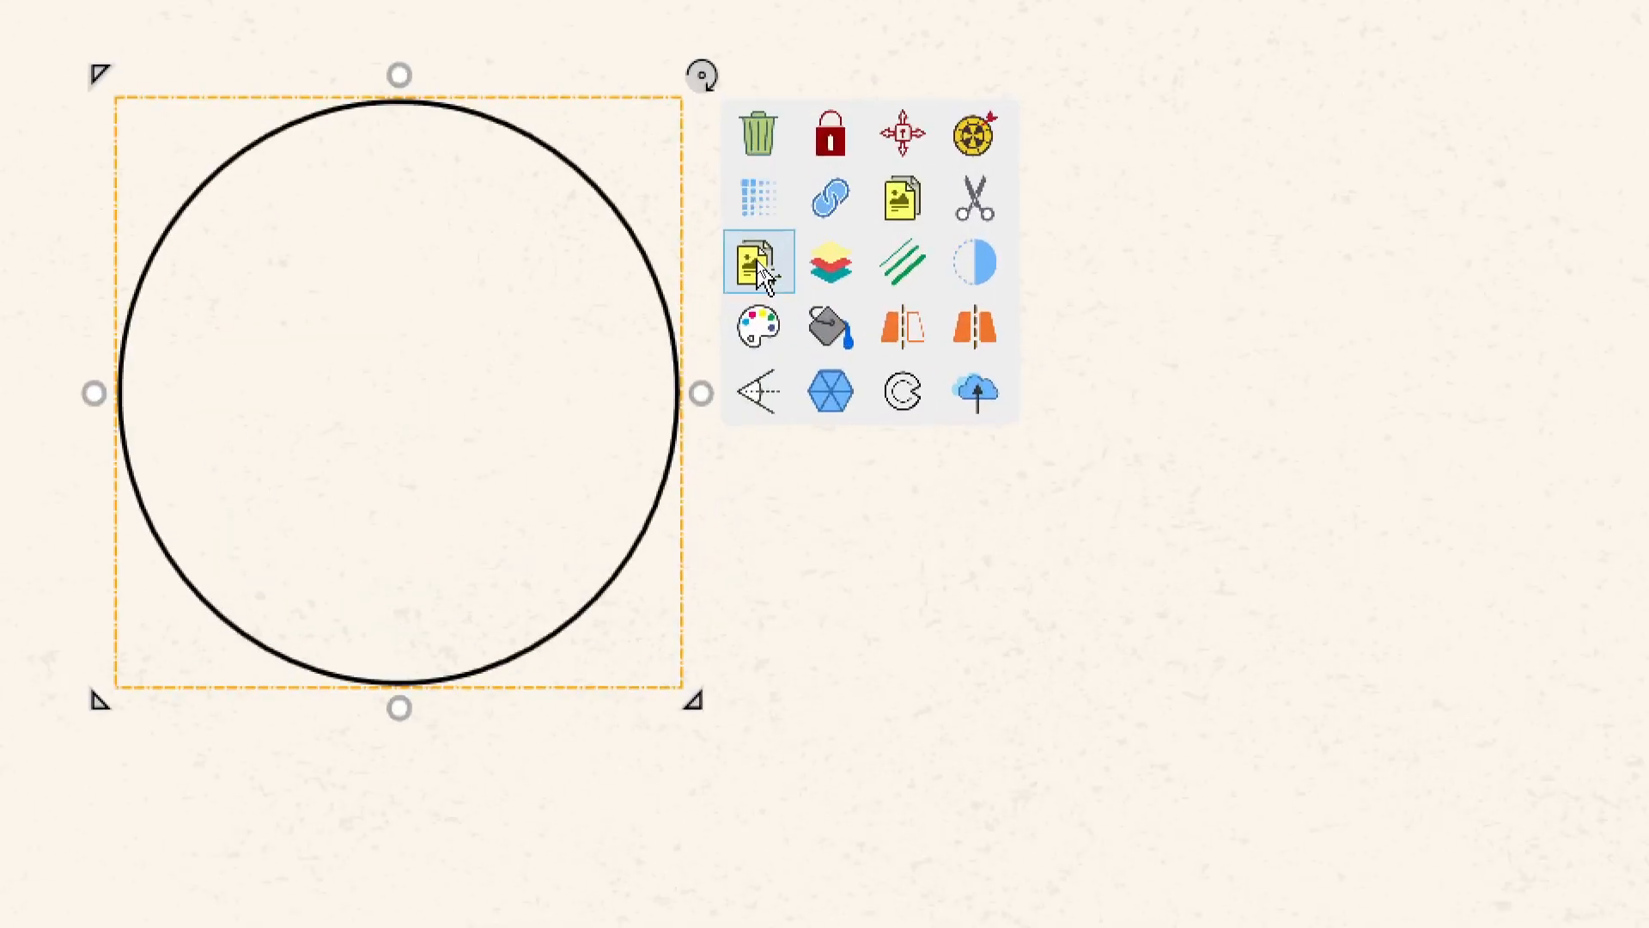
Make the circle drag-to-copy and place a copy to the right of the original
{"action": "left_click", "coordinate": [756, 262]}
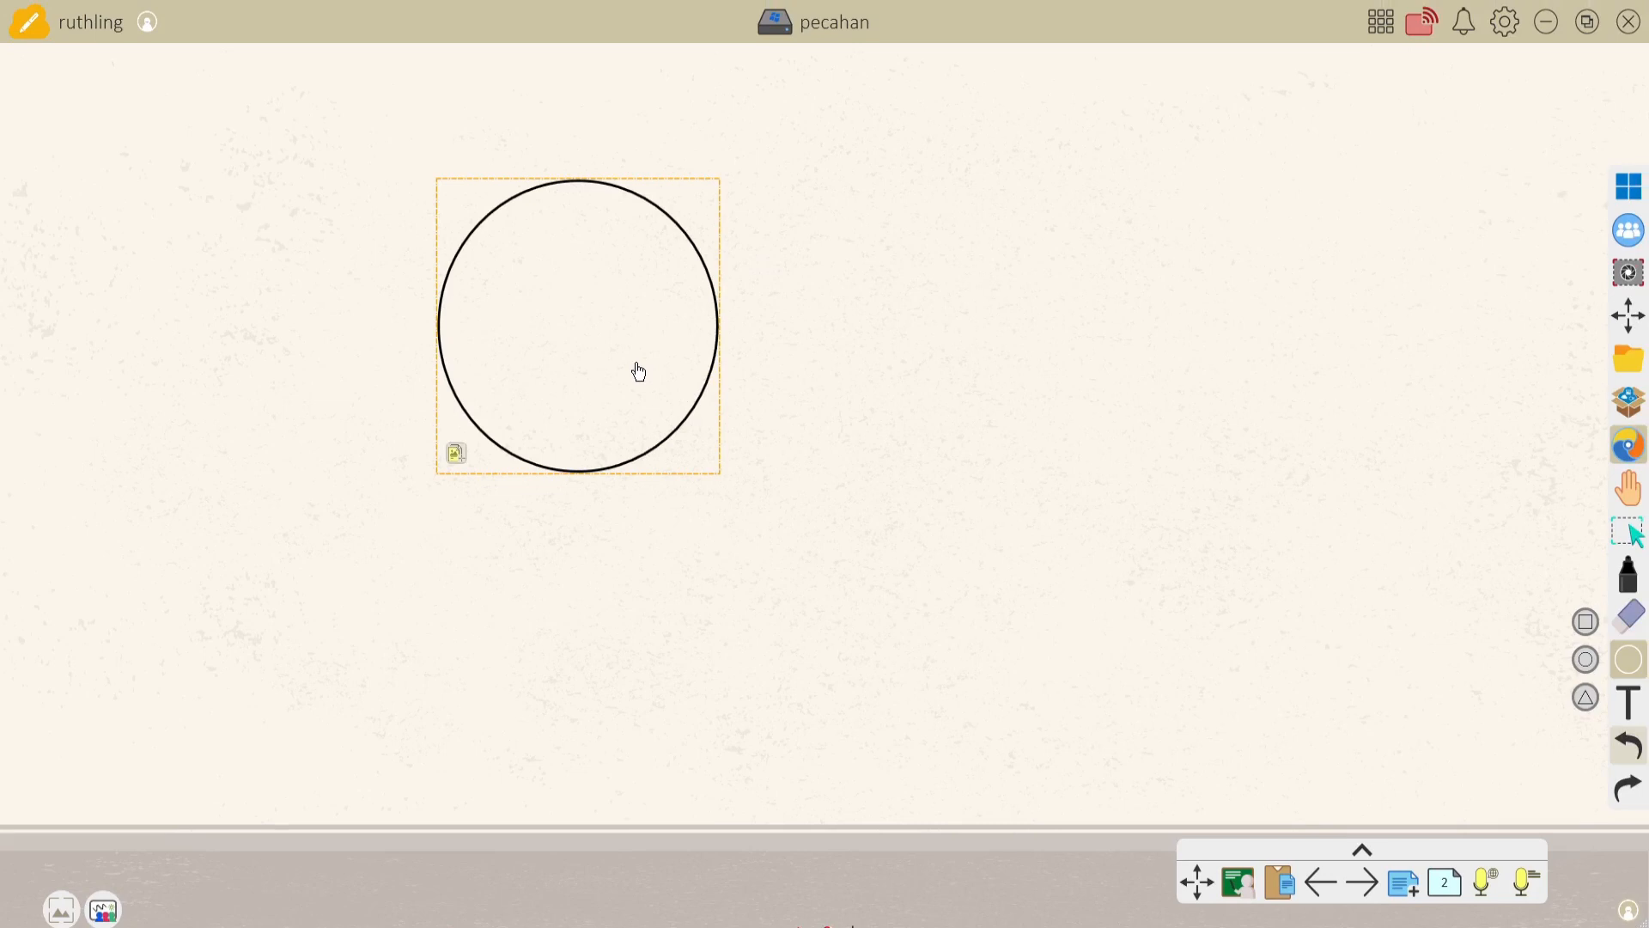
{"action": "left_click", "coordinate": [1632, 532]}
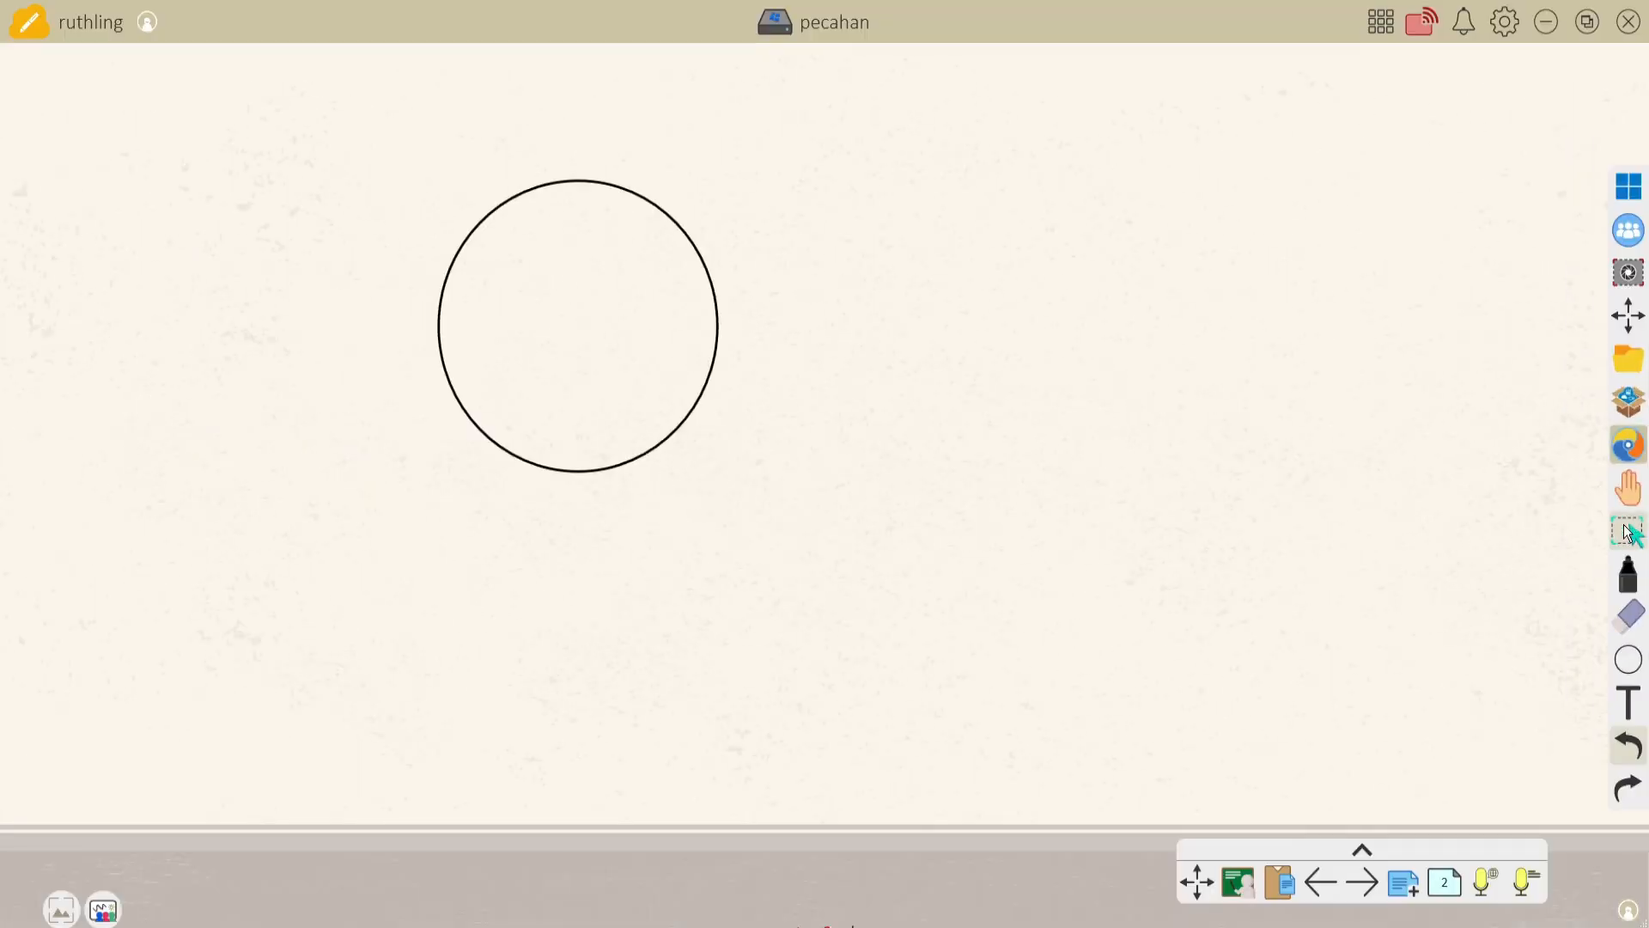
{"action": "left_click_drag", "start_coordinate": [548, 299], "coordinate": [915, 296]}
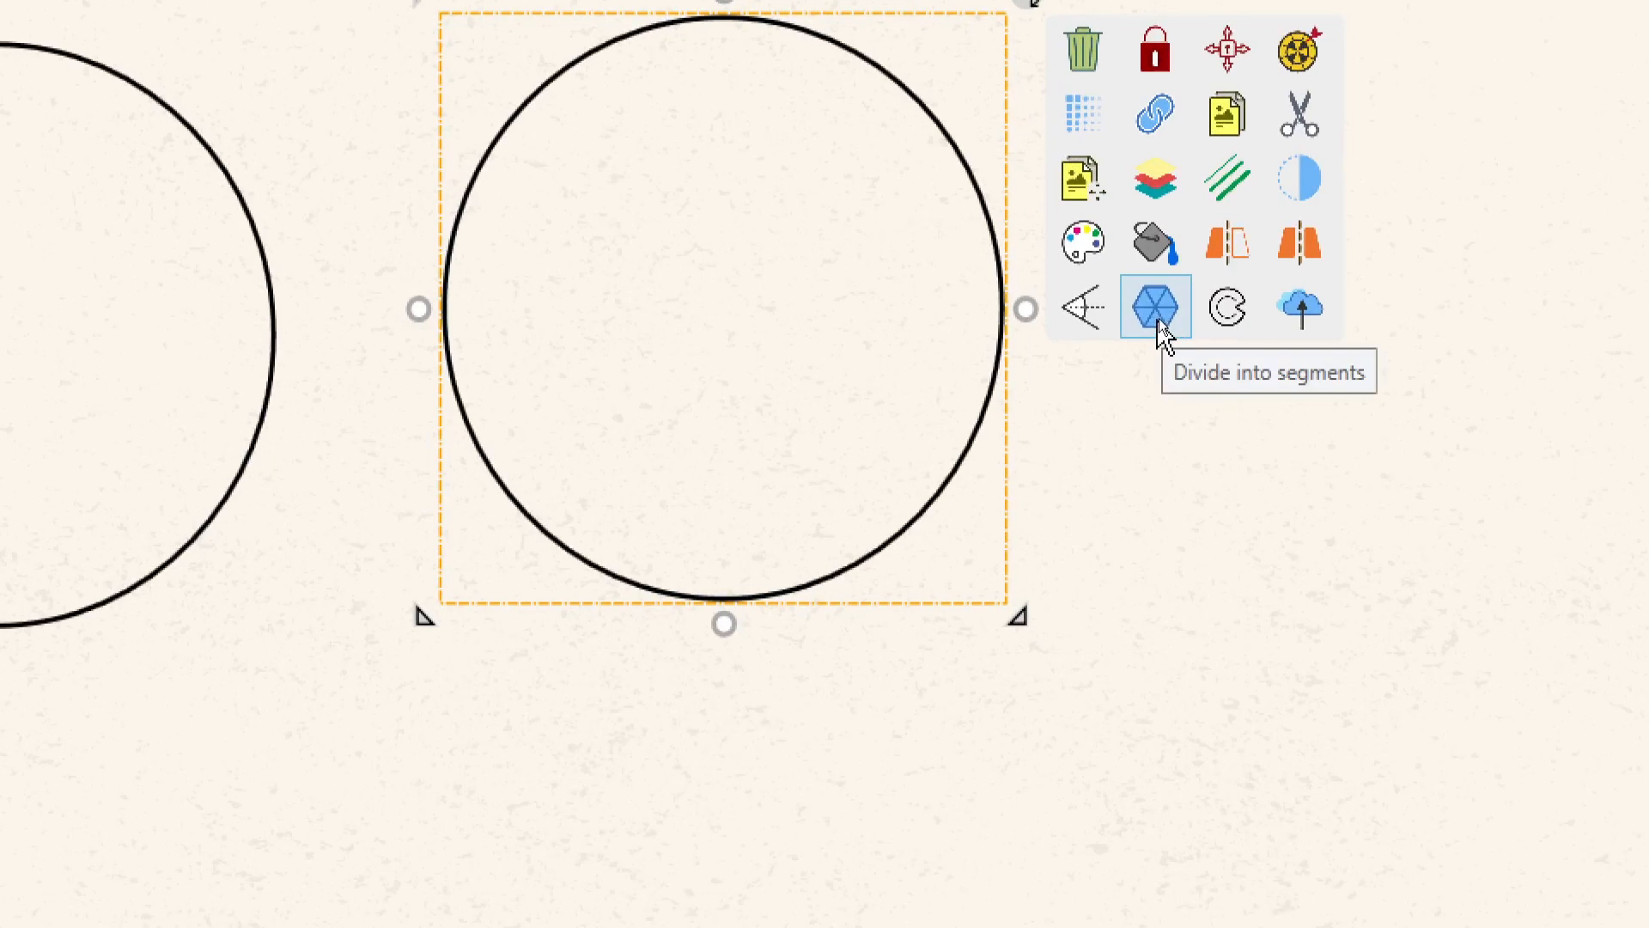
Divide the copied circle into 2 segments and check that the lower half is selectable on its own
{"action": "left_click", "coordinate": [1156, 313]}
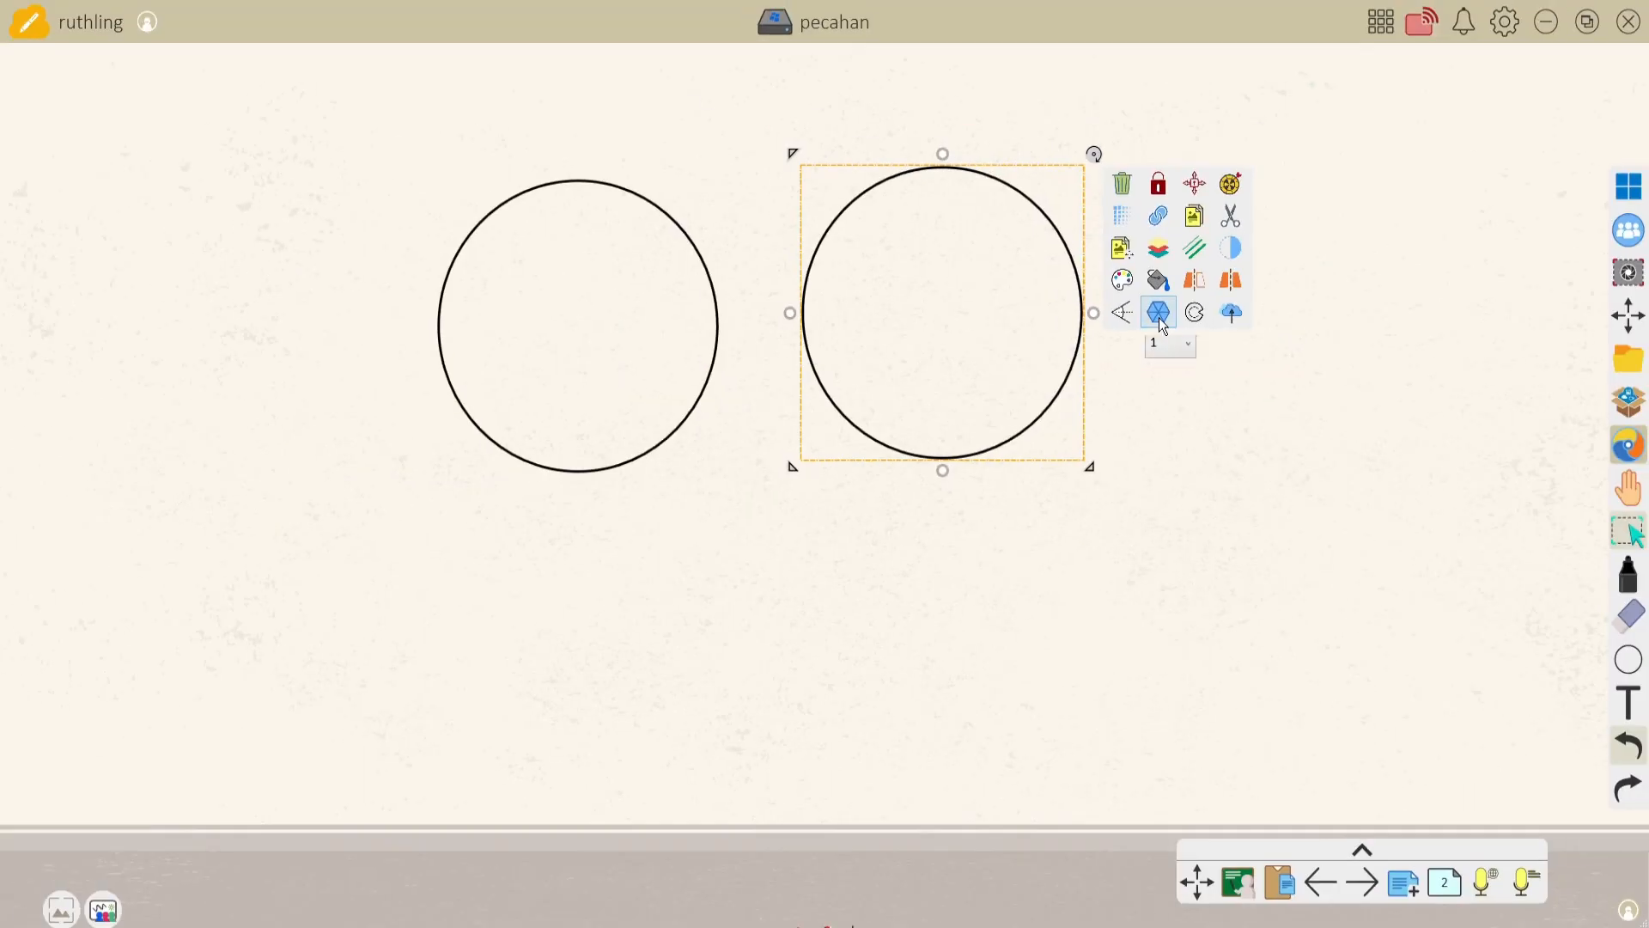
{"action": "left_click", "coordinate": [1178, 346]}
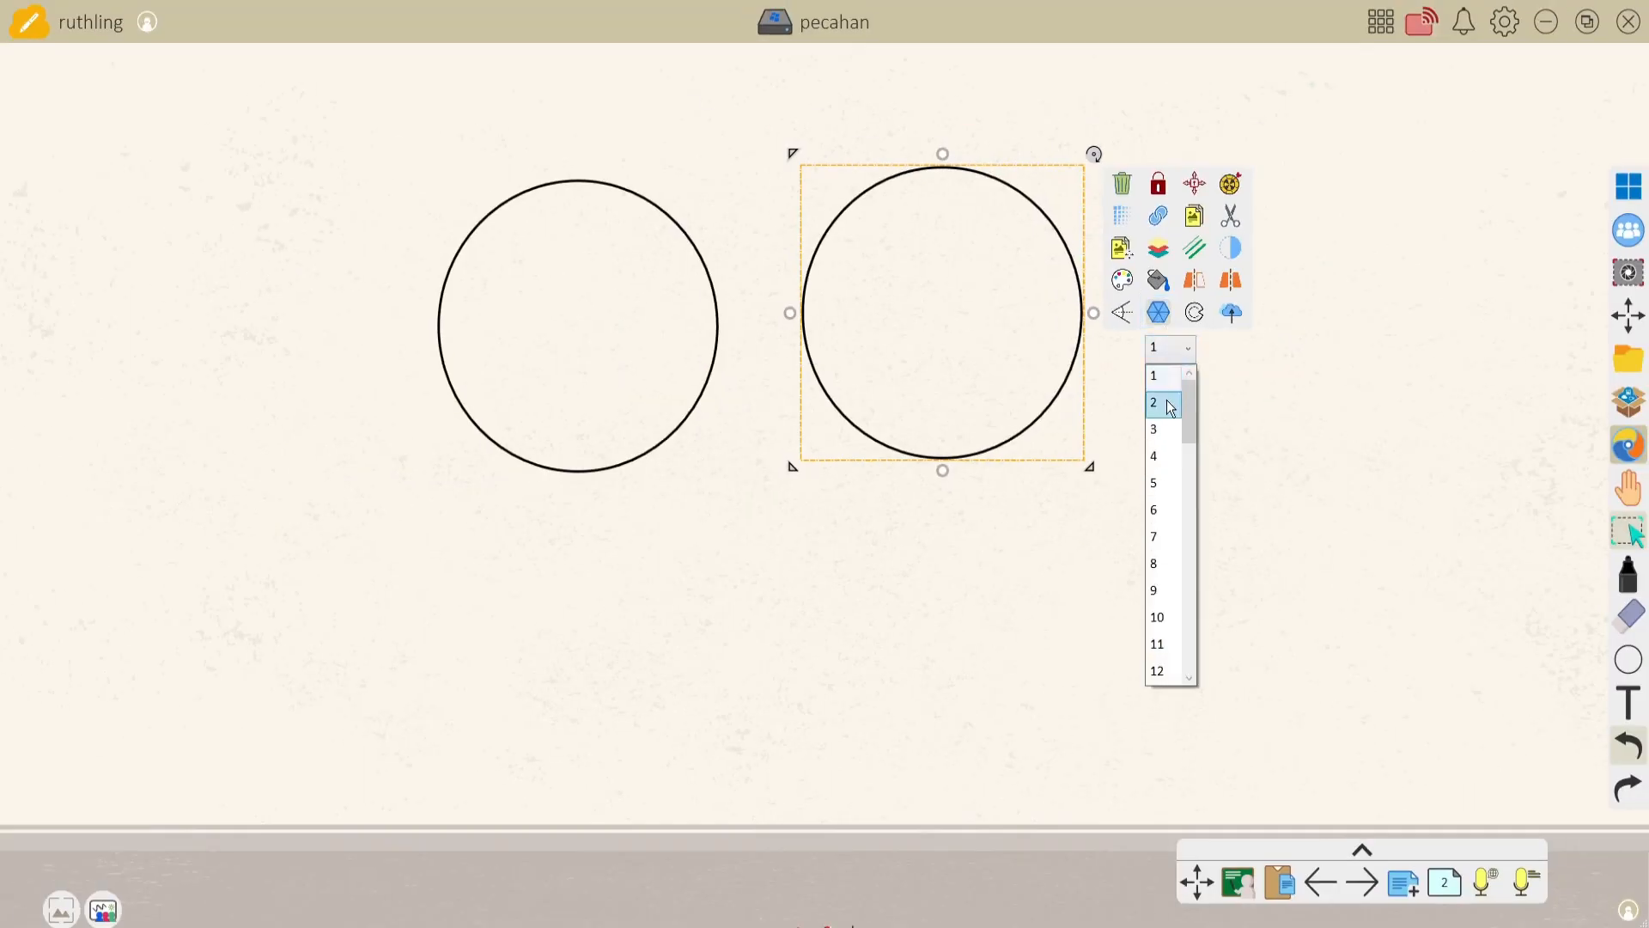
{"action": "left_click", "coordinate": [1167, 400]}
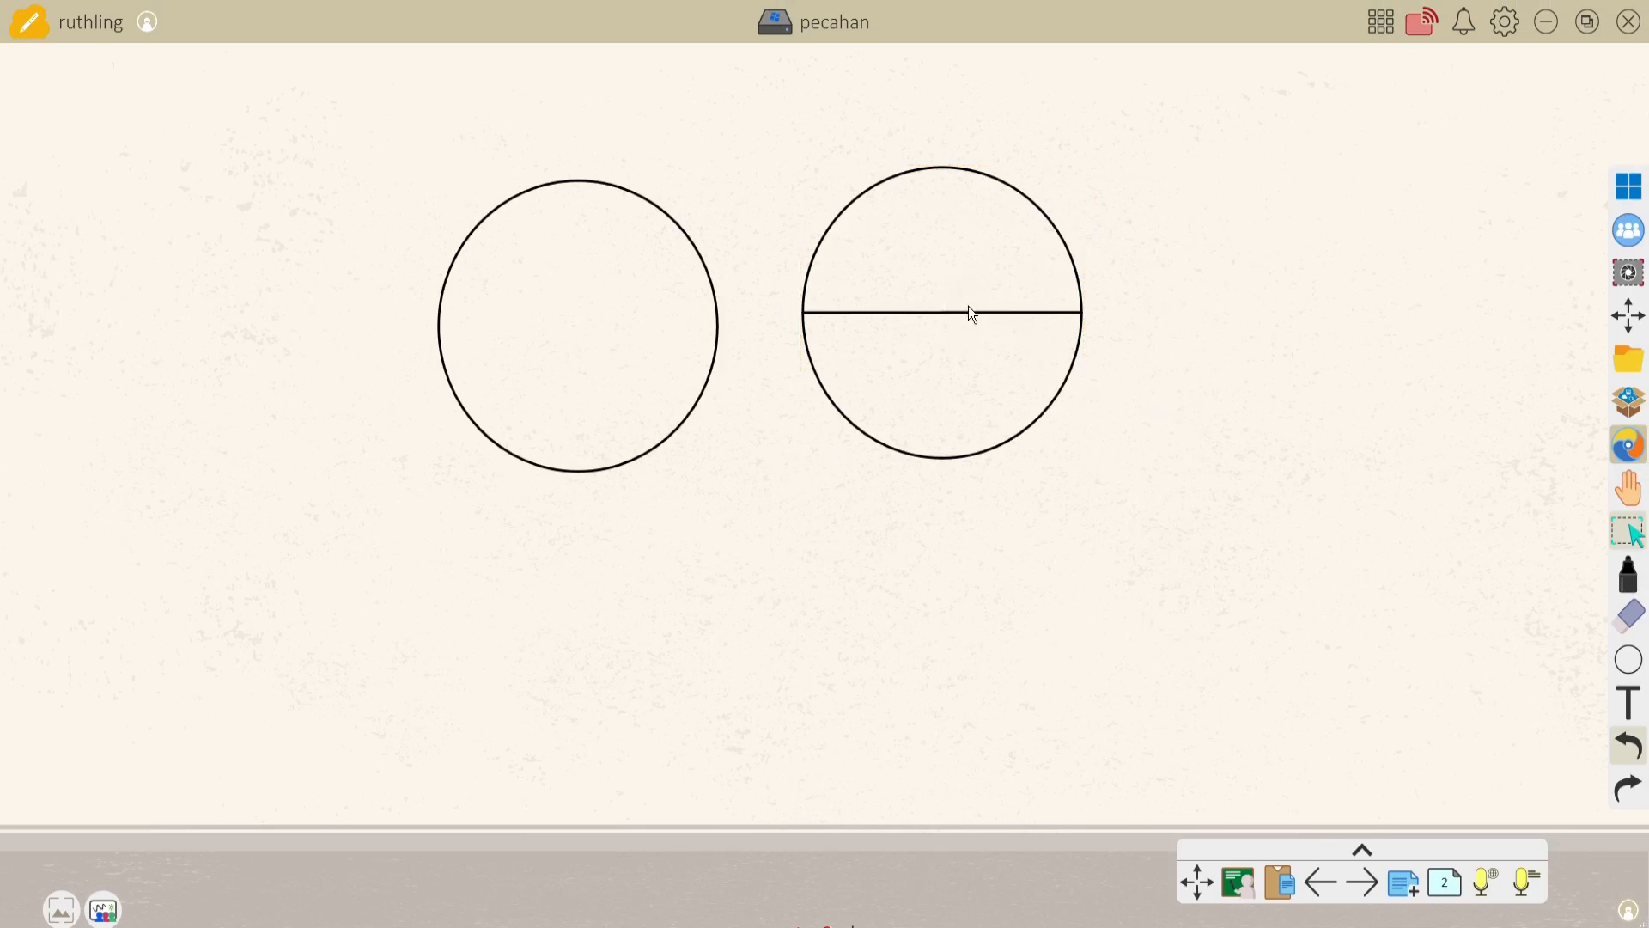
{"action": "left_click", "coordinate": [971, 360]}
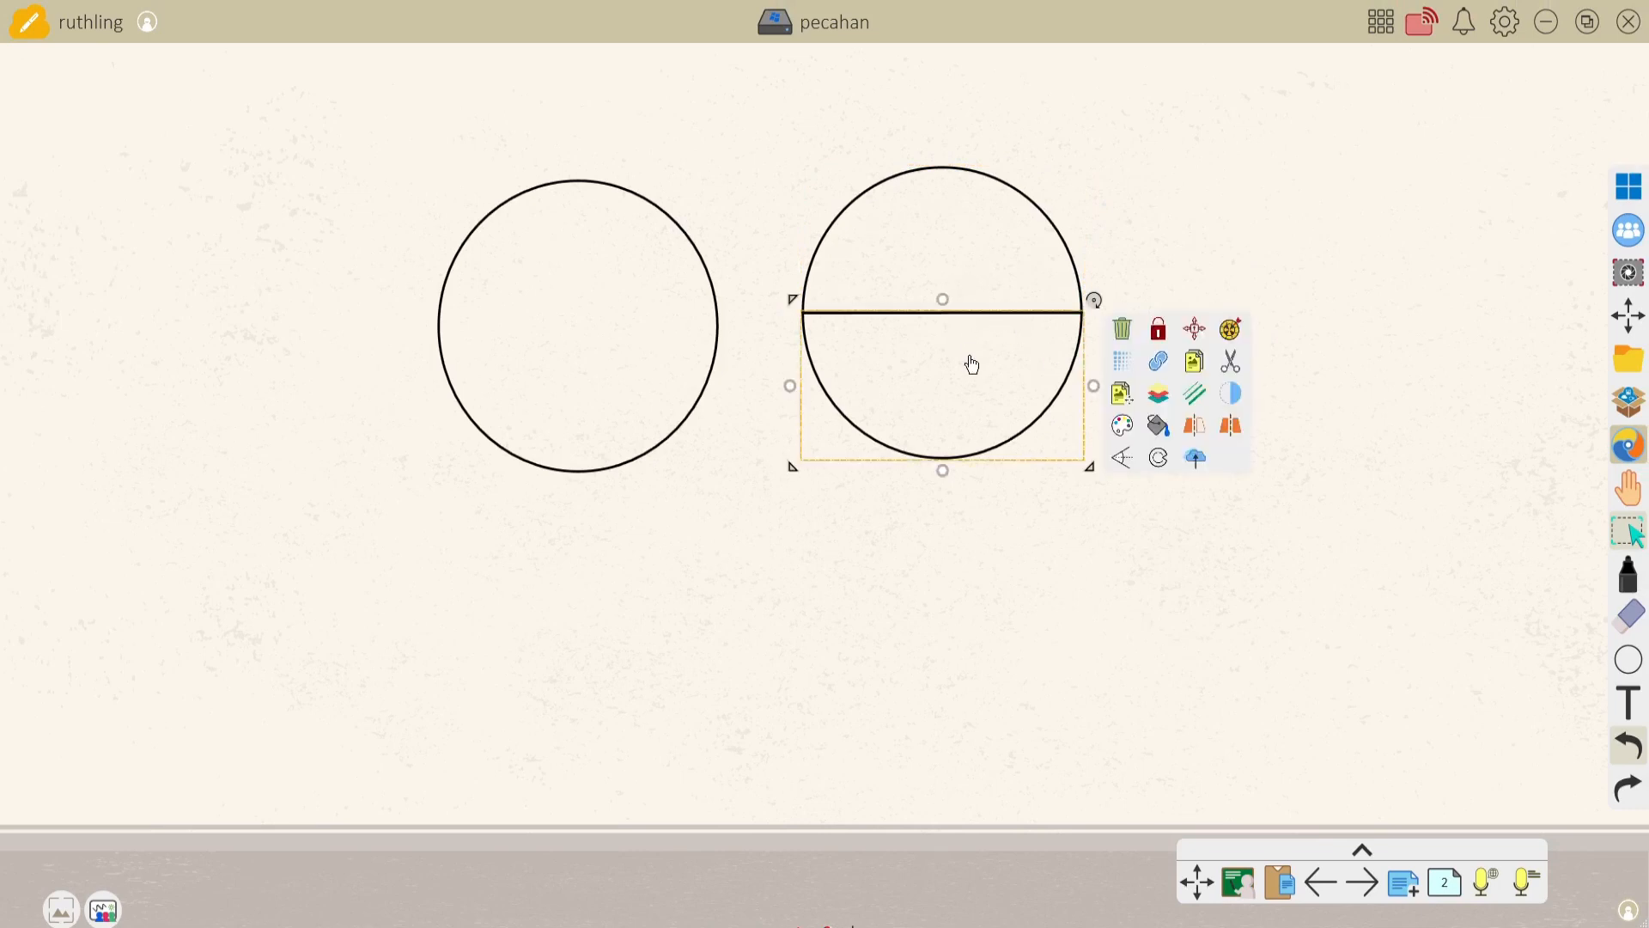
{"action": "left_click", "coordinate": [1106, 245]}
Fill both halves of the divided circle with yellow
{"action": "left_click_drag", "start_coordinate": [1078, 200], "coordinate": [965, 445]}
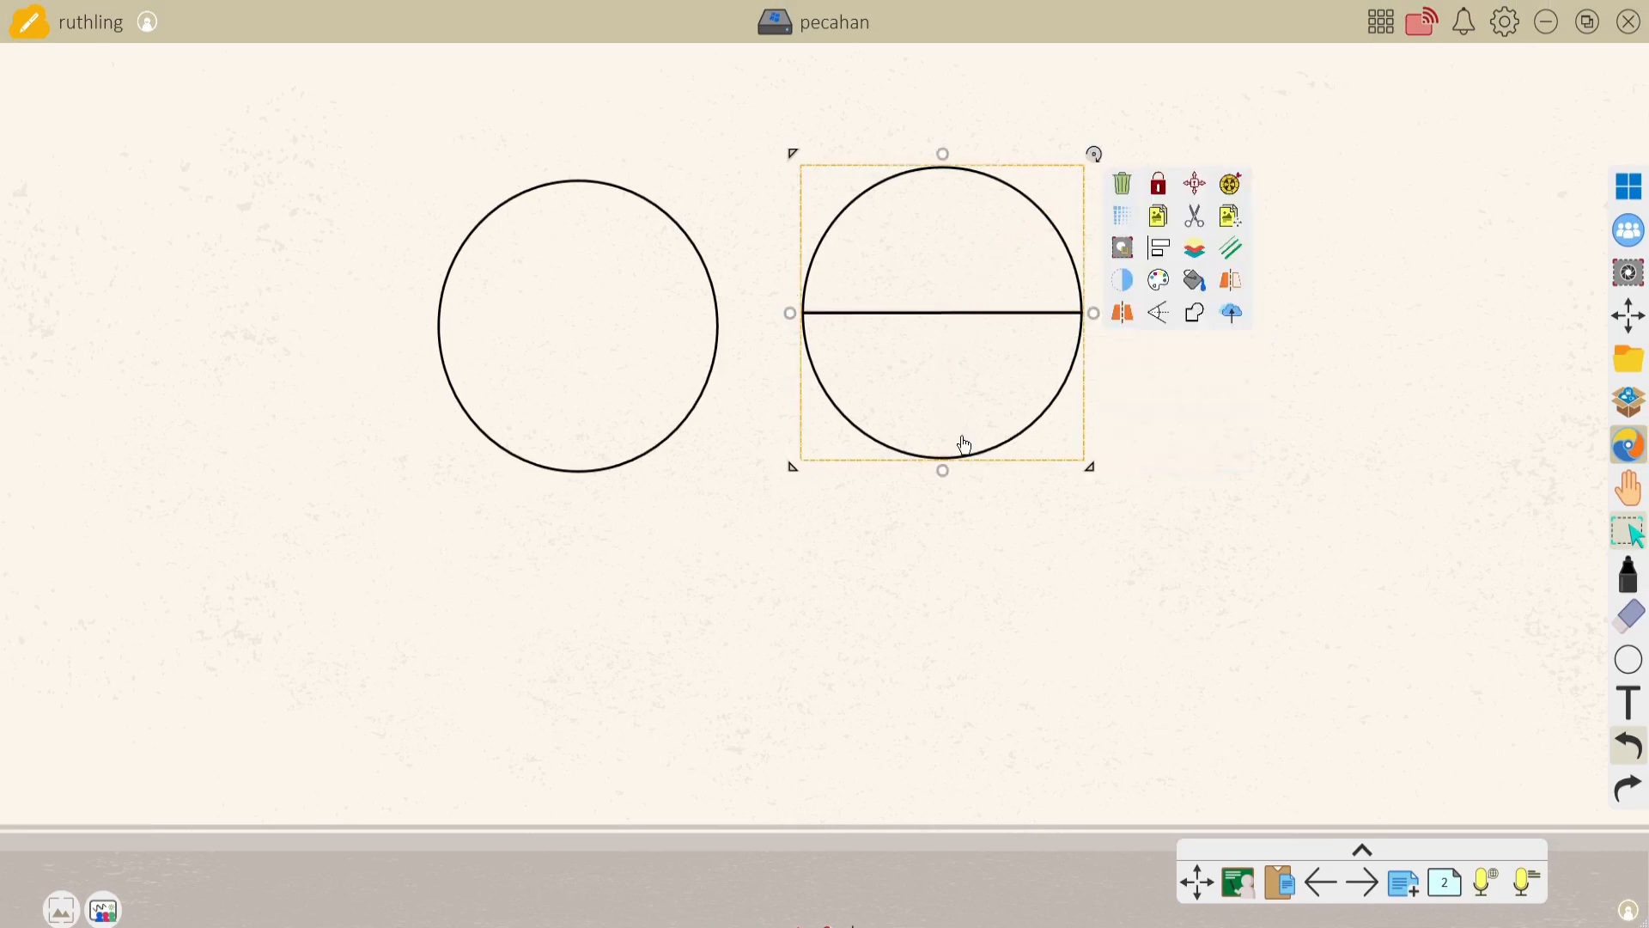
{"action": "left_click", "coordinate": [1194, 281]}
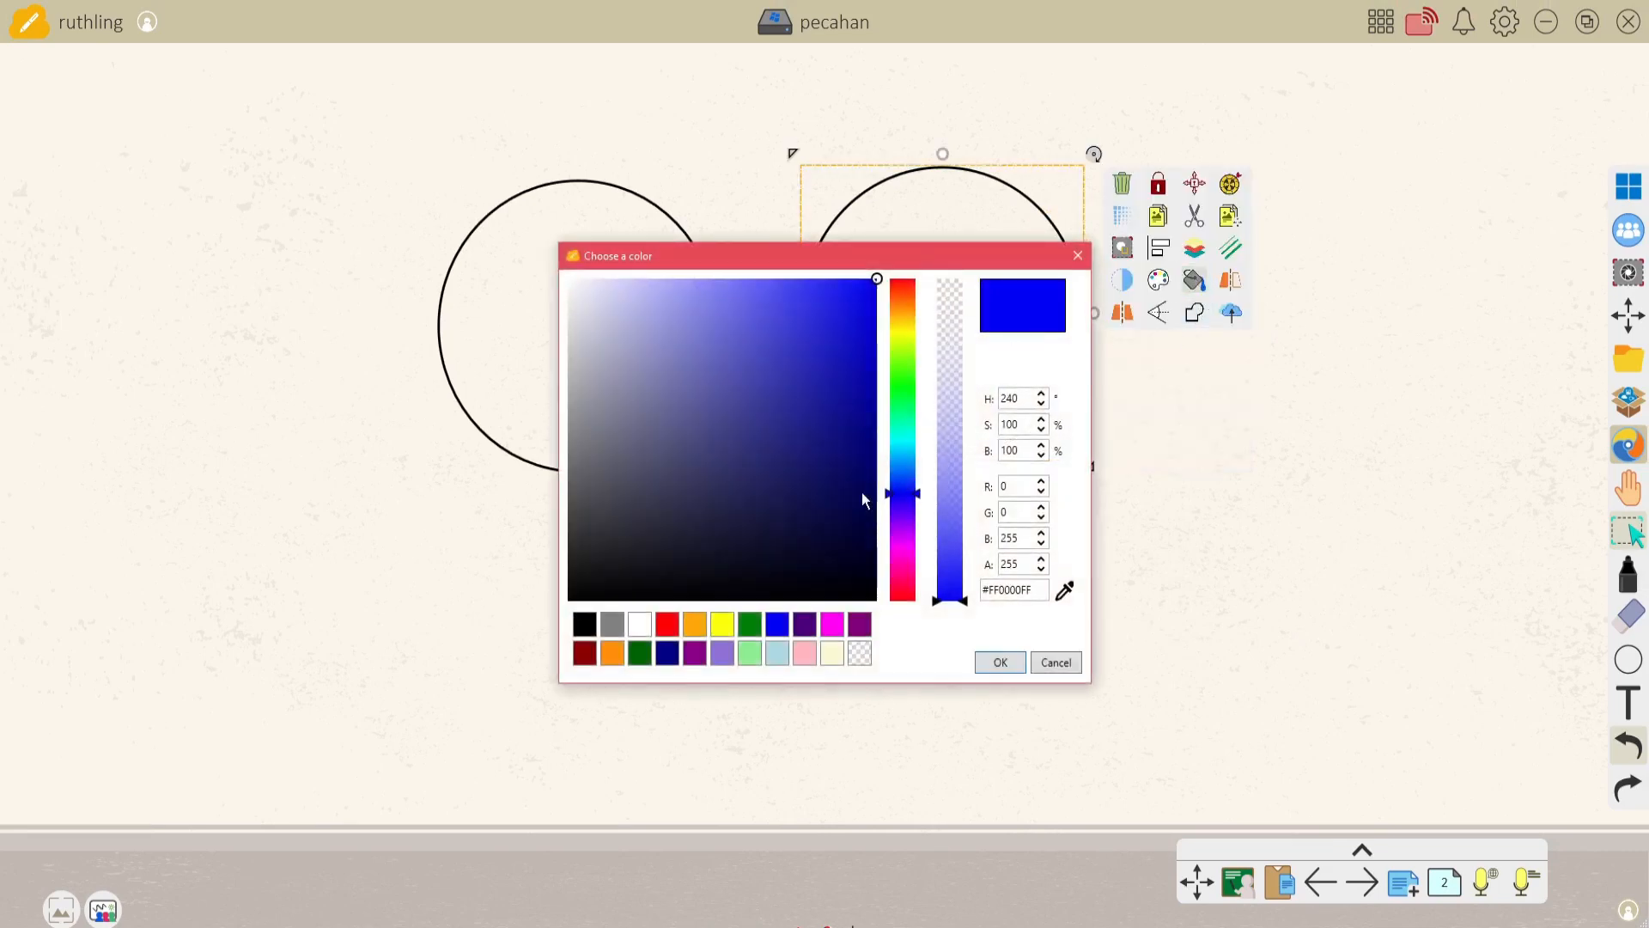
{"action": "left_click", "coordinate": [721, 627]}
{"action": "left_click", "coordinate": [998, 663]}
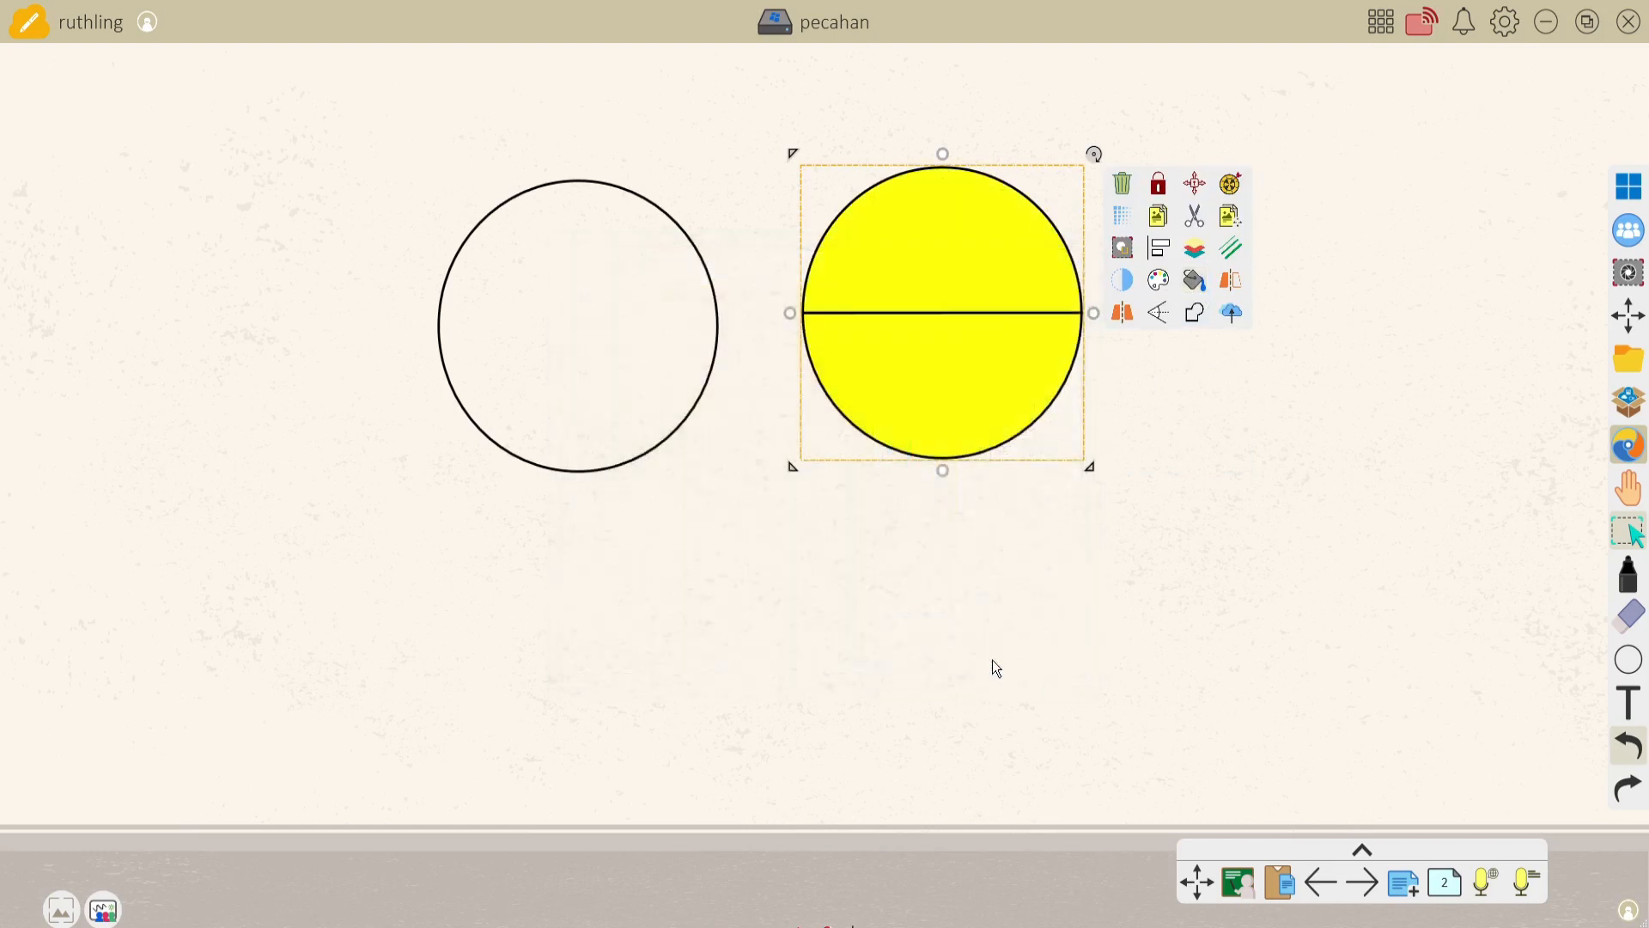
{"action": "left_click", "coordinate": [1138, 427]}
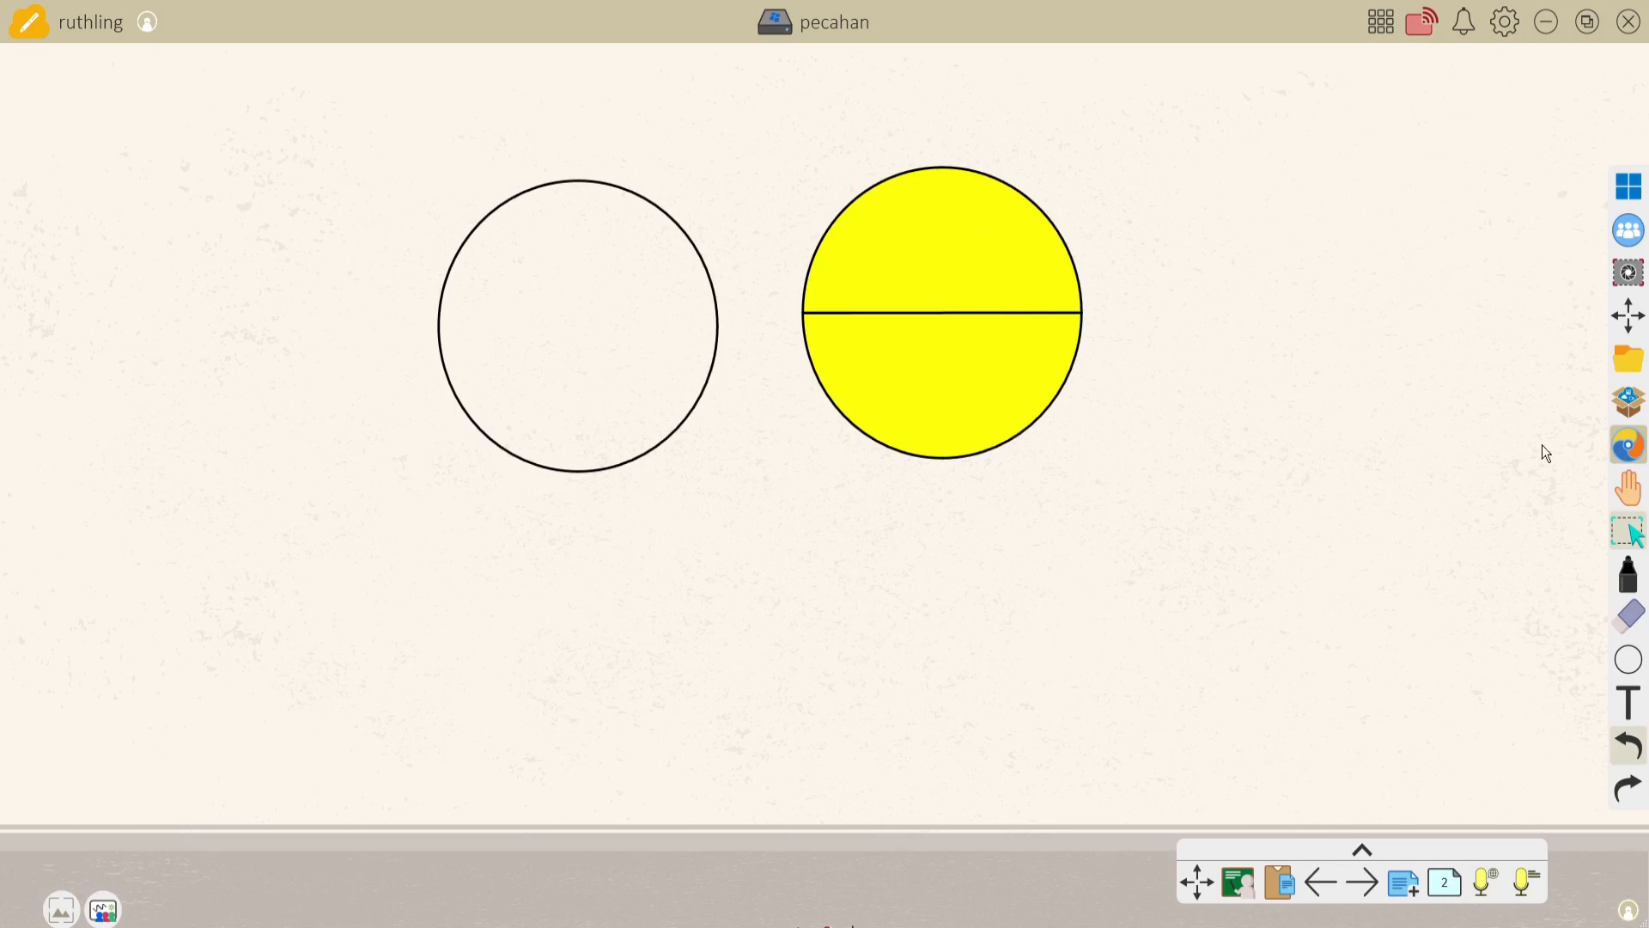
Handwrite the fraction 1/2 in the Math Input Panel and insert it on the canvas
{"action": "left_click", "coordinate": [1629, 402]}
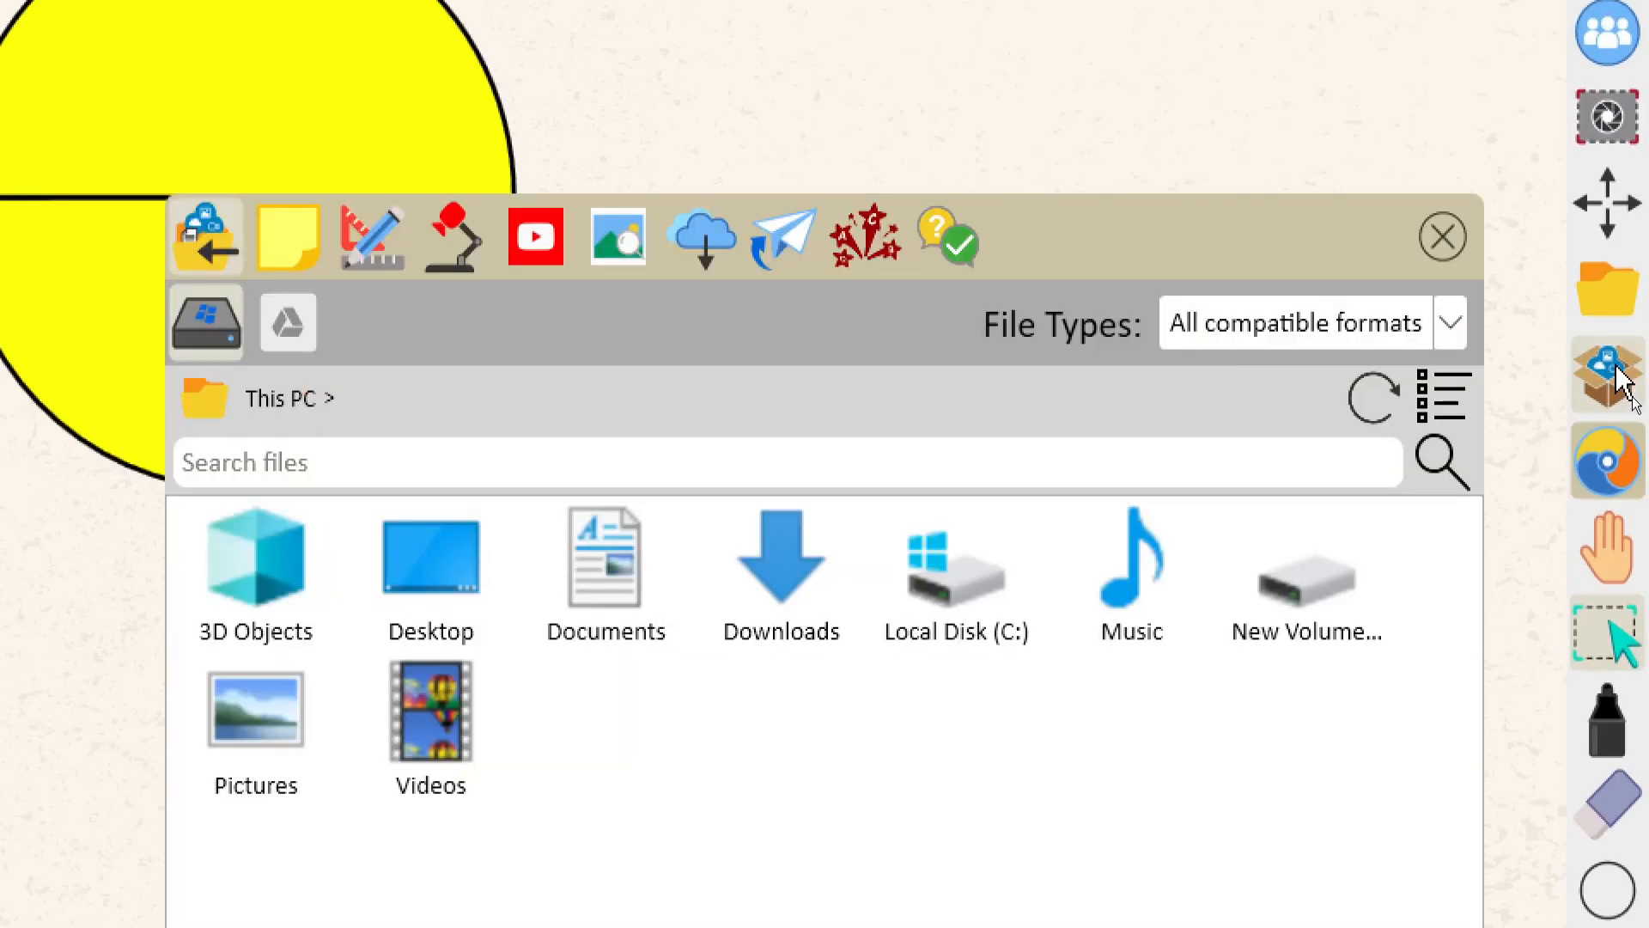
{"action": "left_click", "coordinate": [373, 252]}
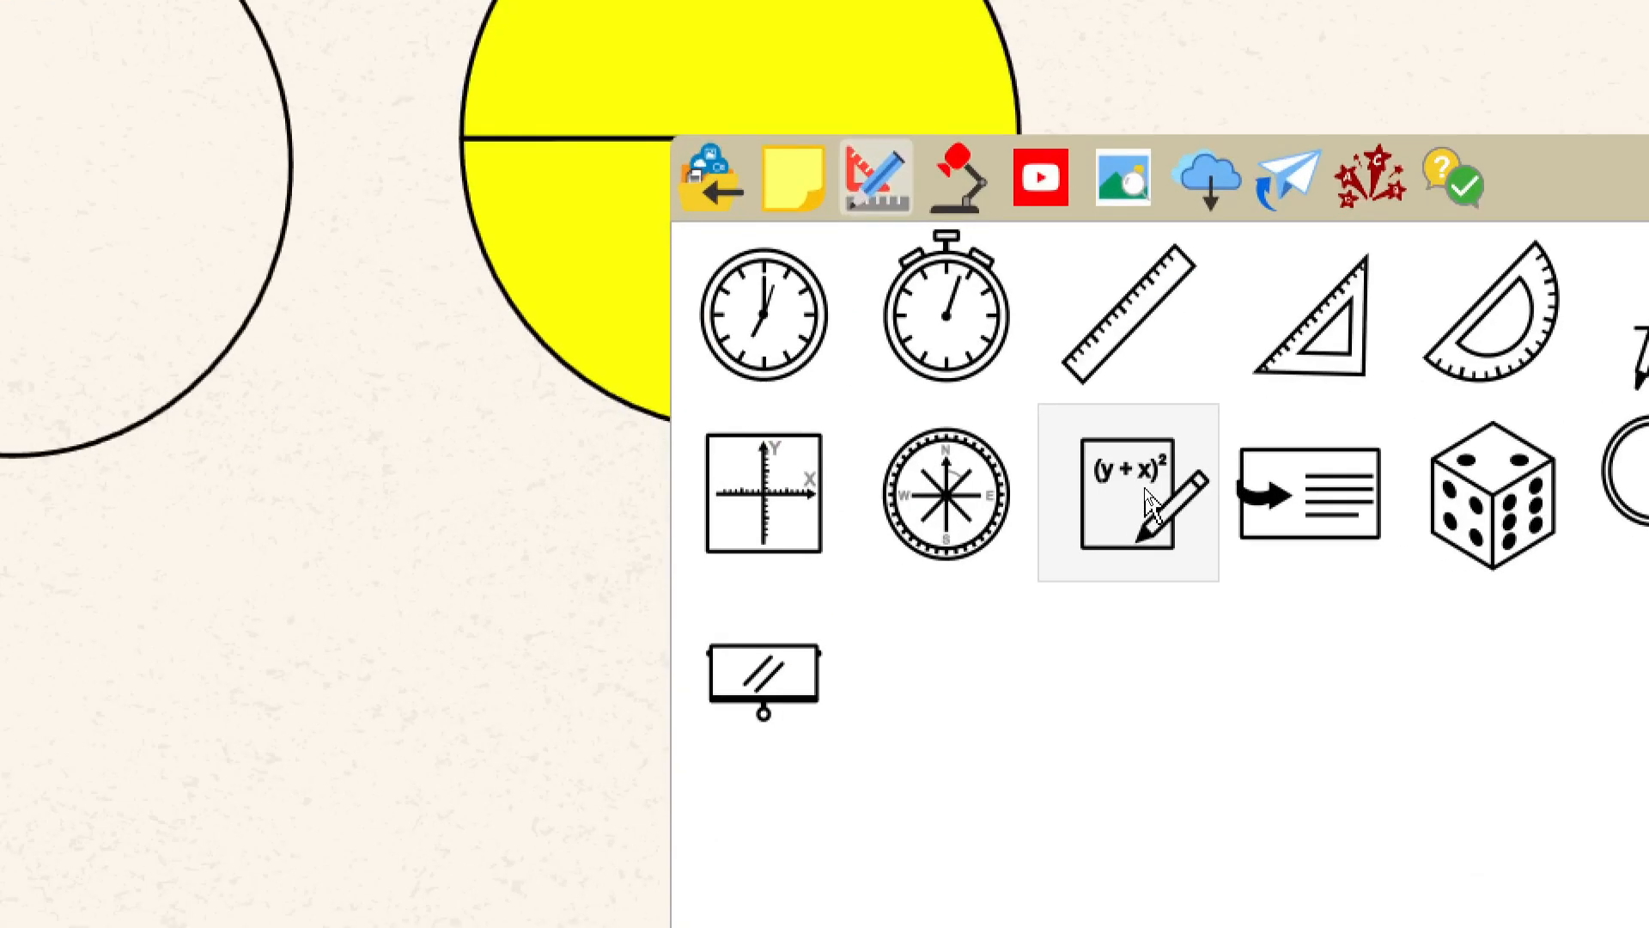
{"action": "left_click", "coordinate": [1149, 494]}
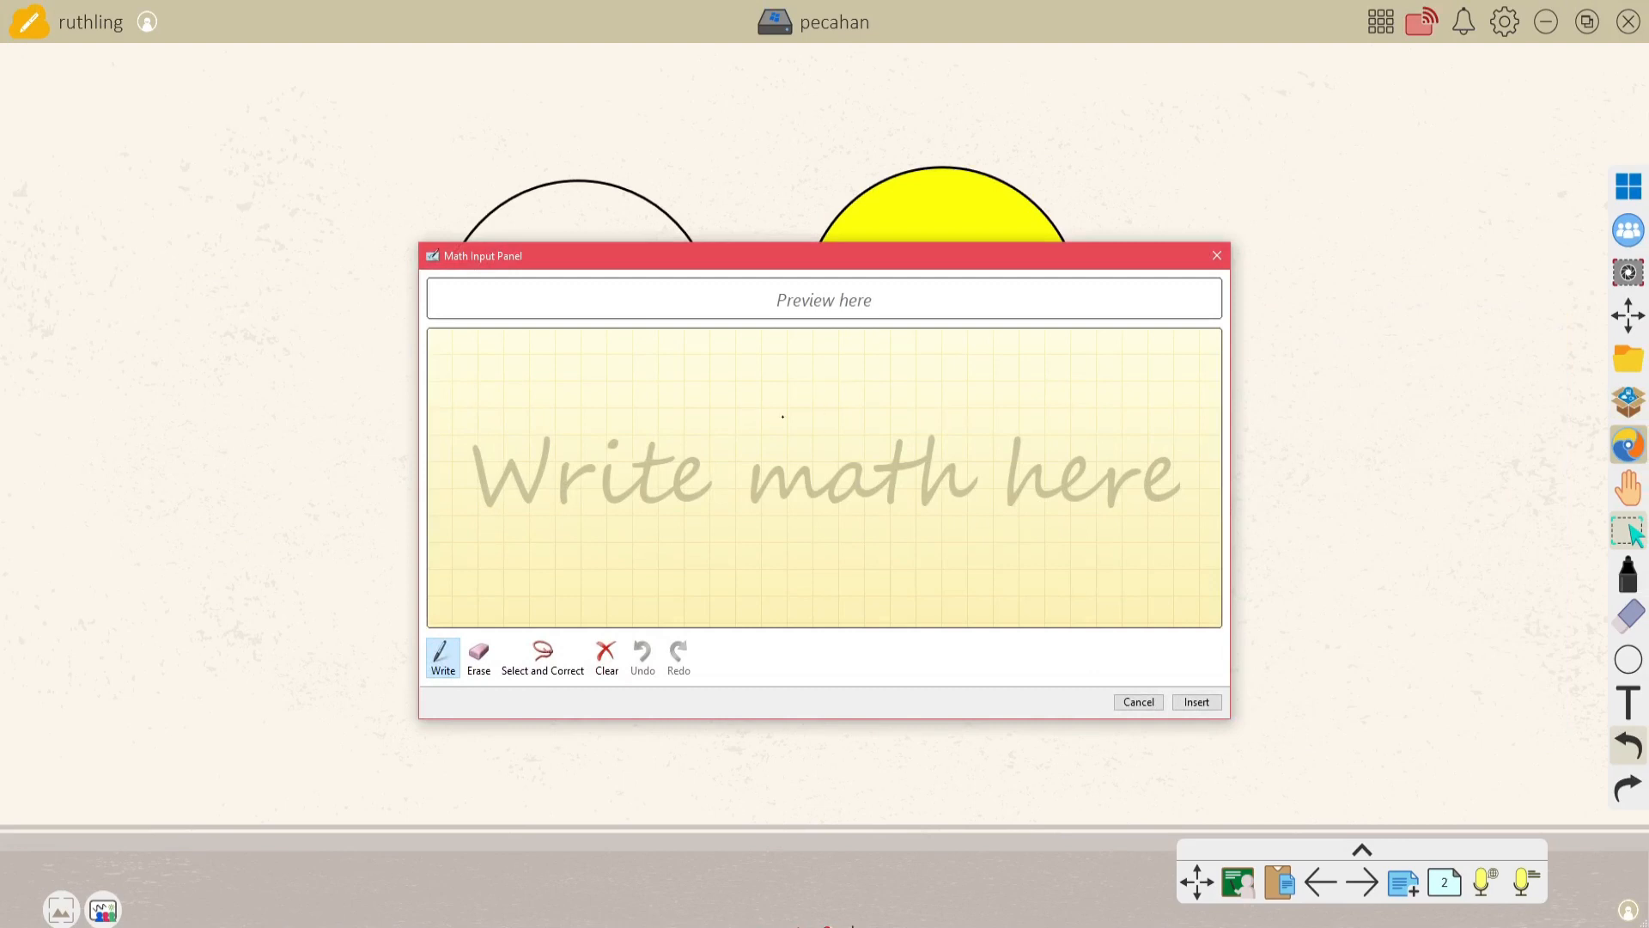
{"action": "mouse_move", "coordinate": [802, 384]}
{"action": "left_mouse_down"}
{"action": "mouse_move", "coordinate": [806, 436]}
{"action": "mouse_move", "coordinate": [844, 455]}
{"action": "mouse_move", "coordinate": [816, 519]}
{"action": "mouse_move", "coordinate": [841, 519]}
{"action": "left_mouse_up"}
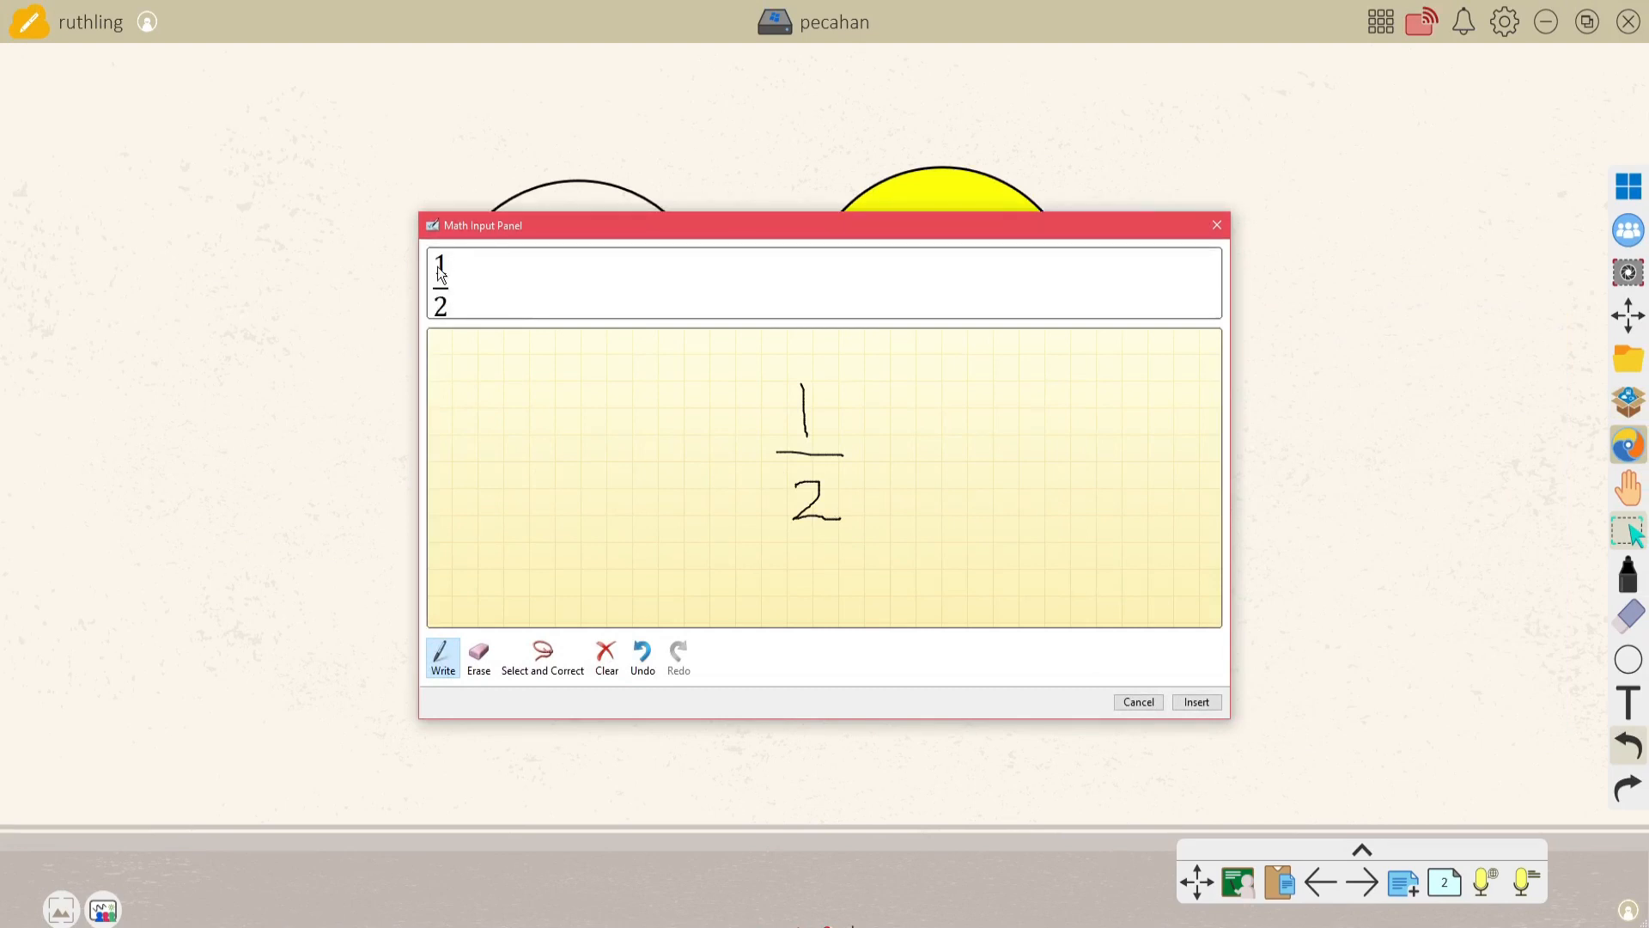
{"action": "left_click", "coordinate": [1198, 703]}
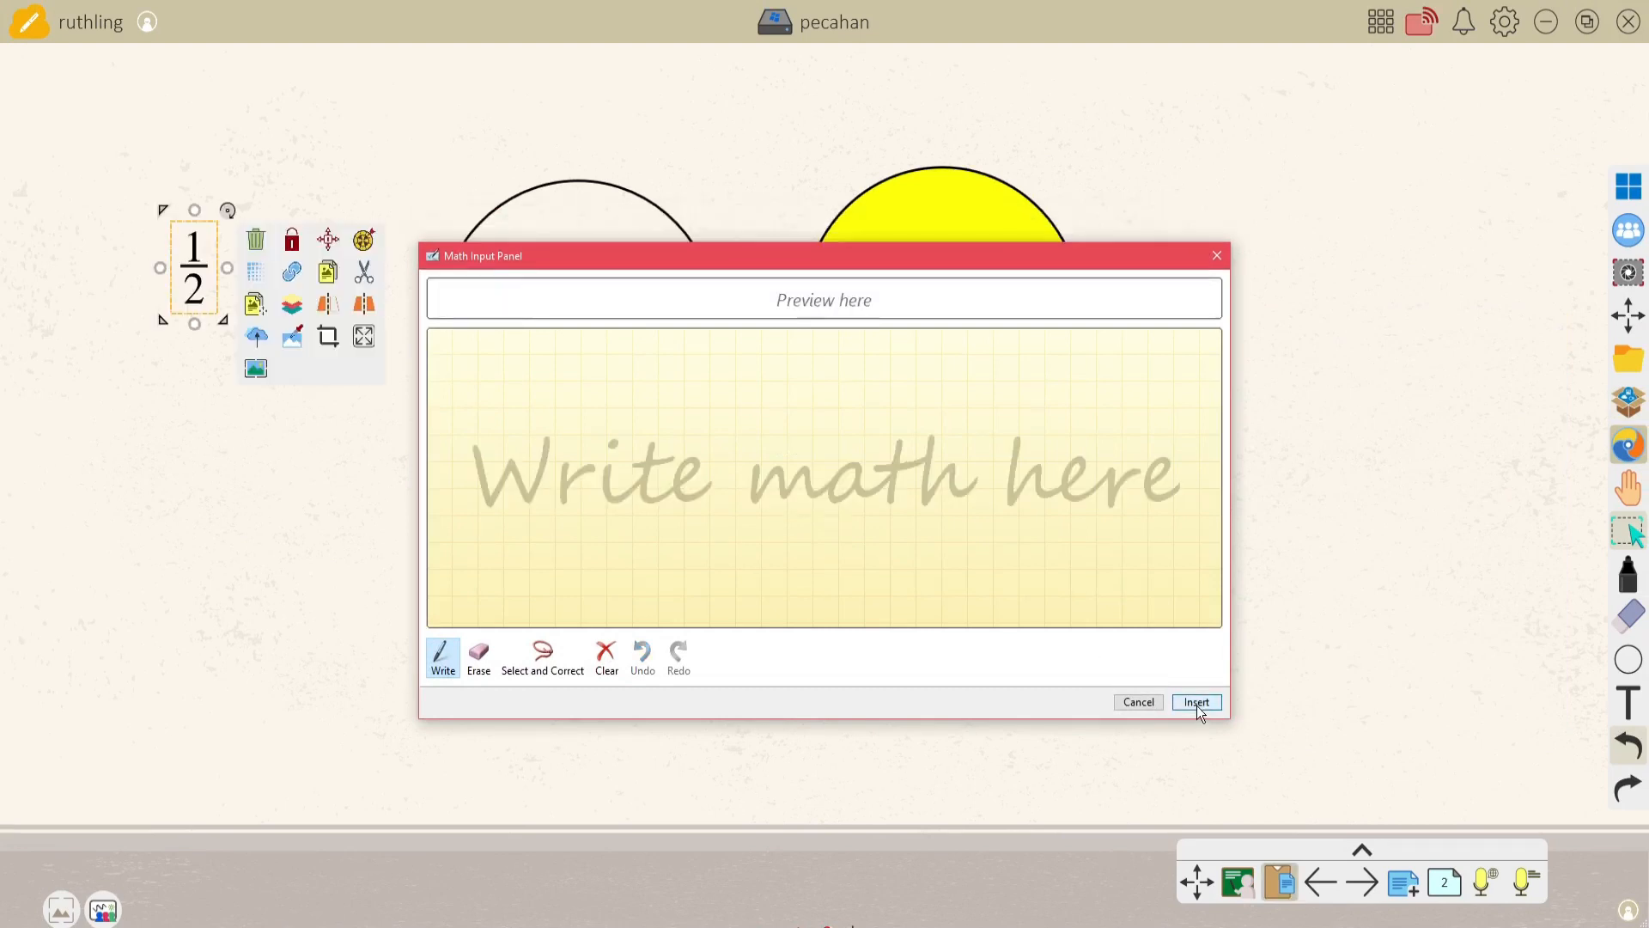
{"action": "left_click", "coordinate": [1139, 703]}
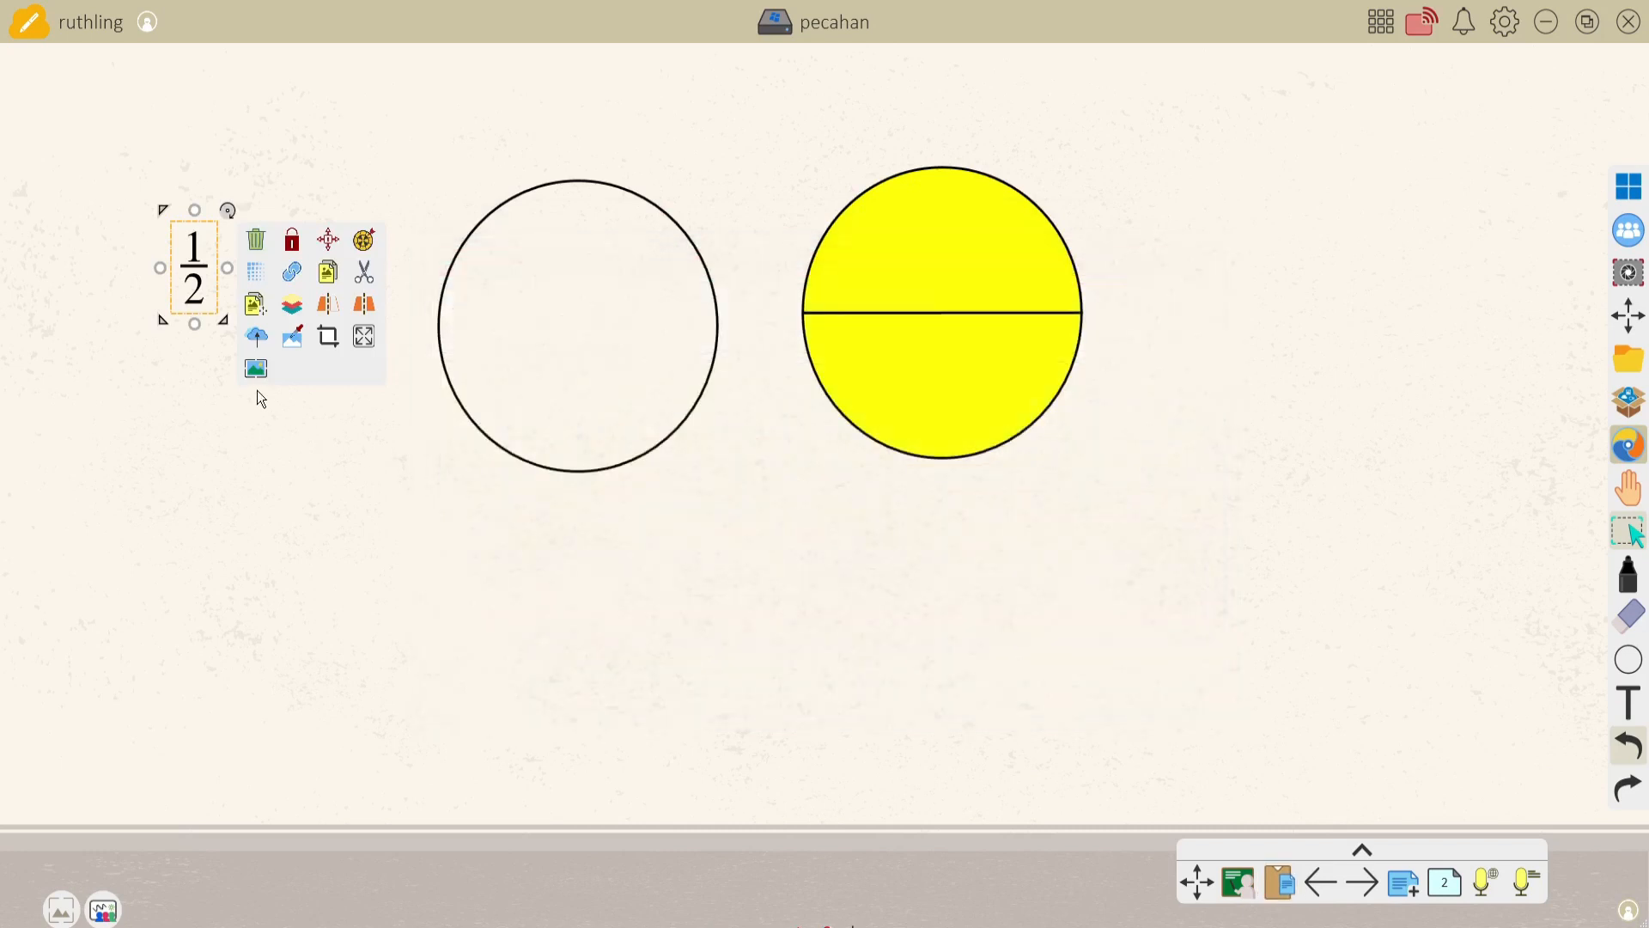
Move the 1/2 fraction onto the yellow circle's lower half and place a drag-made copy on the upper half
{"action": "left_click_drag", "start_coordinate": [205, 298], "coordinate": [951, 404]}
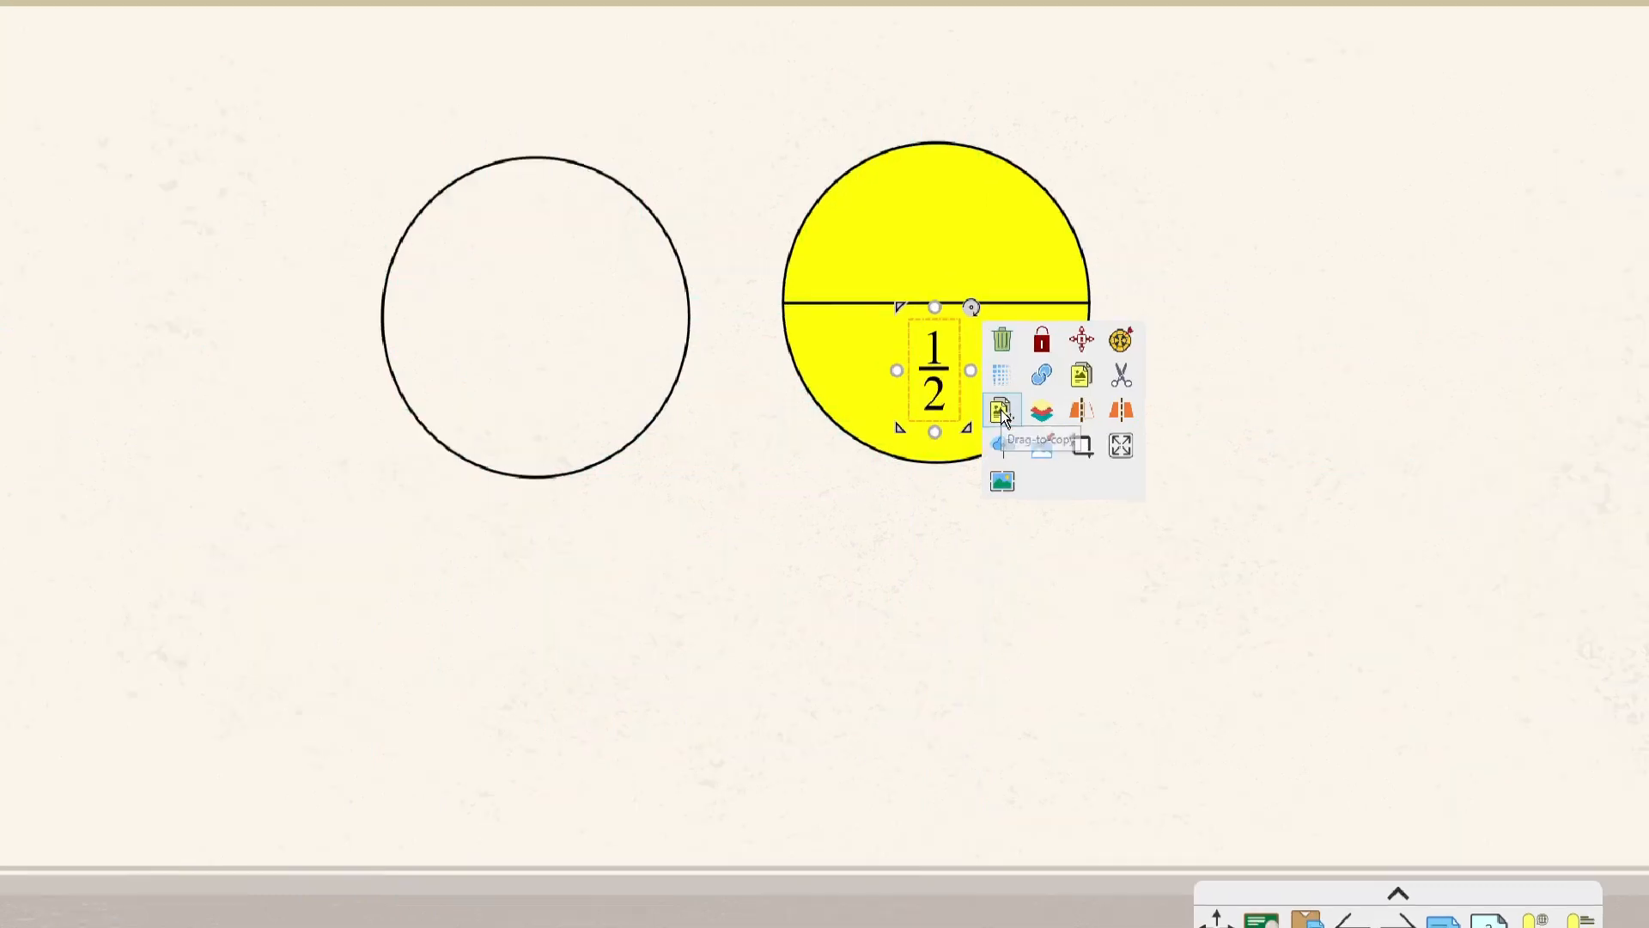
{"action": "left_click_drag", "start_coordinate": [1002, 409], "coordinate": [950, 255]}
{"action": "left_click", "coordinate": [947, 234]}
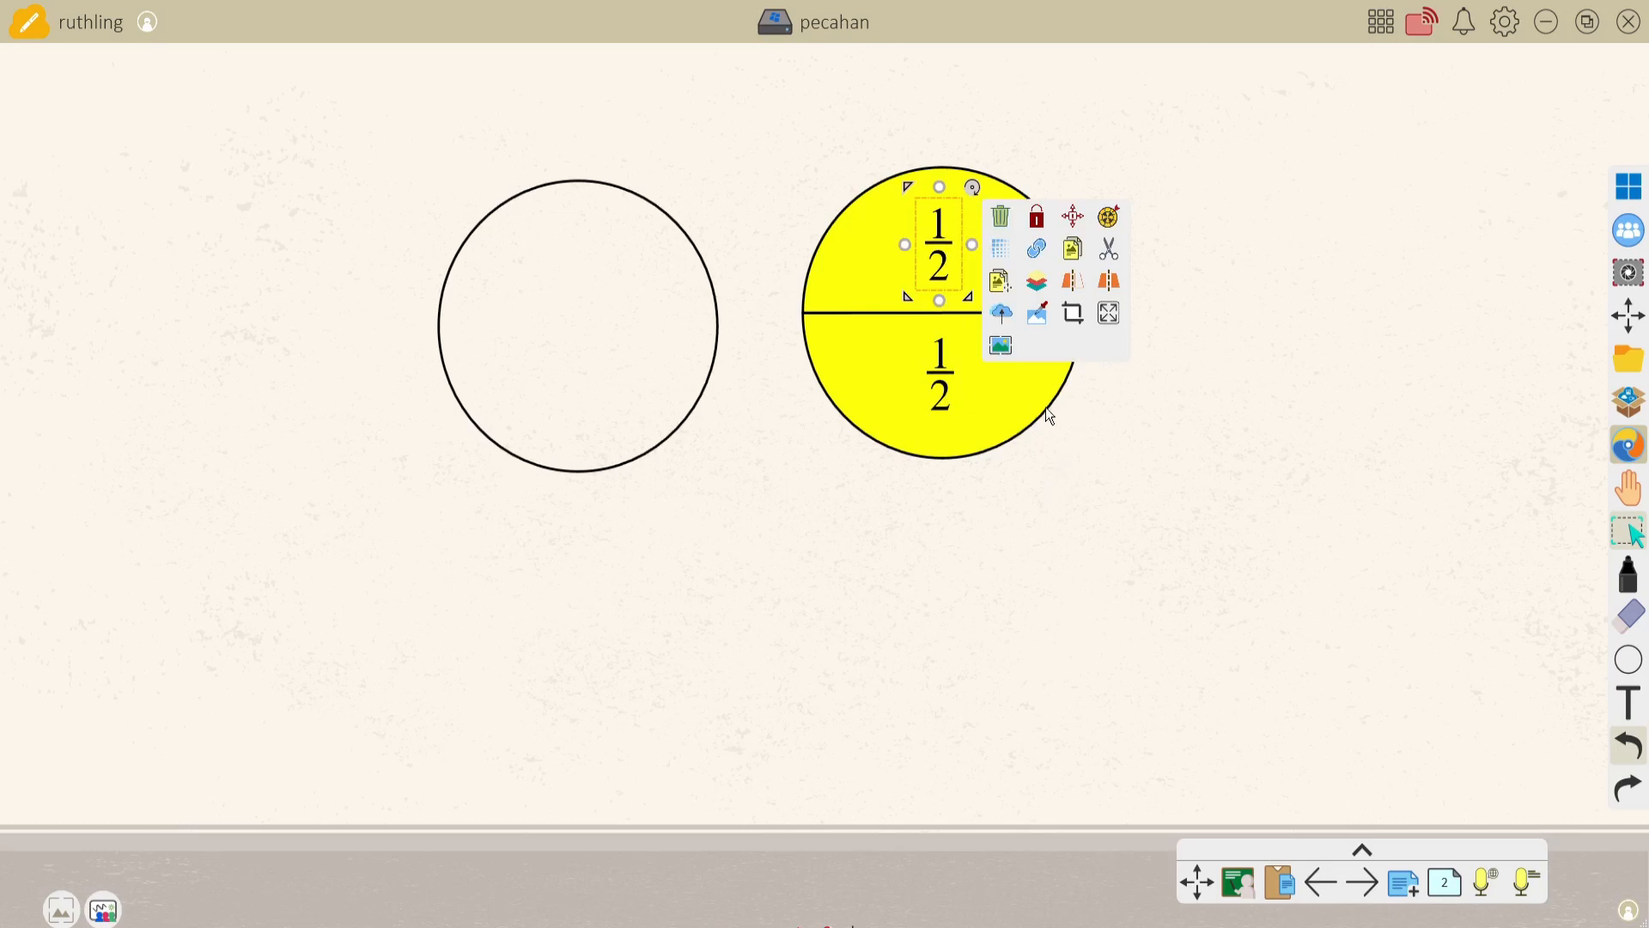
{"action": "left_click", "coordinate": [1078, 427]}
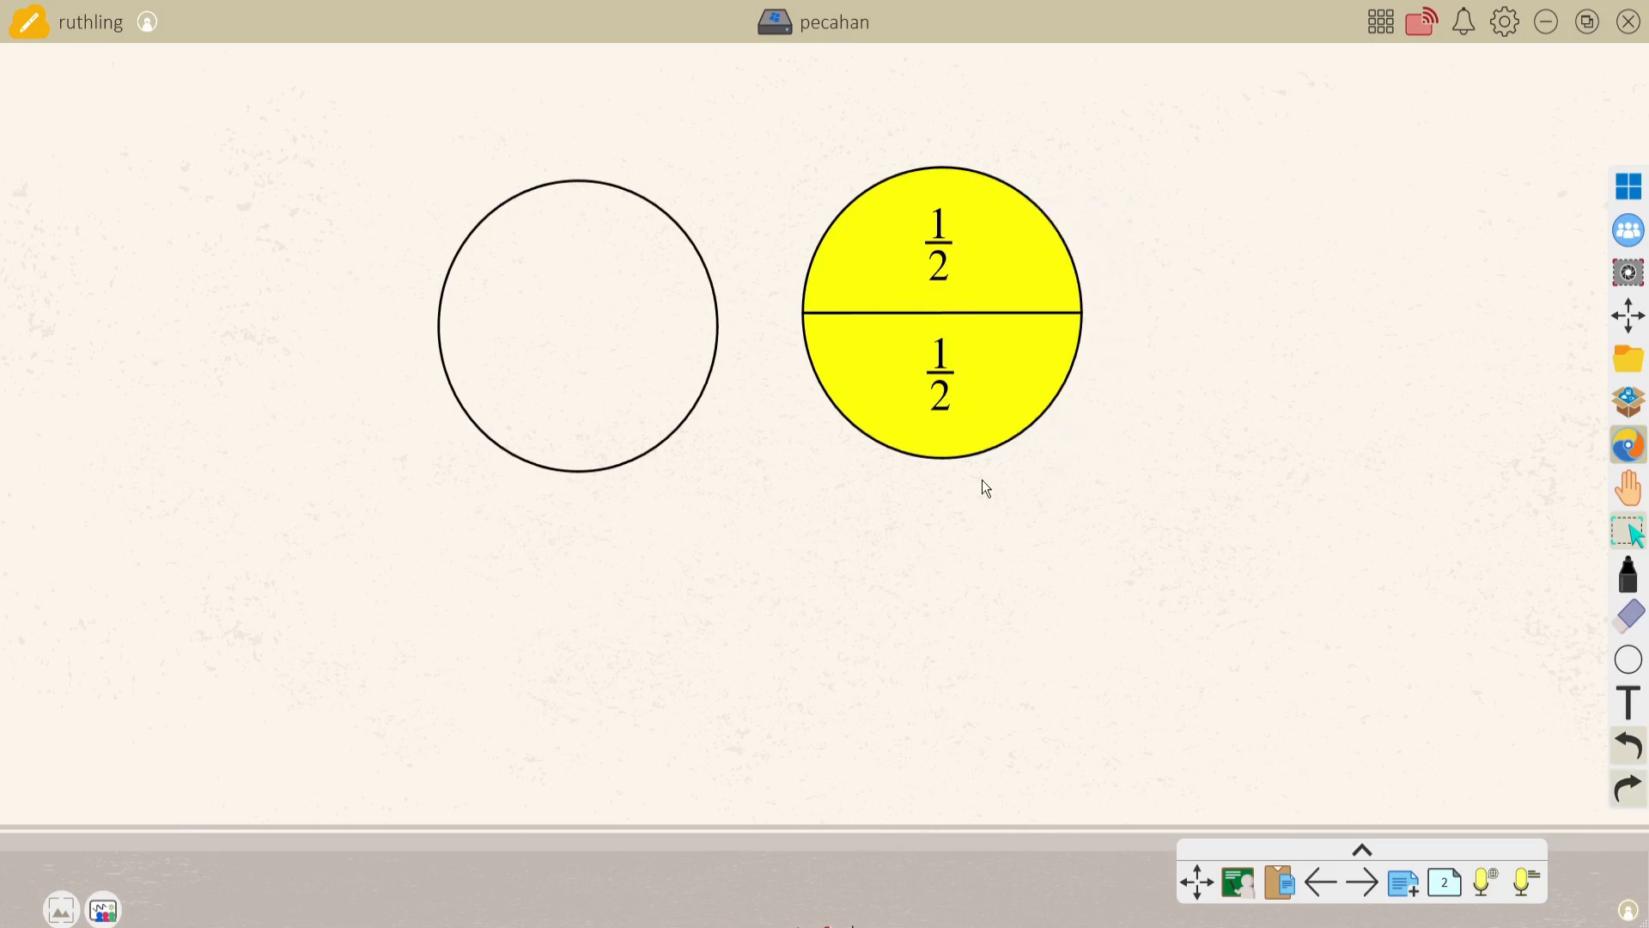
Group the yellow lower half with its 1/2 label and move the group slightly away from the upper half
{"action": "left_click", "coordinate": [939, 407]}
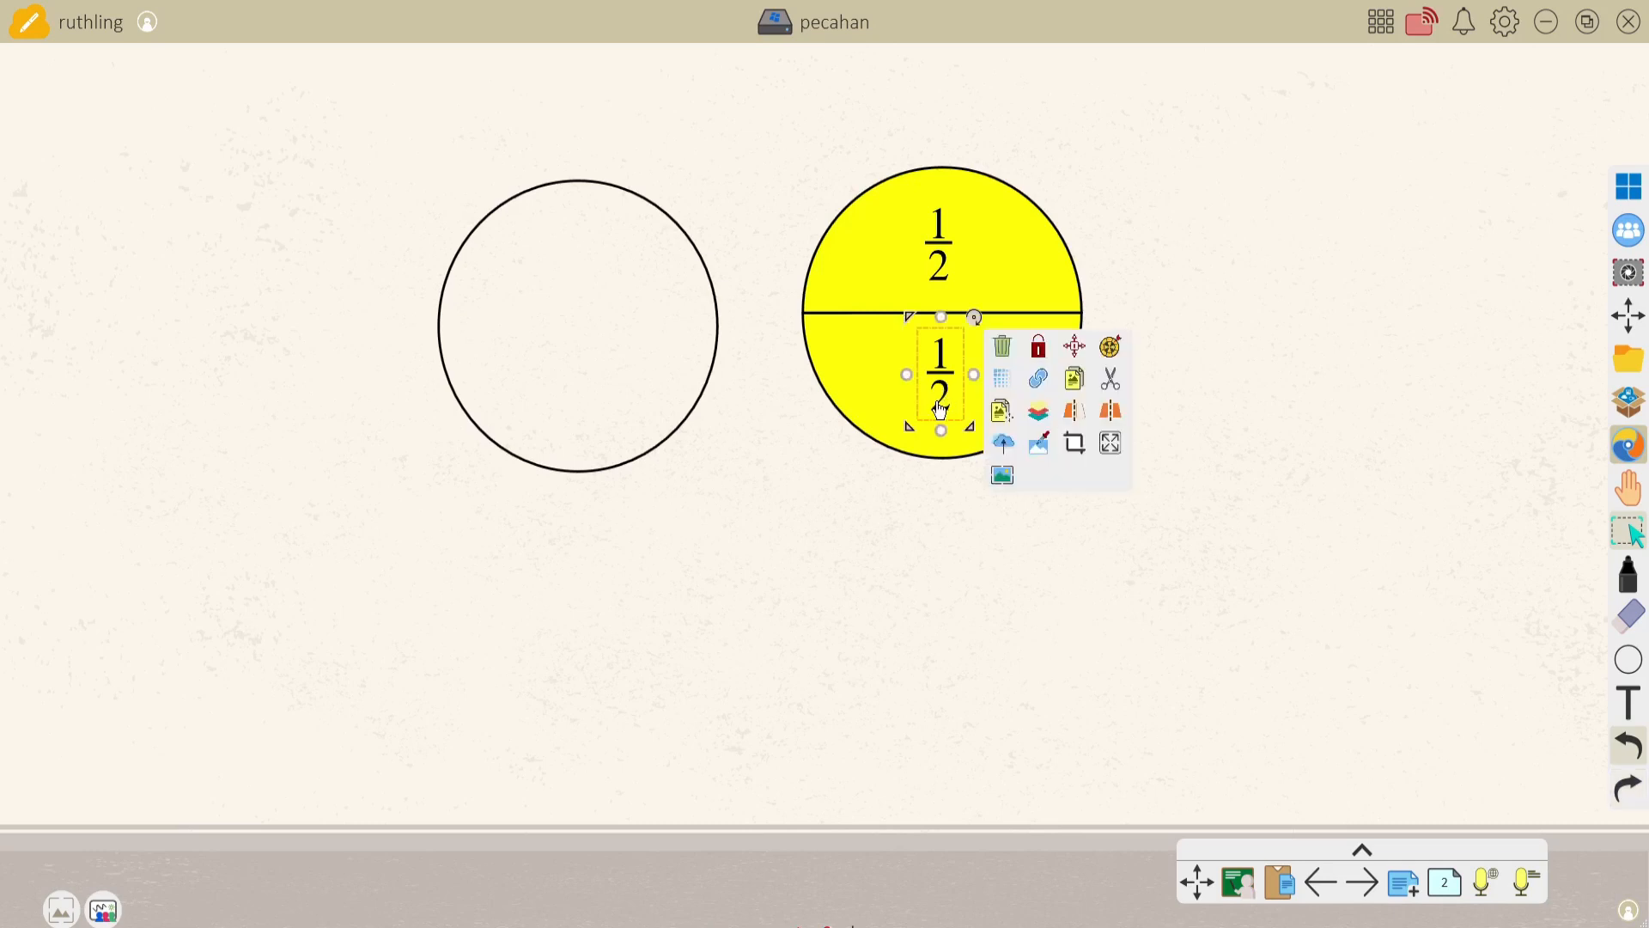
{"action": "left_click", "coordinate": [922, 489]}
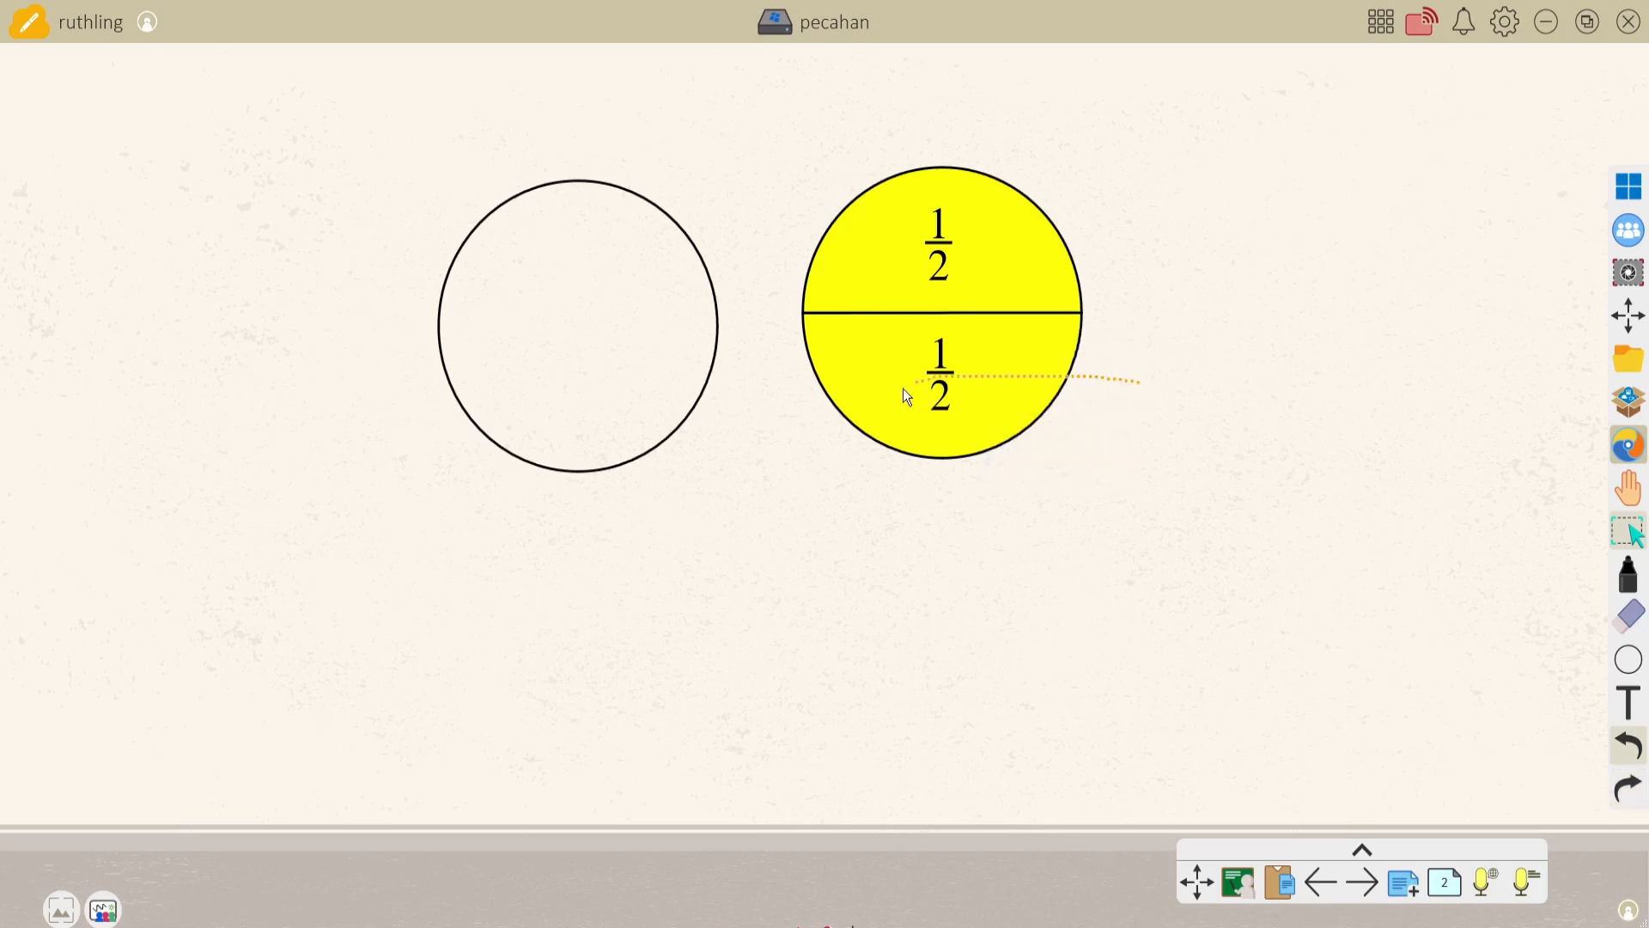
{"action": "left_click_drag", "start_coordinate": [821, 425], "coordinate": [821, 427]}
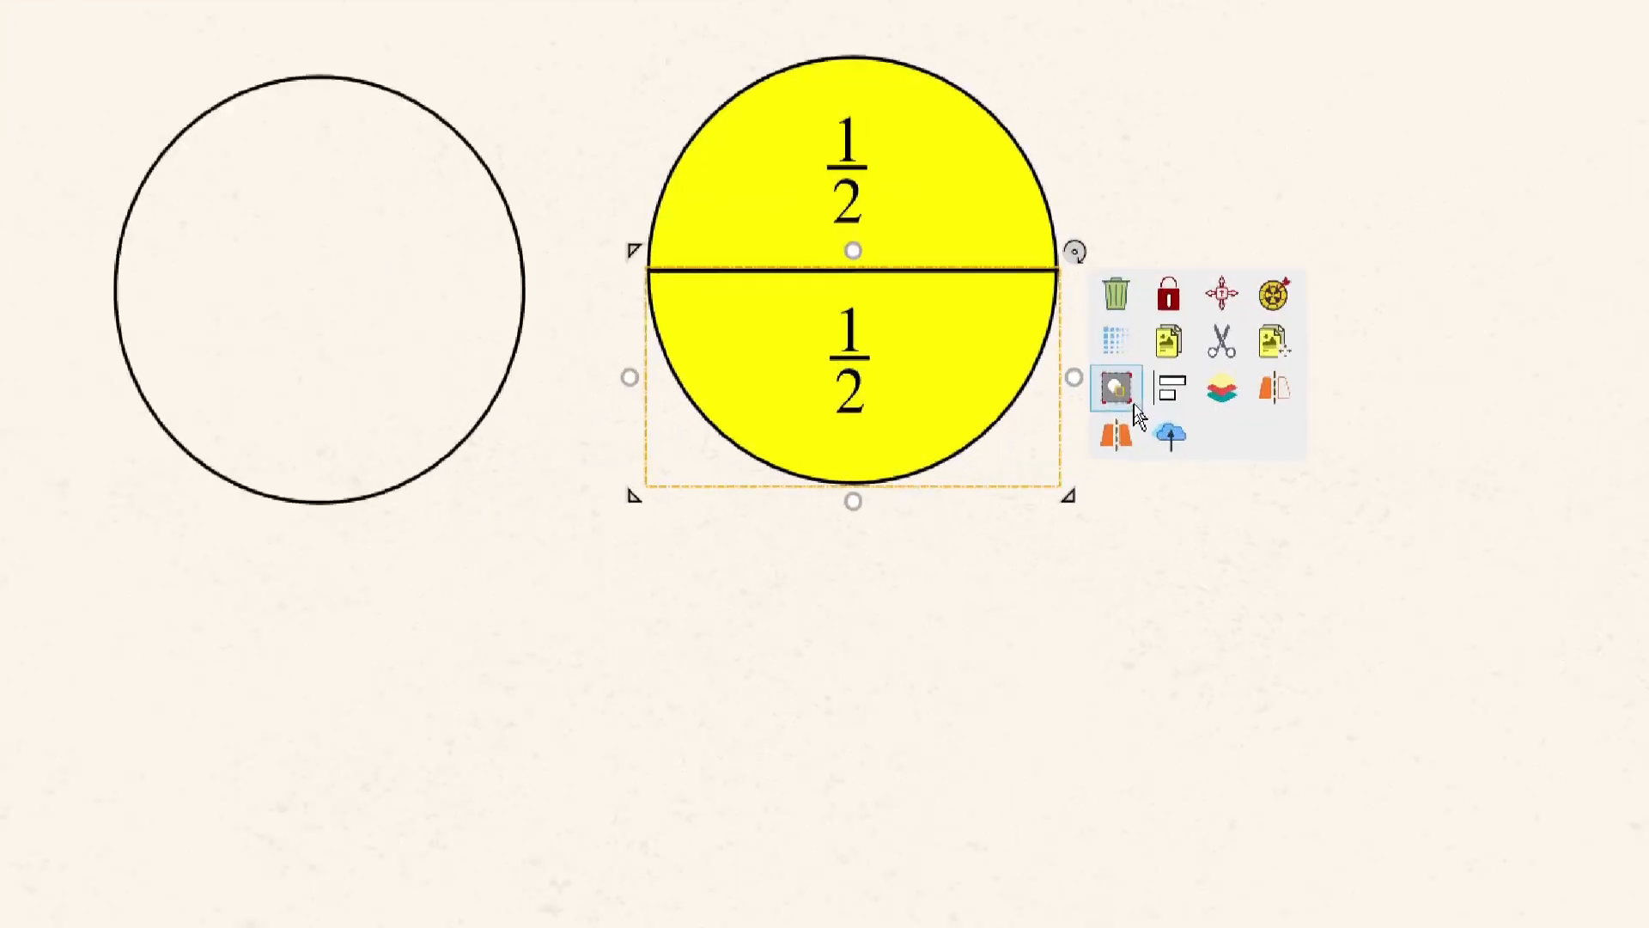
{"action": "left_click", "coordinate": [1127, 398]}
{"action": "left_click", "coordinate": [1034, 492]}
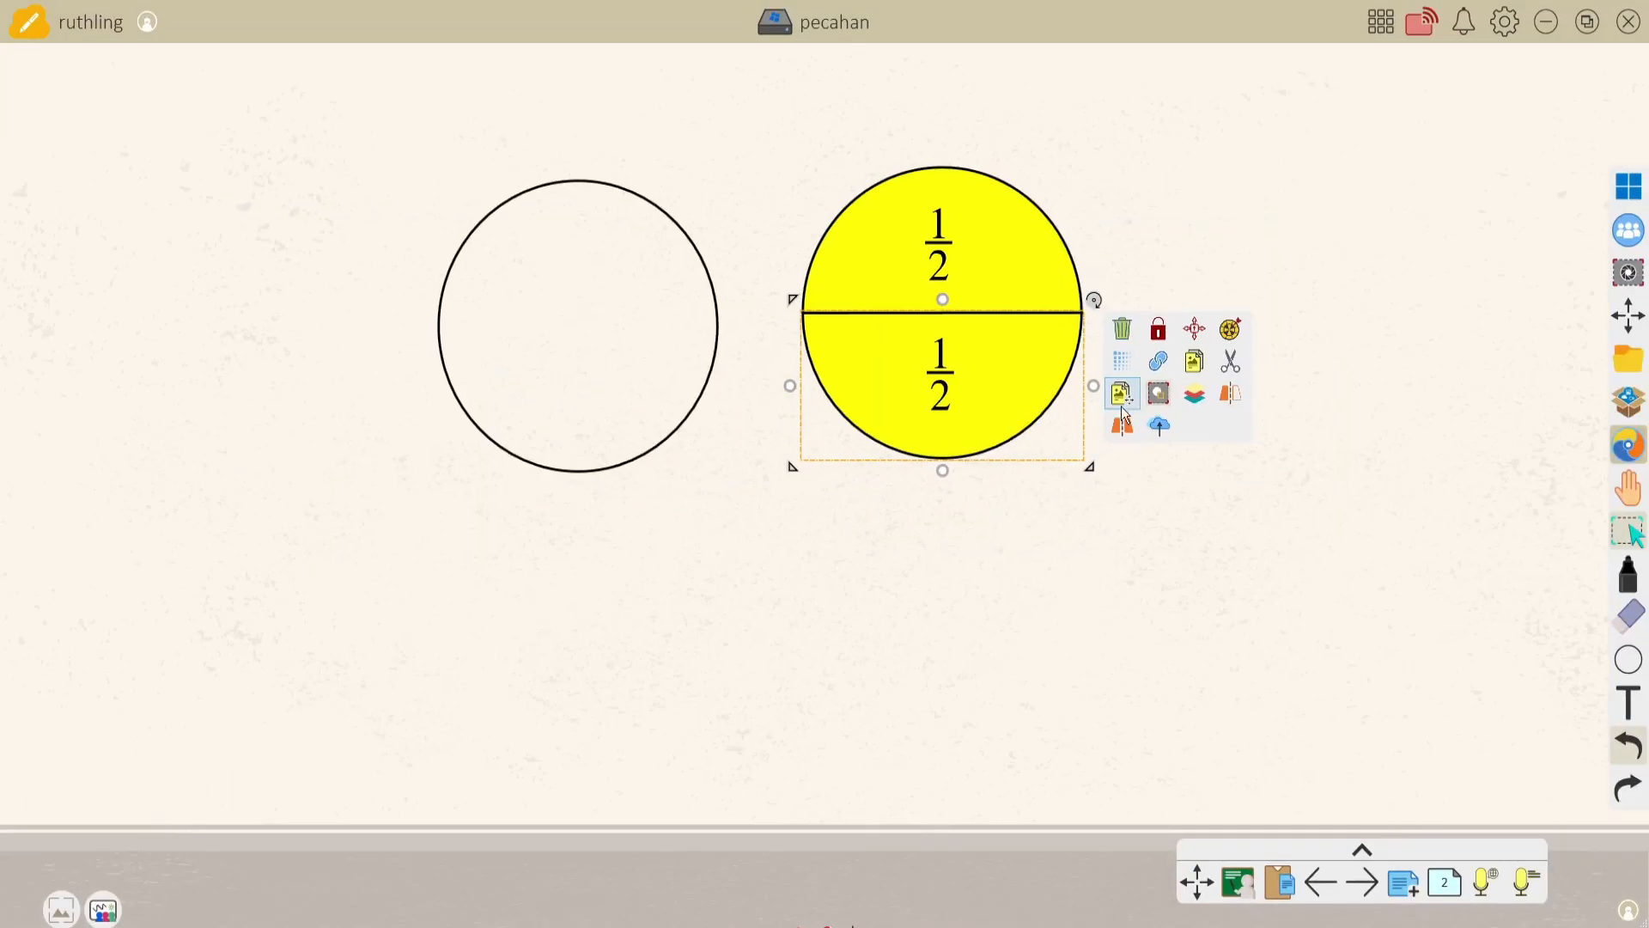
{"action": "mouse_move", "coordinate": [1031, 404]}
{"action": "left_mouse_down"}
{"action": "mouse_move", "coordinate": [1123, 472]}
{"action": "mouse_move", "coordinate": [1215, 442]}
{"action": "mouse_move", "coordinate": [1002, 460]}
{"action": "mouse_move", "coordinate": [1204, 447]}
{"action": "mouse_move", "coordinate": [1253, 477]}
{"action": "mouse_move", "coordinate": [1005, 416]}
{"action": "left_mouse_up"}
Group the yellow upper half with its 1/2 label and align the lower half directly beneath it with a small gap
{"action": "left_click_drag", "start_coordinate": [1042, 264], "coordinate": [1121, 236]}
{"action": "left_click", "coordinate": [1630, 745]}
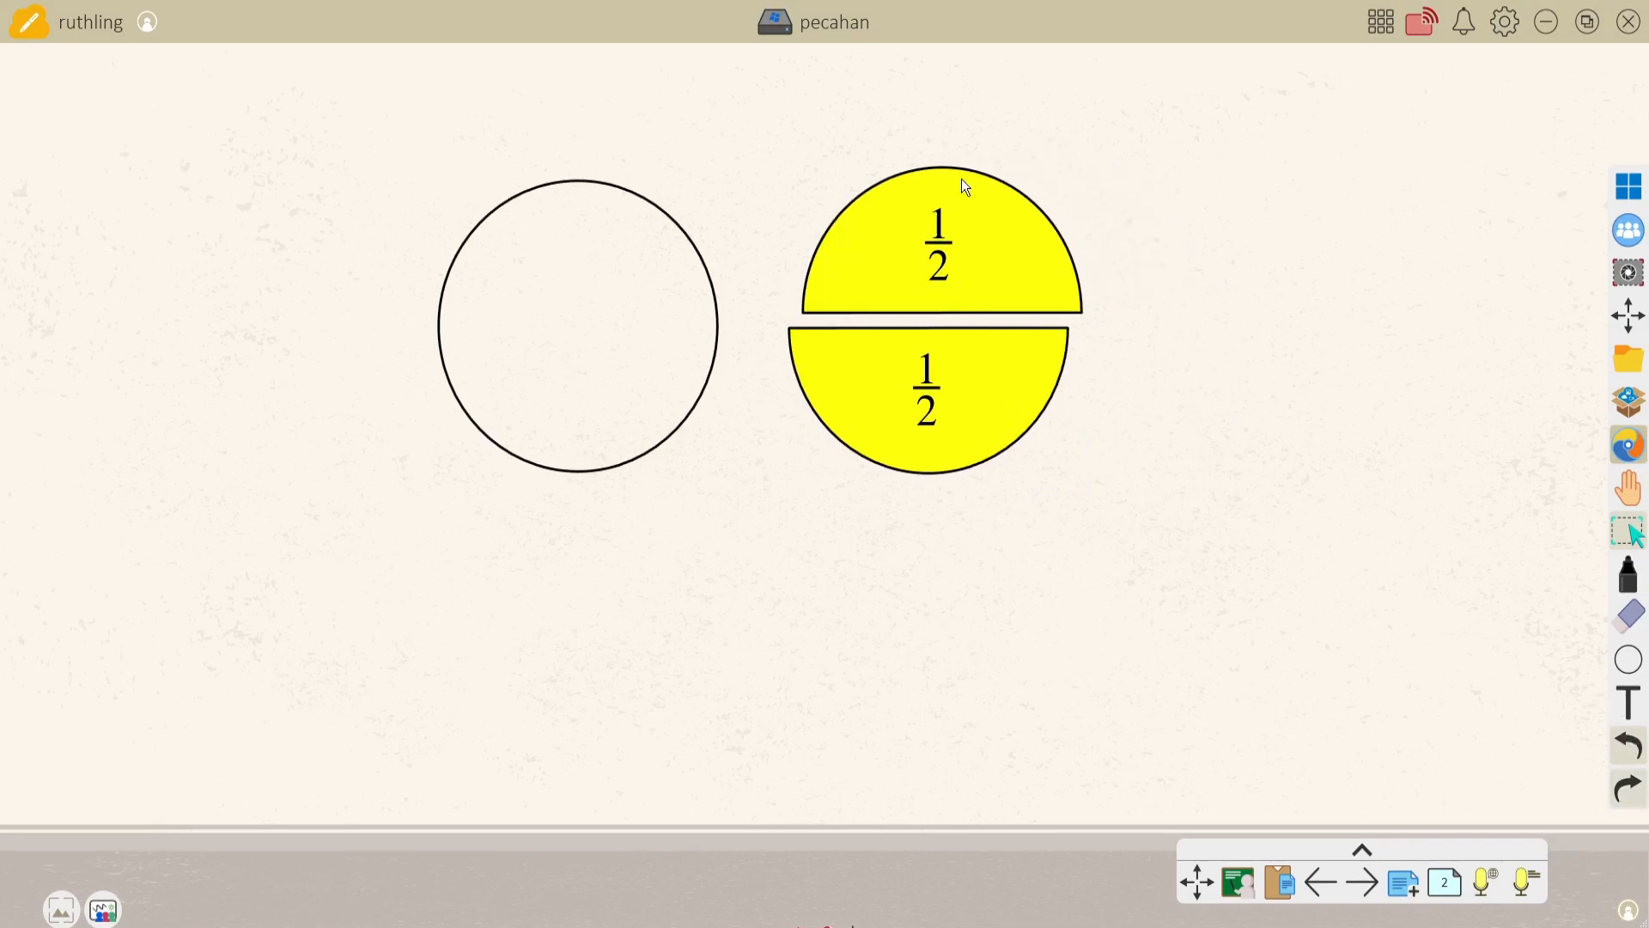
{"action": "left_click", "coordinate": [900, 276]}
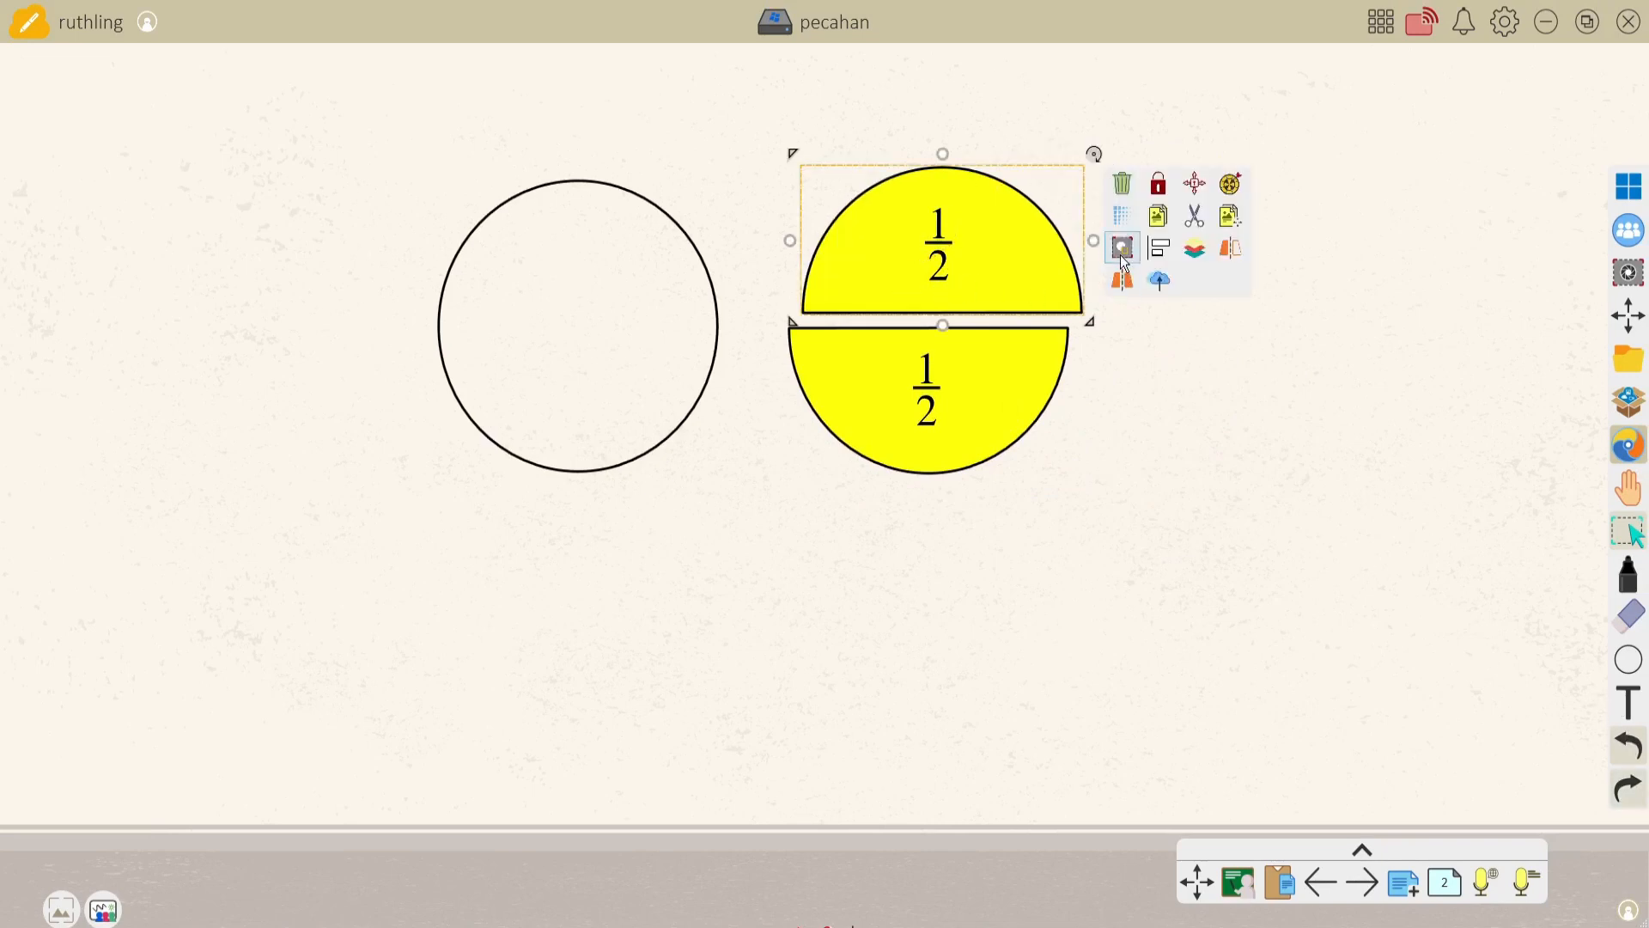
{"action": "left_click", "coordinate": [1084, 421]}
{"action": "left_click_drag", "start_coordinate": [1014, 384], "coordinate": [1030, 383]}
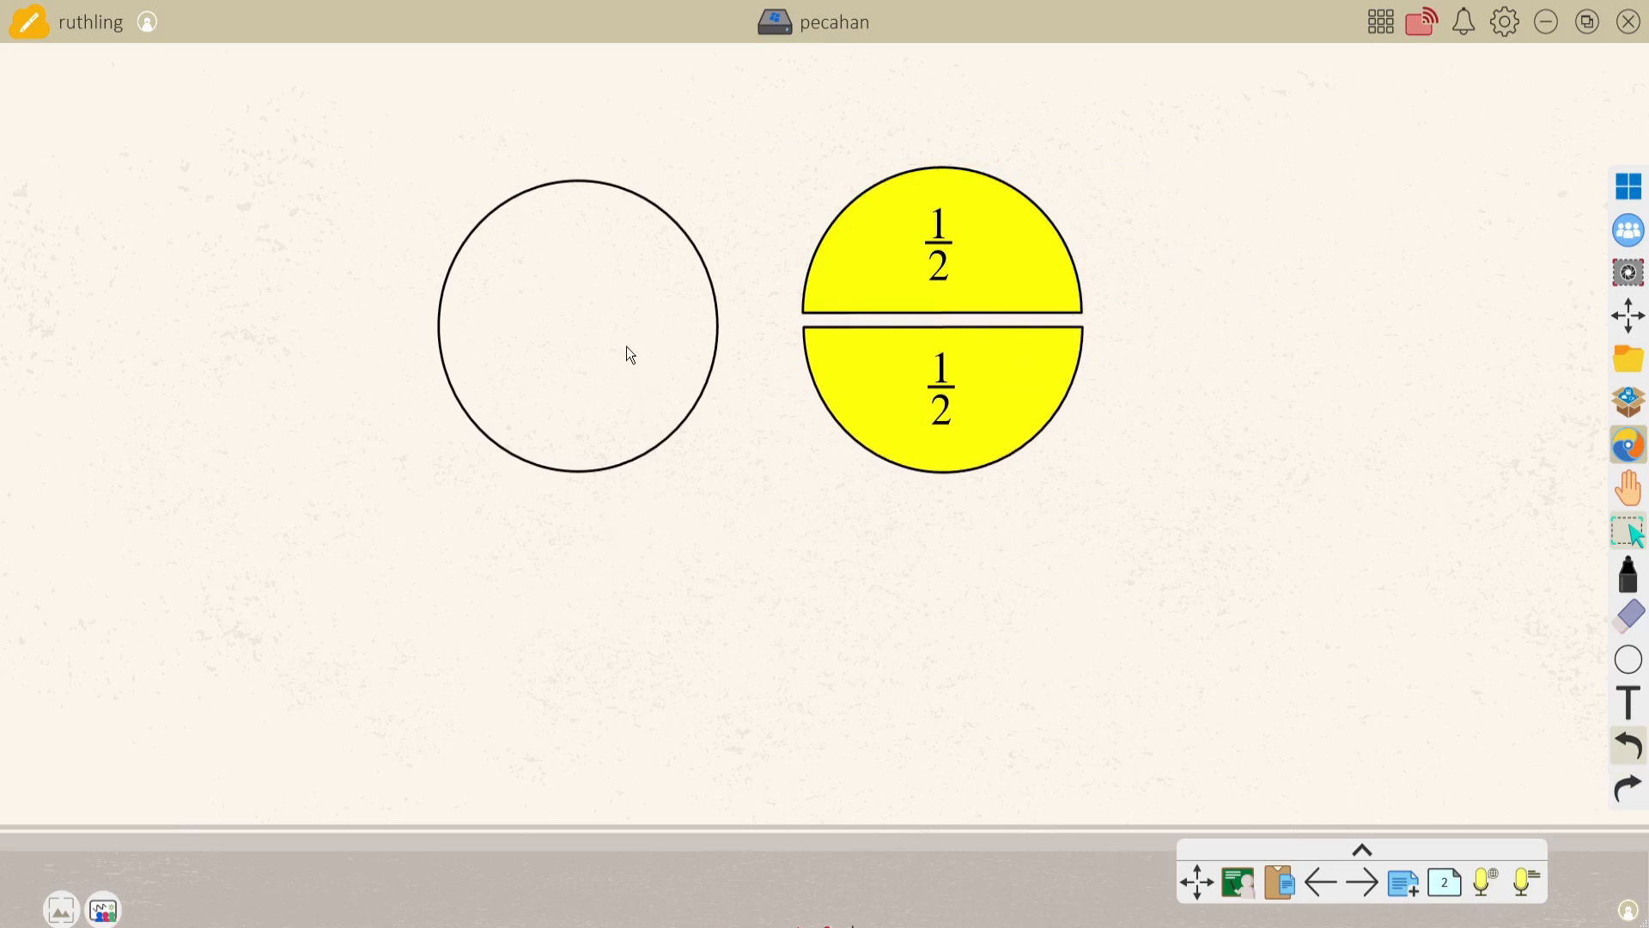
Place a copy of the blank circle beside the yellow halves and divide it into 3 equal segments
{"action": "left_click_drag", "start_coordinate": [622, 370], "coordinate": [1297, 358]}
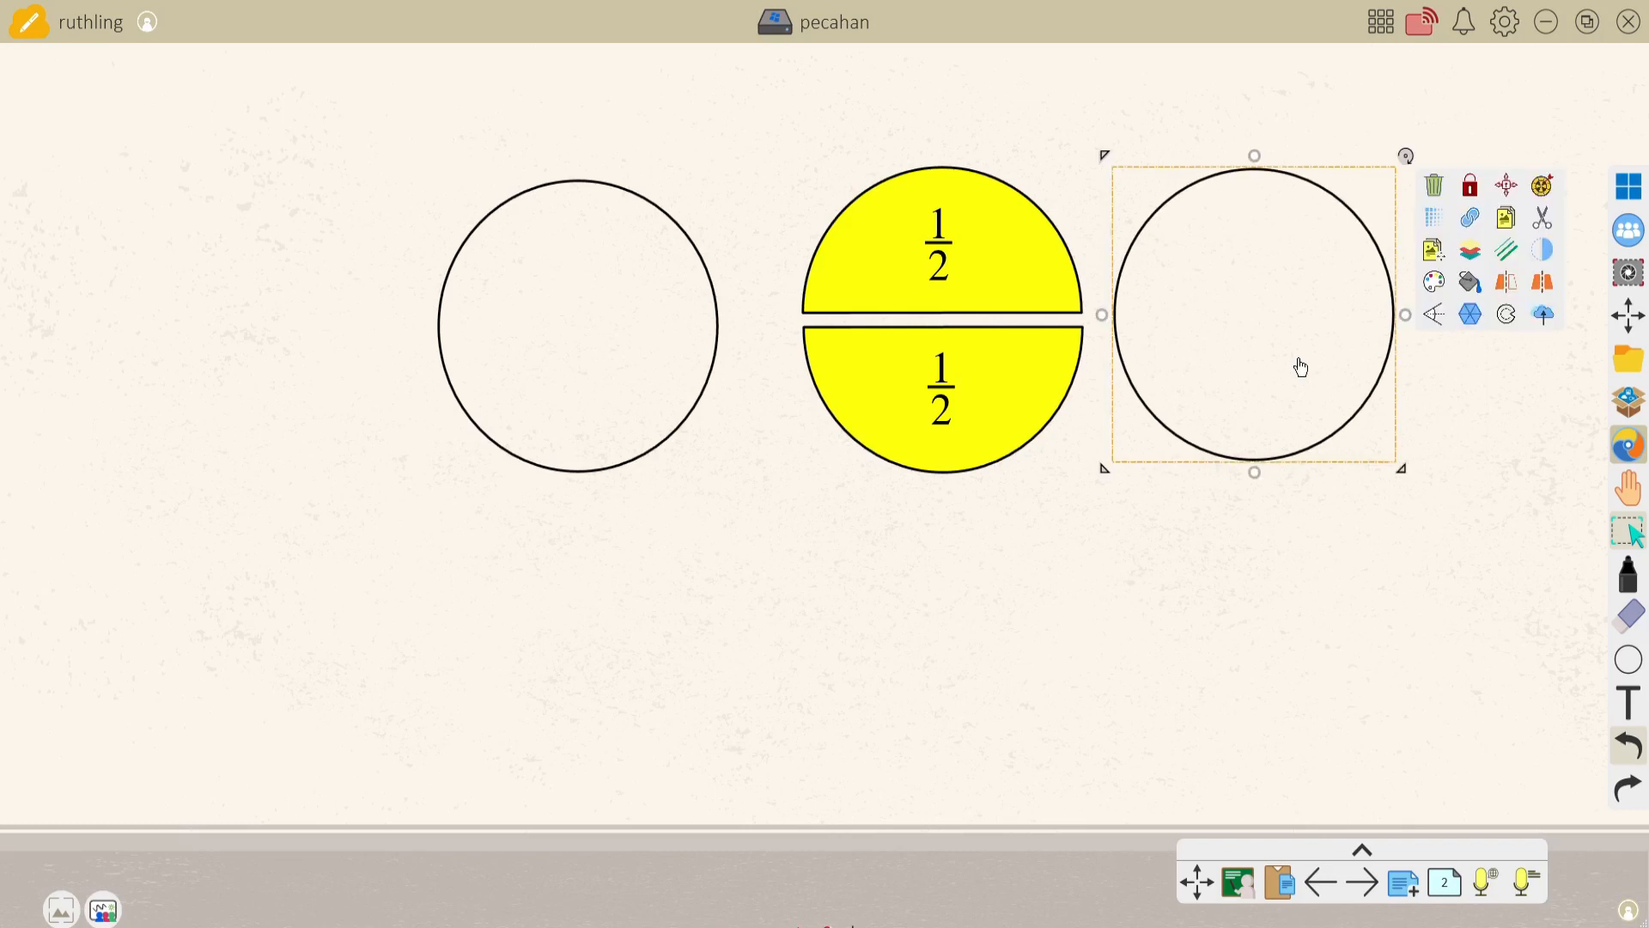
{"action": "left_click", "coordinate": [1478, 317]}
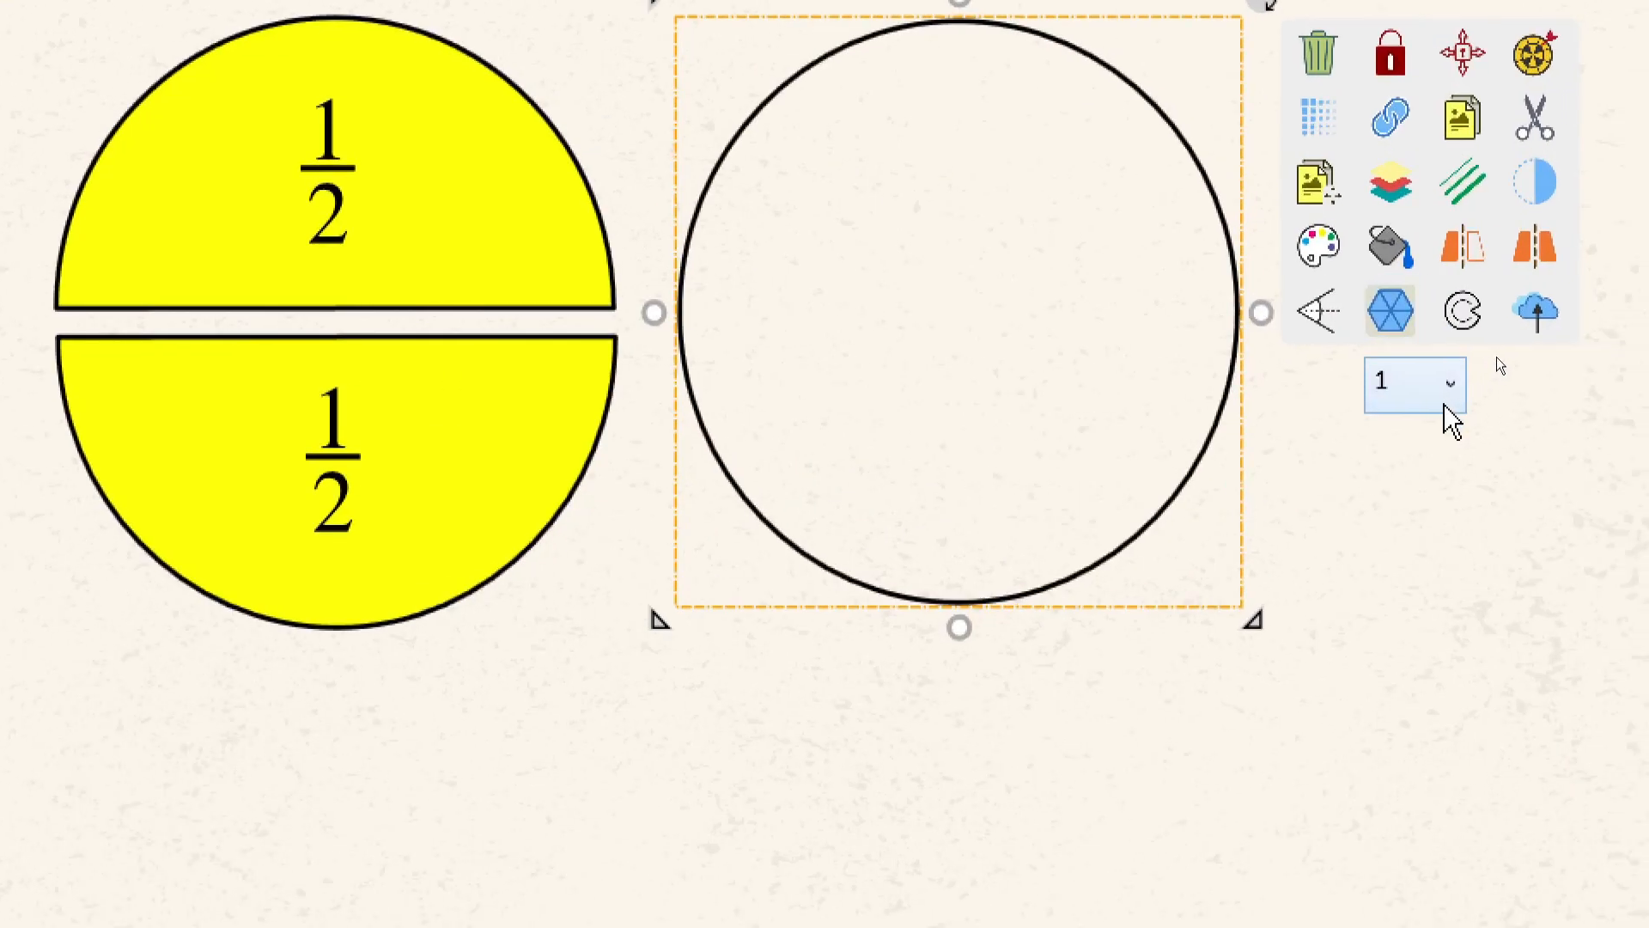
{"action": "left_click", "coordinate": [1445, 397]}
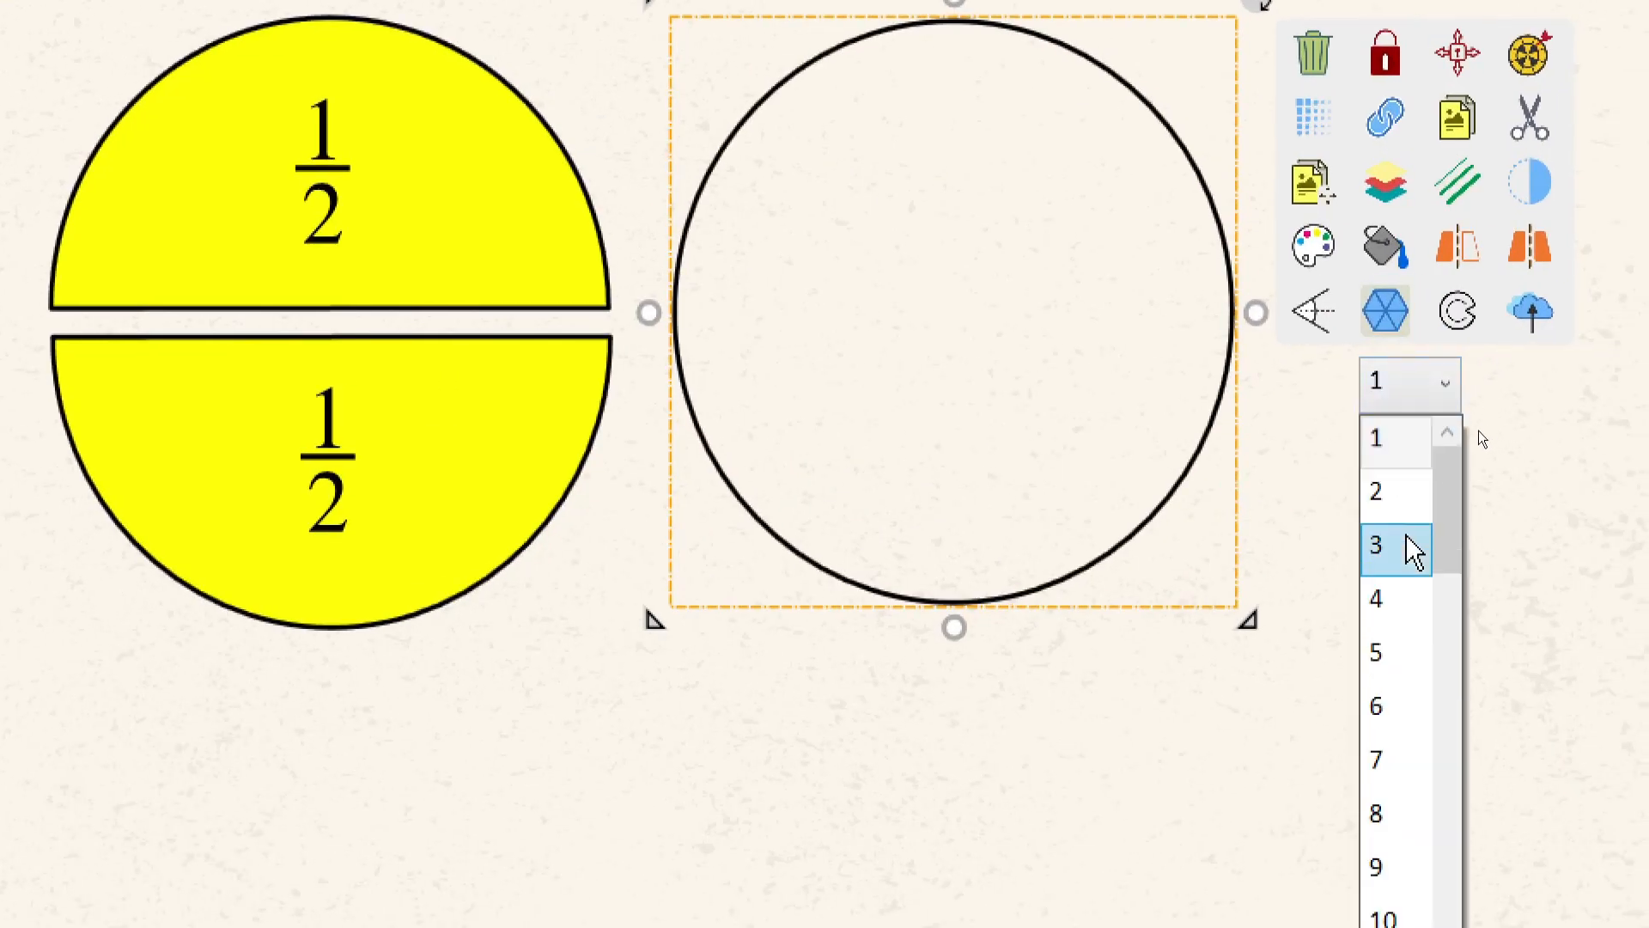
{"action": "left_click", "coordinate": [1410, 544]}
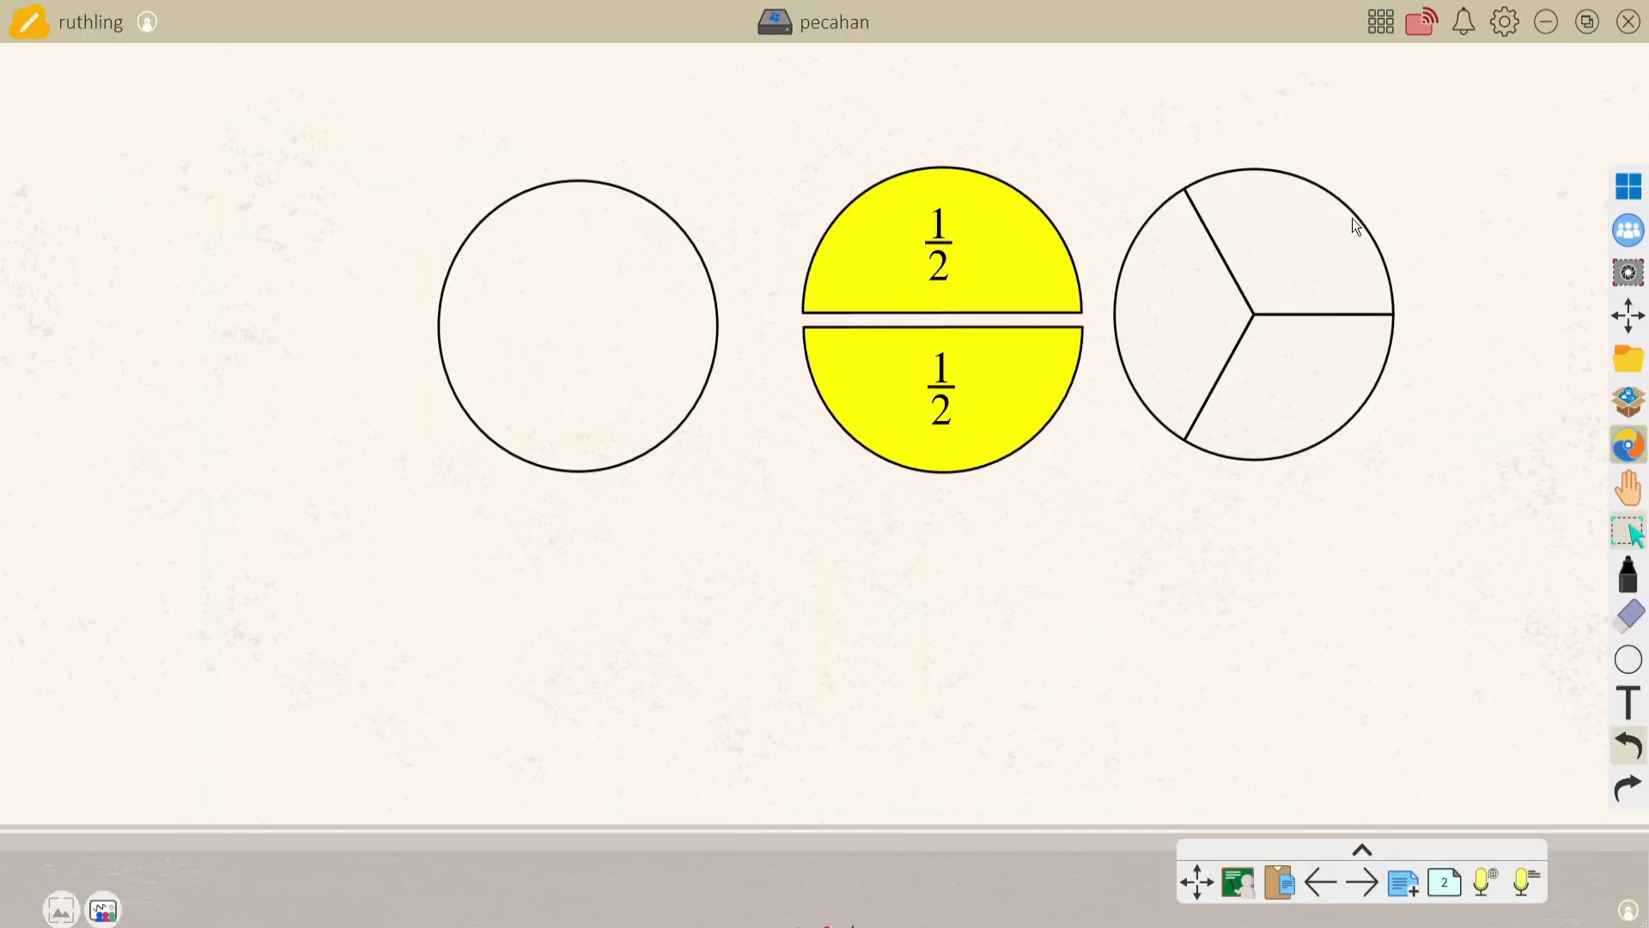
Select all three segments of the divided circle and fill them with orange
{"action": "mouse_move", "coordinate": [1185, 194]}
{"action": "left_mouse_down"}
{"action": "mouse_move", "coordinate": [1414, 289]}
{"action": "mouse_move", "coordinate": [1214, 196]}
{"action": "left_mouse_up"}
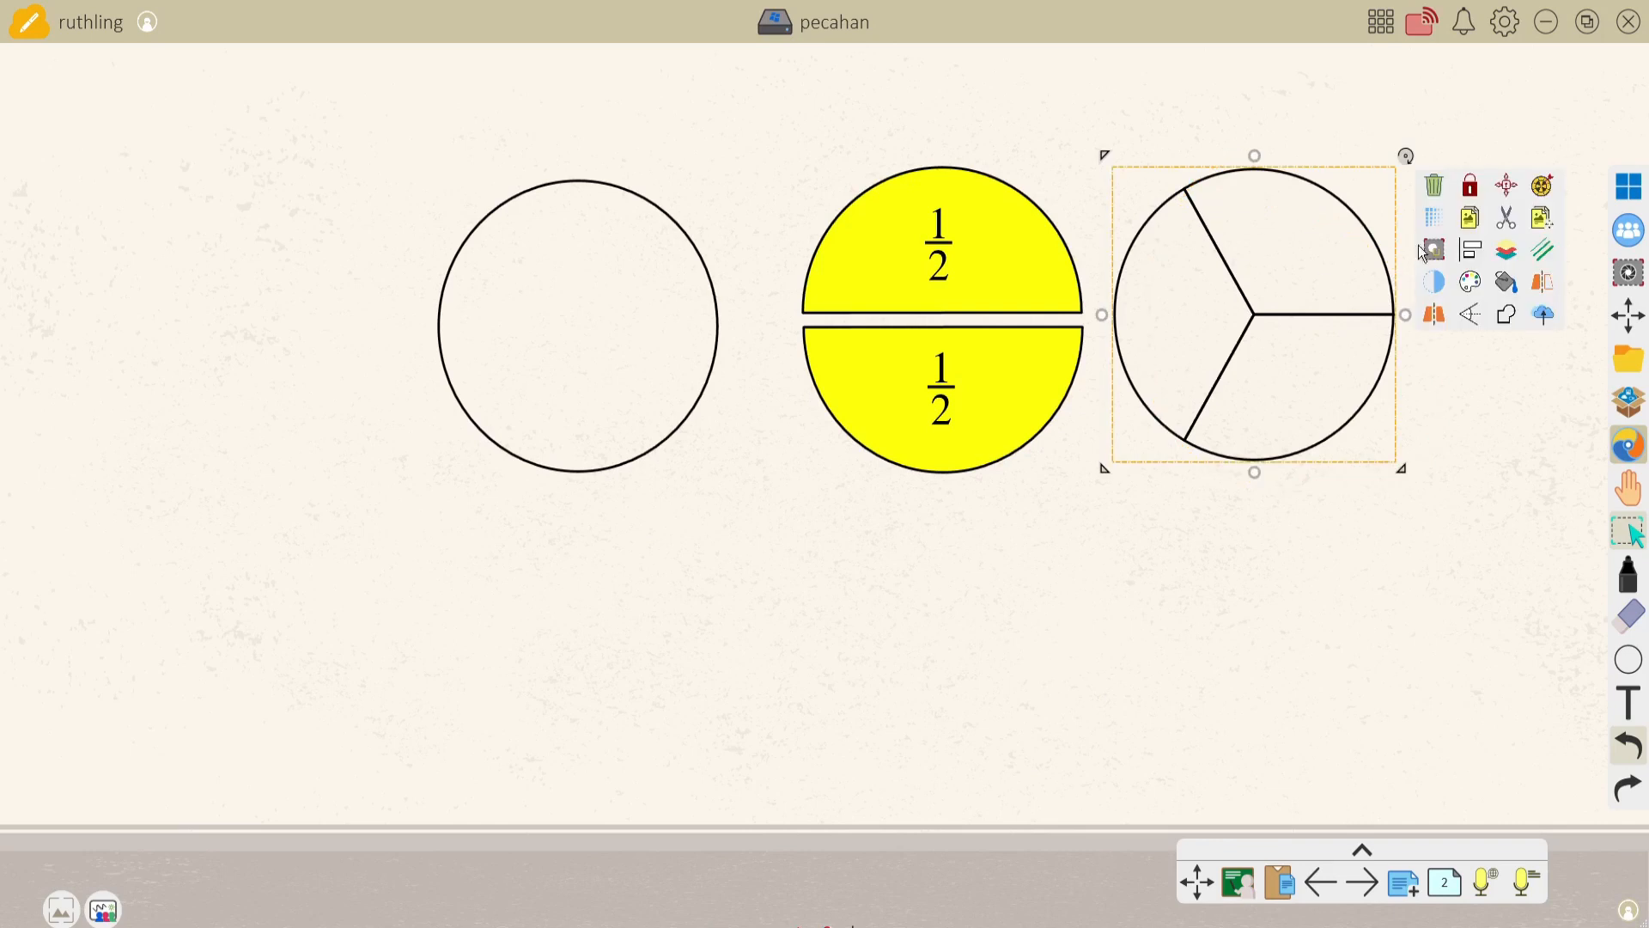
{"action": "left_click", "coordinate": [1505, 283]}
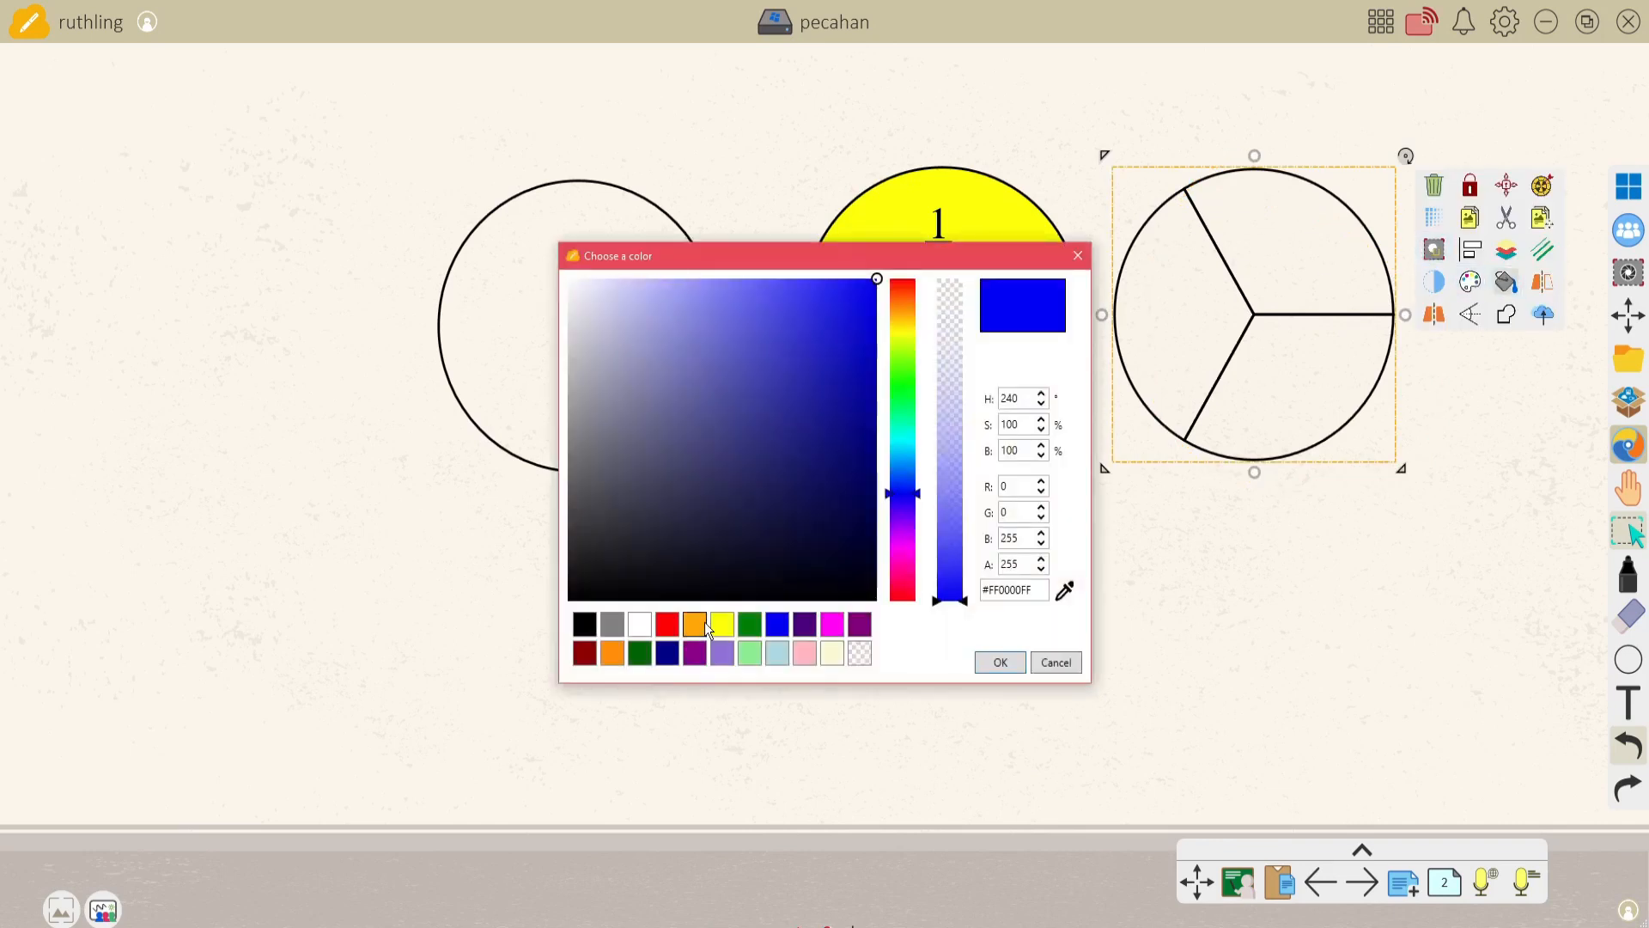
{"action": "left_click", "coordinate": [695, 625]}
{"action": "left_click", "coordinate": [988, 670]}
{"action": "left_click", "coordinate": [1156, 647]}
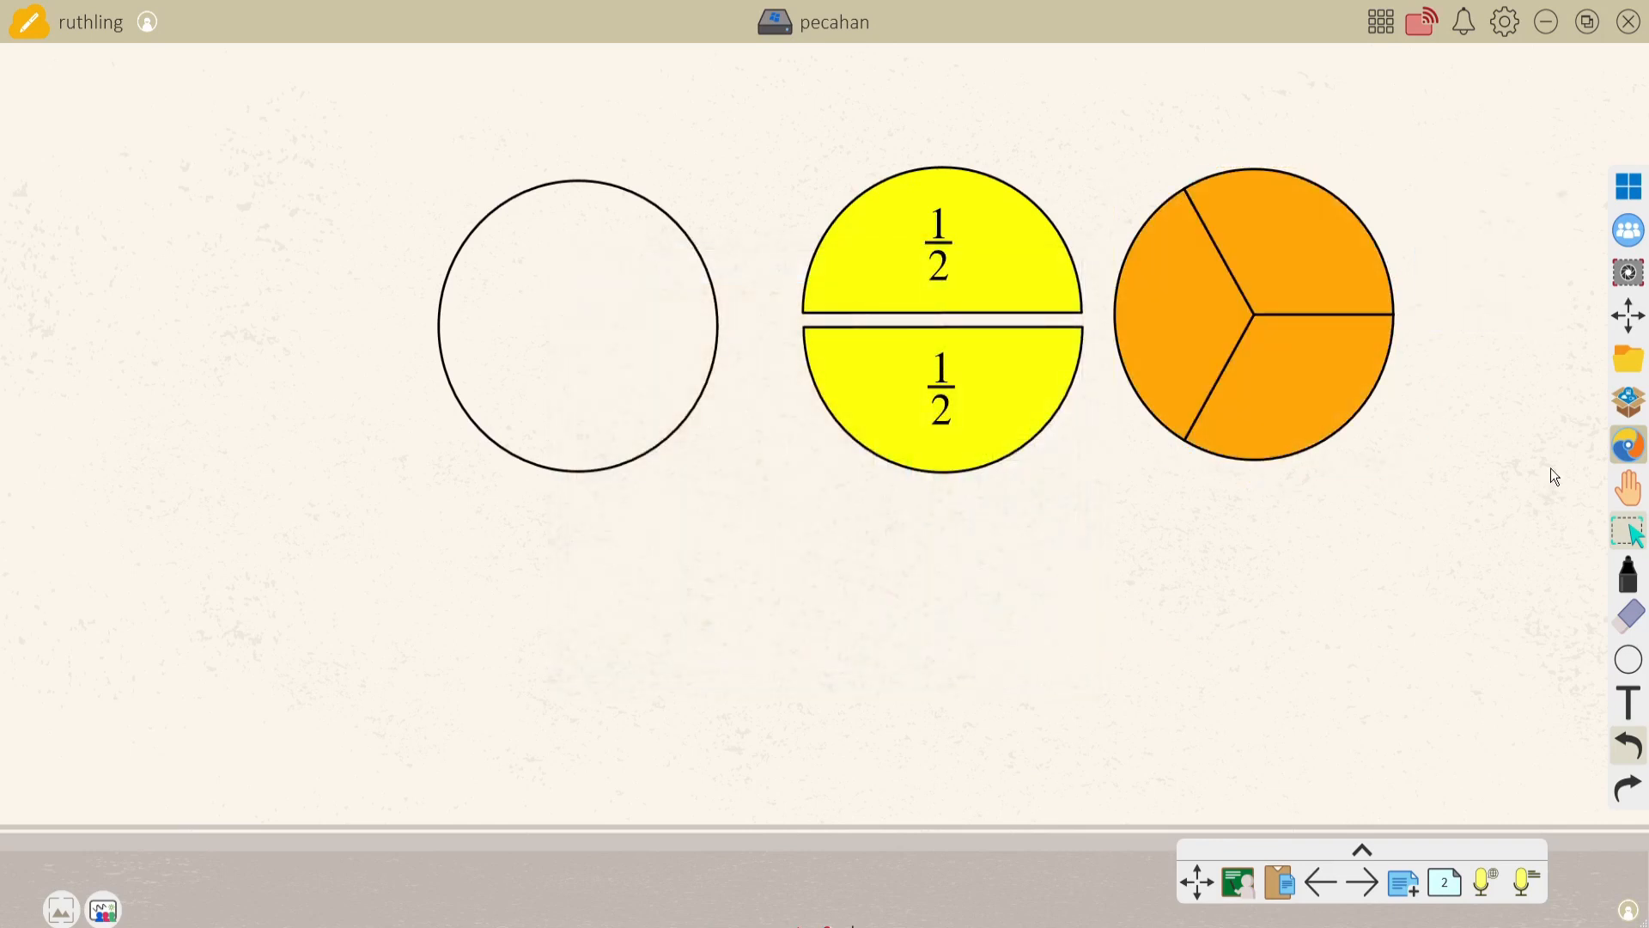
Handwrite the fraction 1/3 in the Math Input Panel and insert it on the canvas
{"action": "left_click", "coordinate": [1628, 404]}
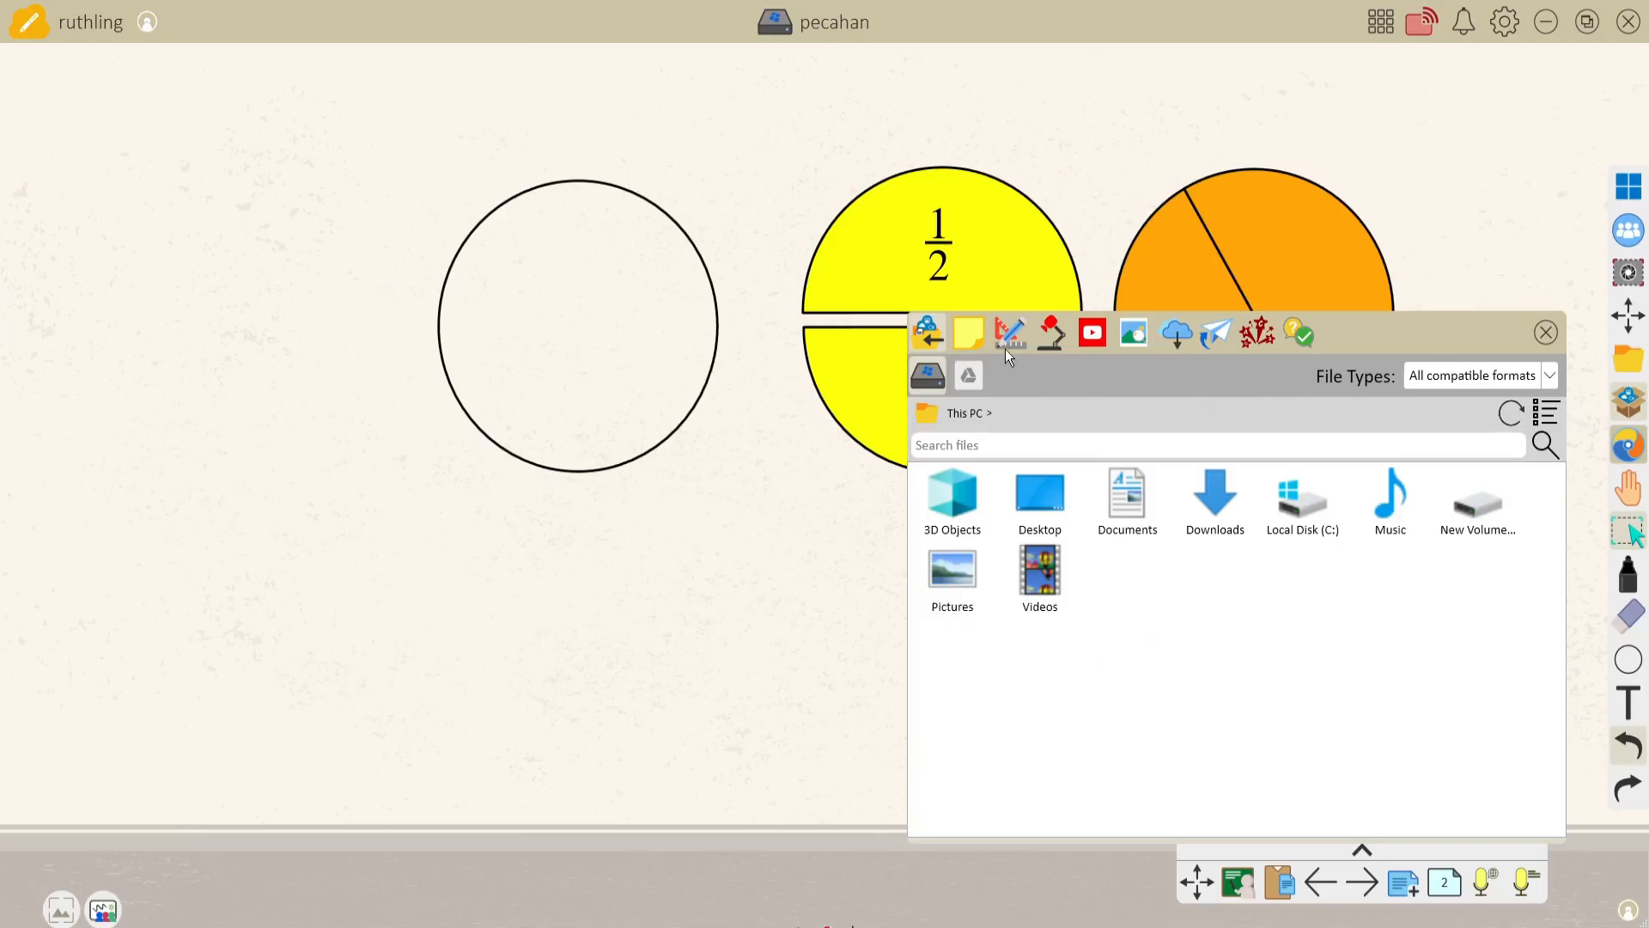
{"action": "left_click", "coordinate": [1007, 348]}
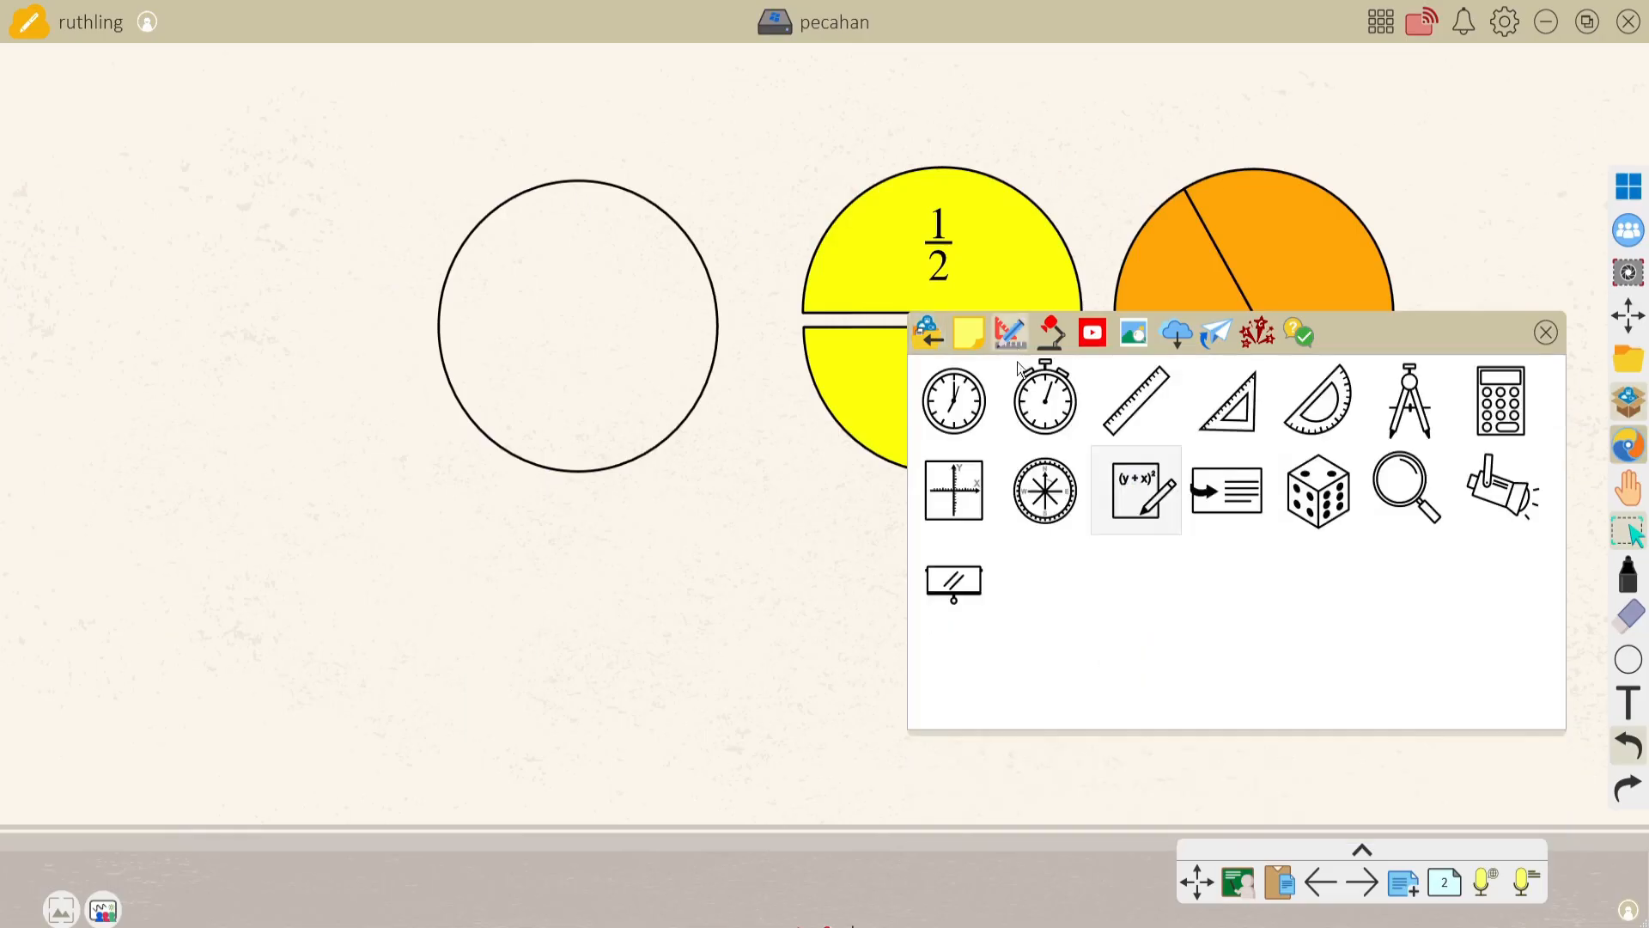
{"action": "left_click", "coordinate": [1142, 490]}
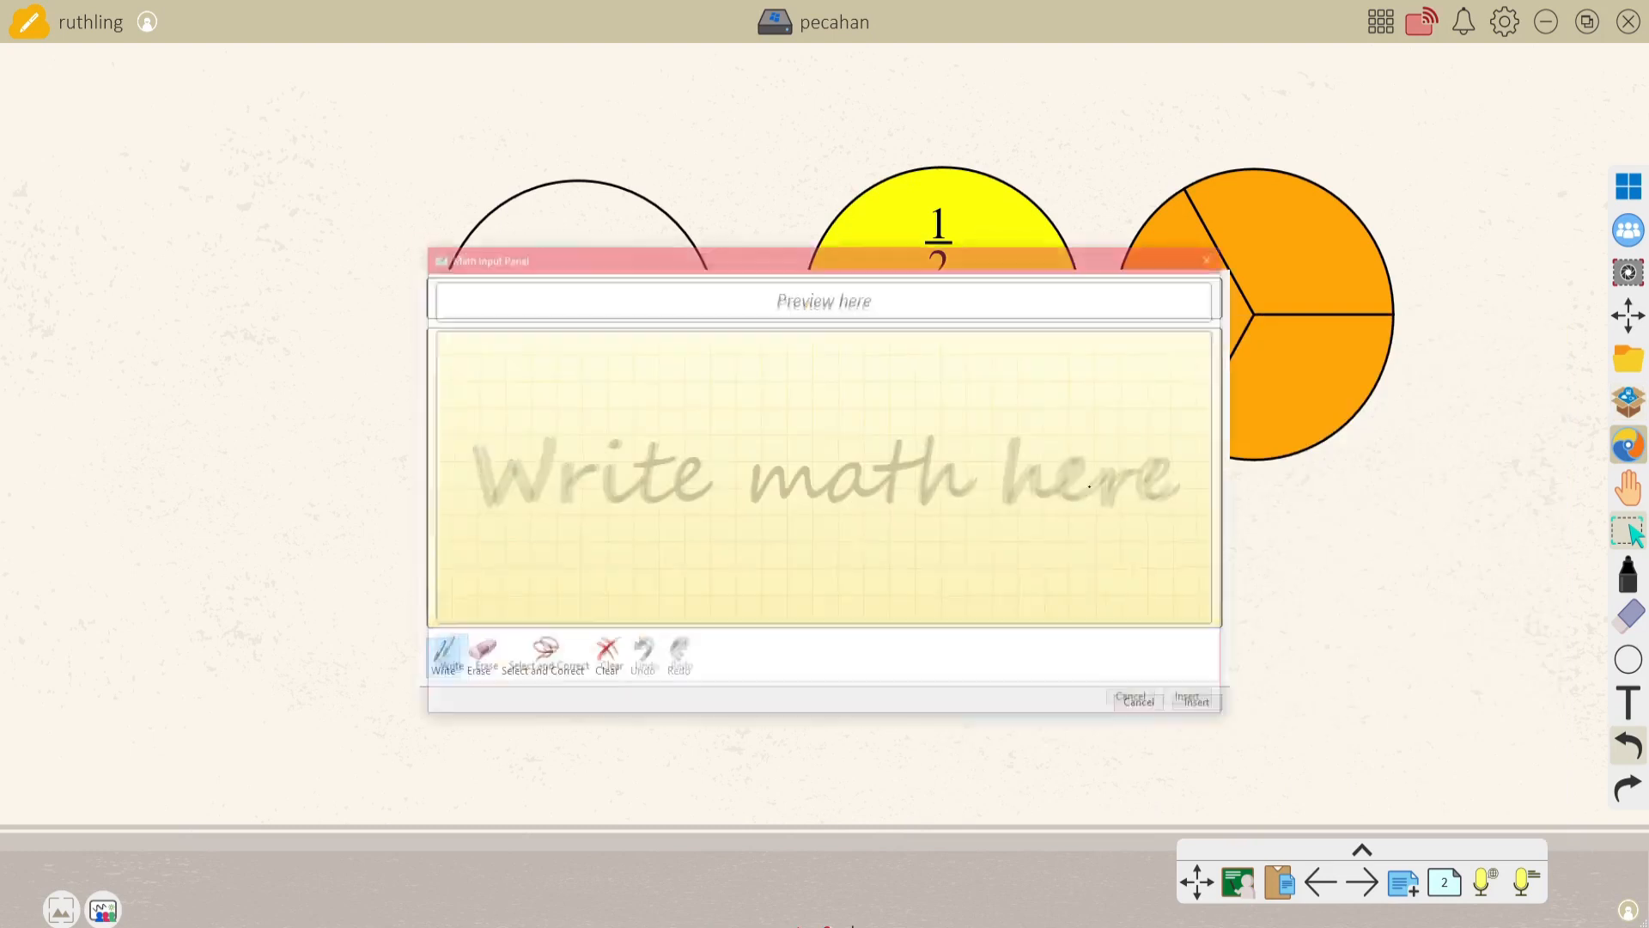
{"action": "mouse_move", "coordinate": [793, 356]}
{"action": "left_mouse_down"}
{"action": "mouse_move", "coordinate": [794, 419]}
{"action": "mouse_move", "coordinate": [835, 439]}
{"action": "mouse_move", "coordinate": [783, 514]}
{"action": "left_mouse_up"}
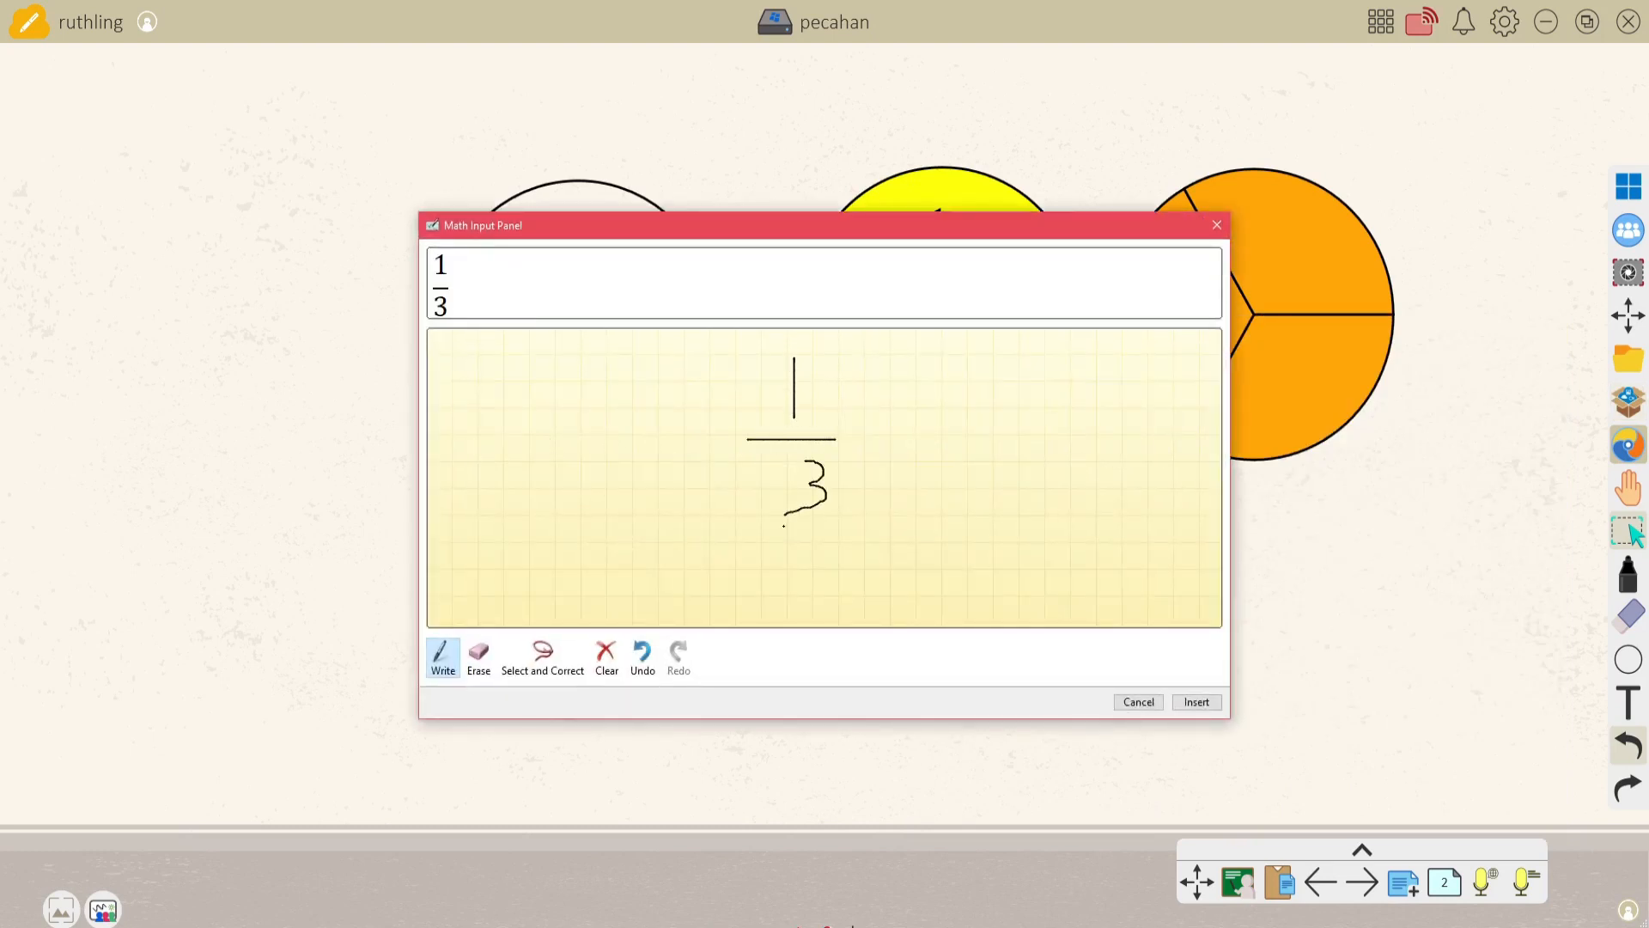
{"action": "left_click", "coordinate": [1202, 704]}
{"action": "left_click", "coordinate": [1143, 705]}
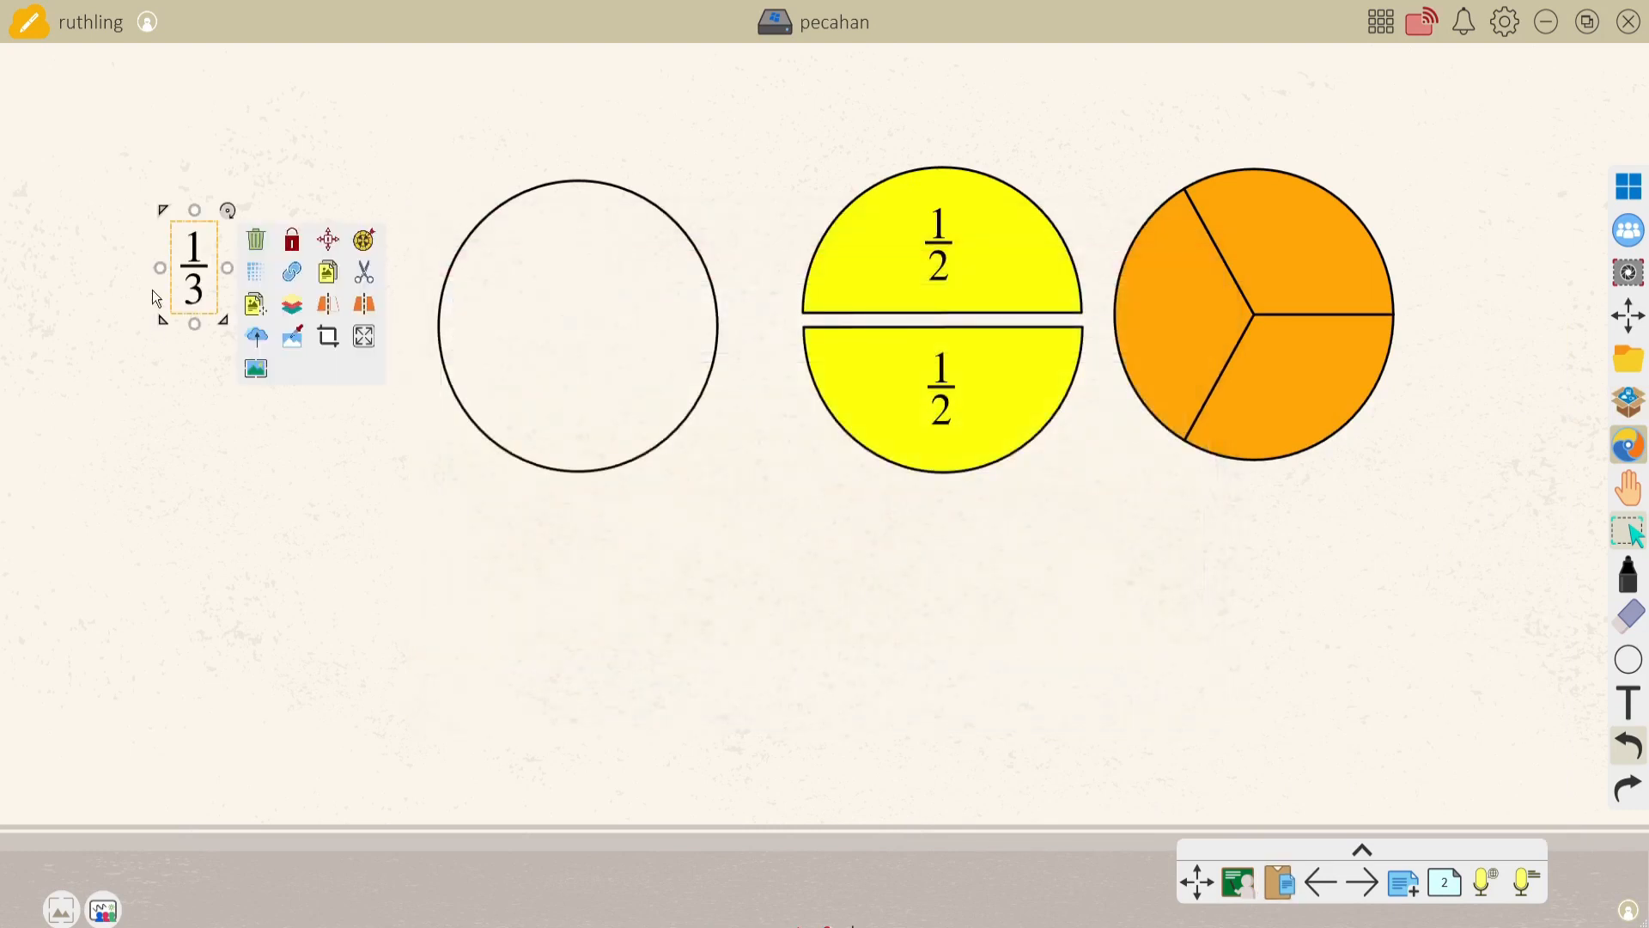
Move the 1/3 fraction onto the orange circle's lower-right segment, tilt it to suit the segment and shrink it slightly
{"action": "left_click_drag", "start_coordinate": [194, 273], "coordinate": [1294, 389]}
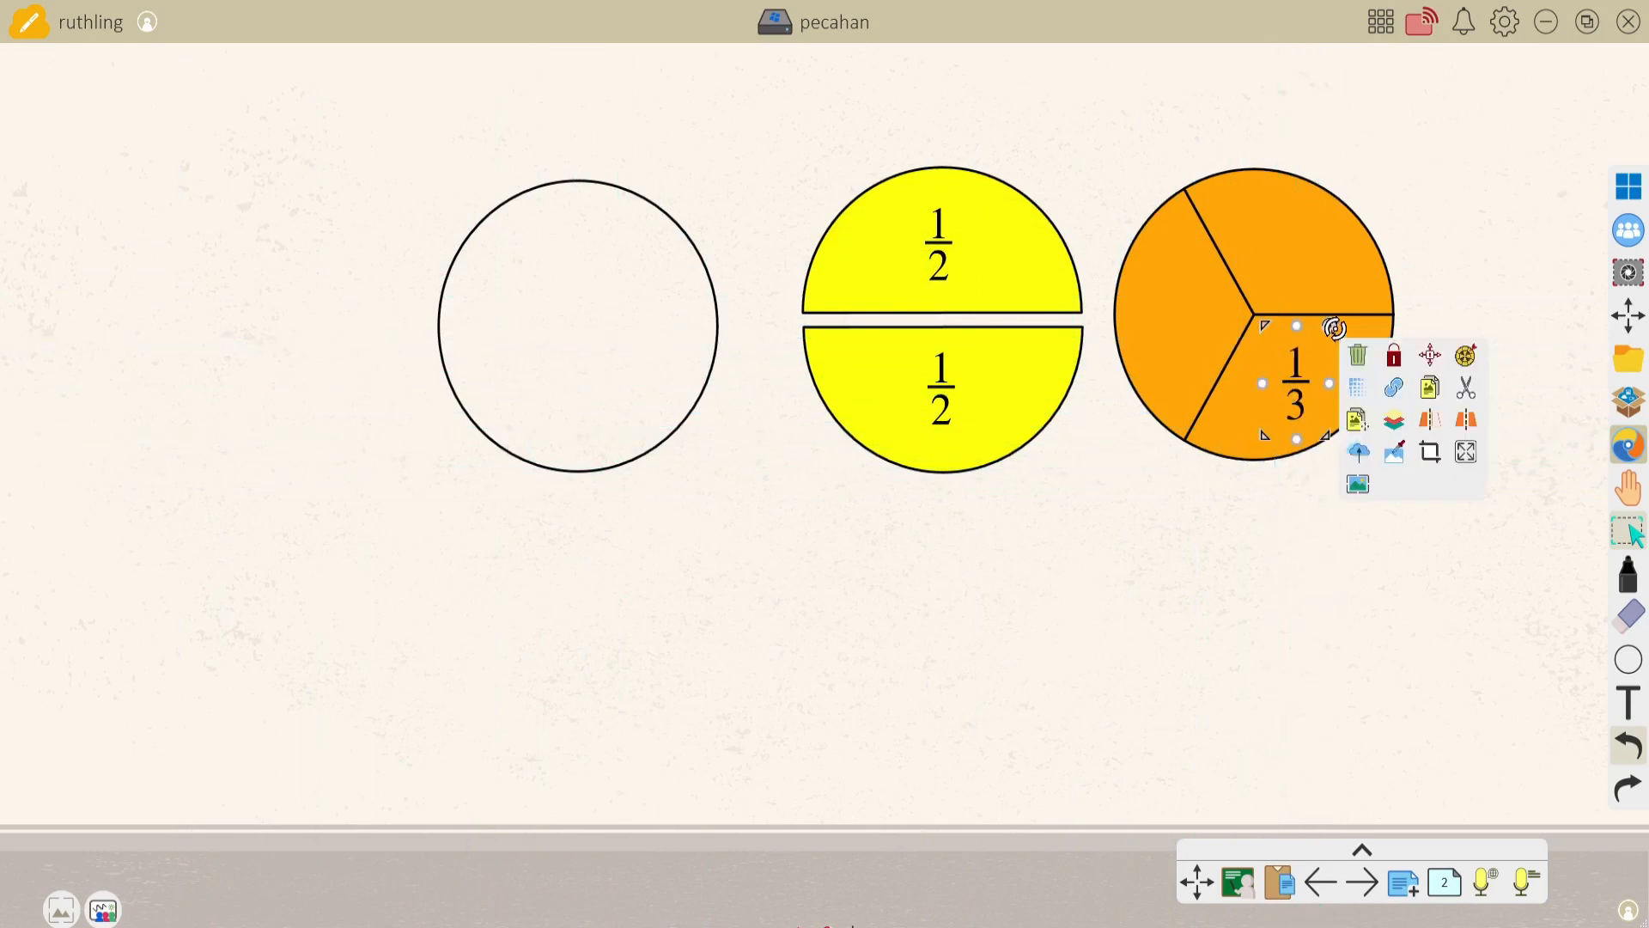
{"action": "left_click_drag", "start_coordinate": [1334, 327], "coordinate": [1293, 335]}
{"action": "left_click_drag", "start_coordinate": [1247, 441], "coordinate": [1289, 383]}
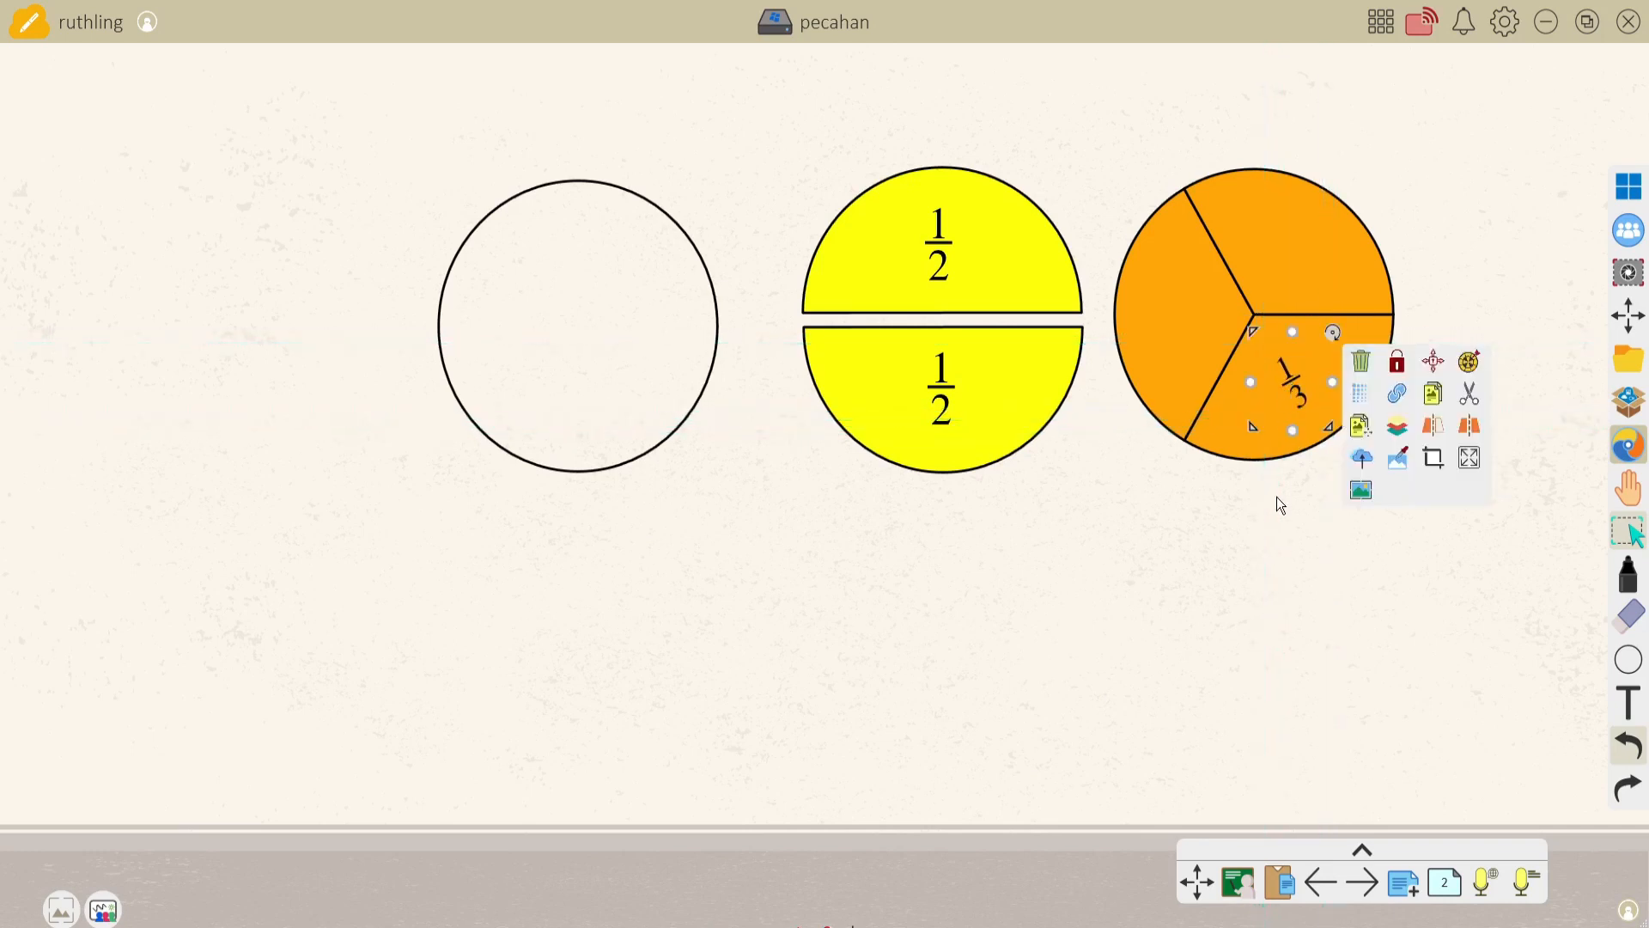
{"action": "left_click", "coordinate": [1319, 492]}
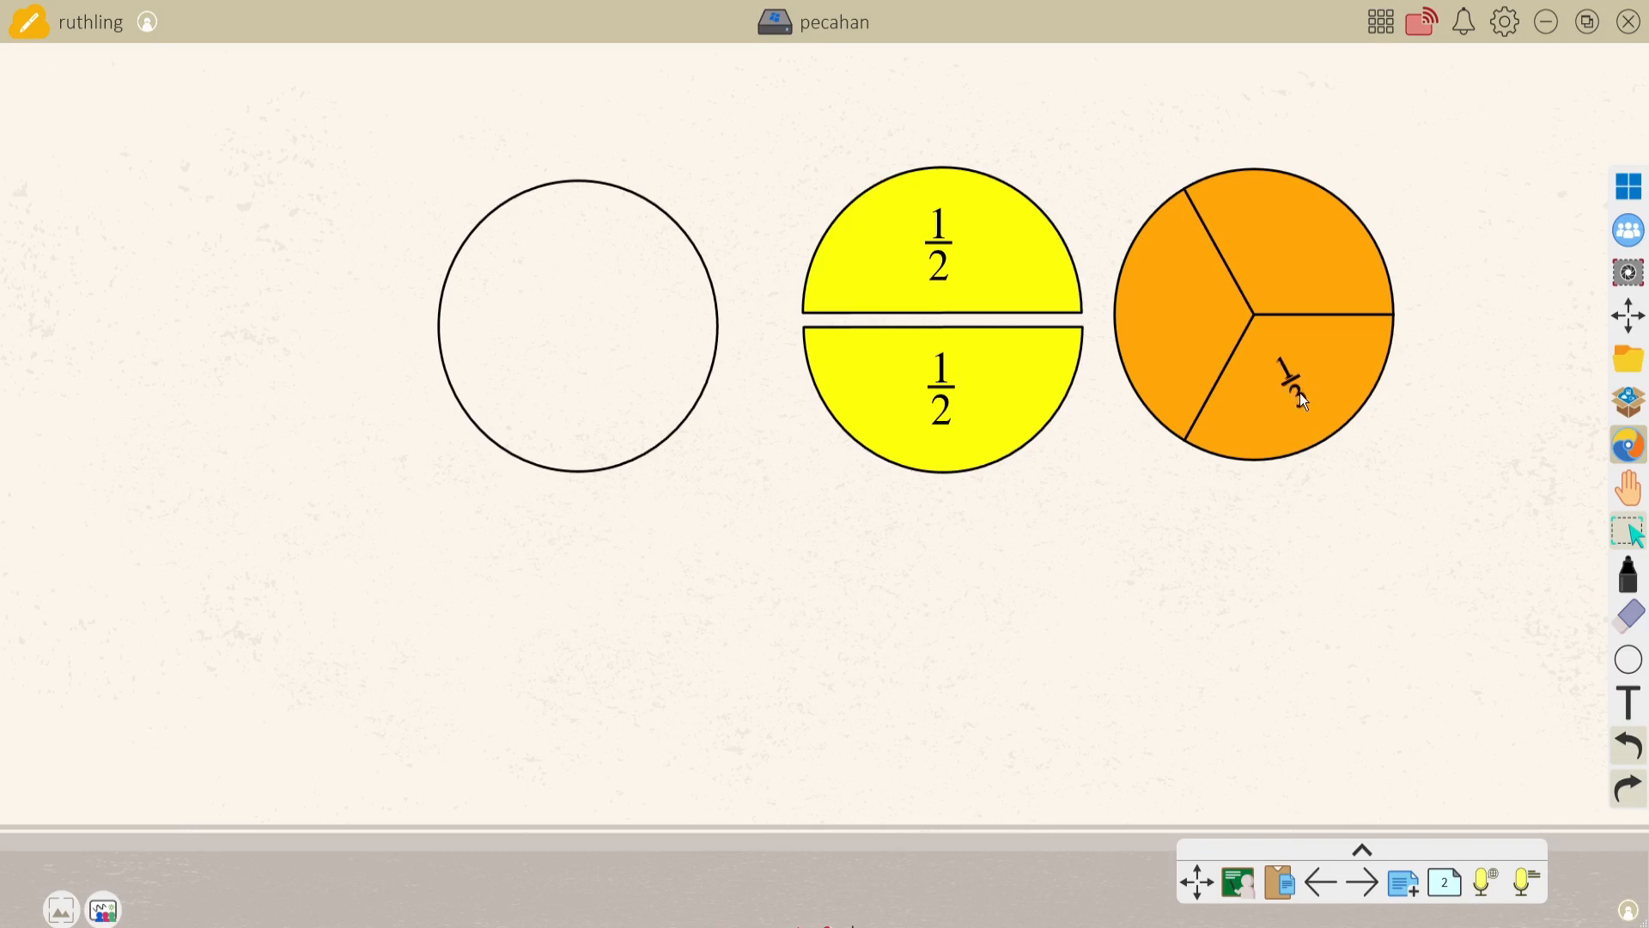
Place copies of the 1/3 label on the orange circle's left and upper-right segments, rotating each to suit its segment
{"action": "left_click", "coordinate": [1196, 328]}
{"action": "left_click_drag", "start_coordinate": [1227, 264], "coordinate": [1226, 343]}
{"action": "left_click_drag", "start_coordinate": [1209, 354], "coordinate": [1187, 317]}
{"action": "left_click", "coordinate": [1197, 439]}
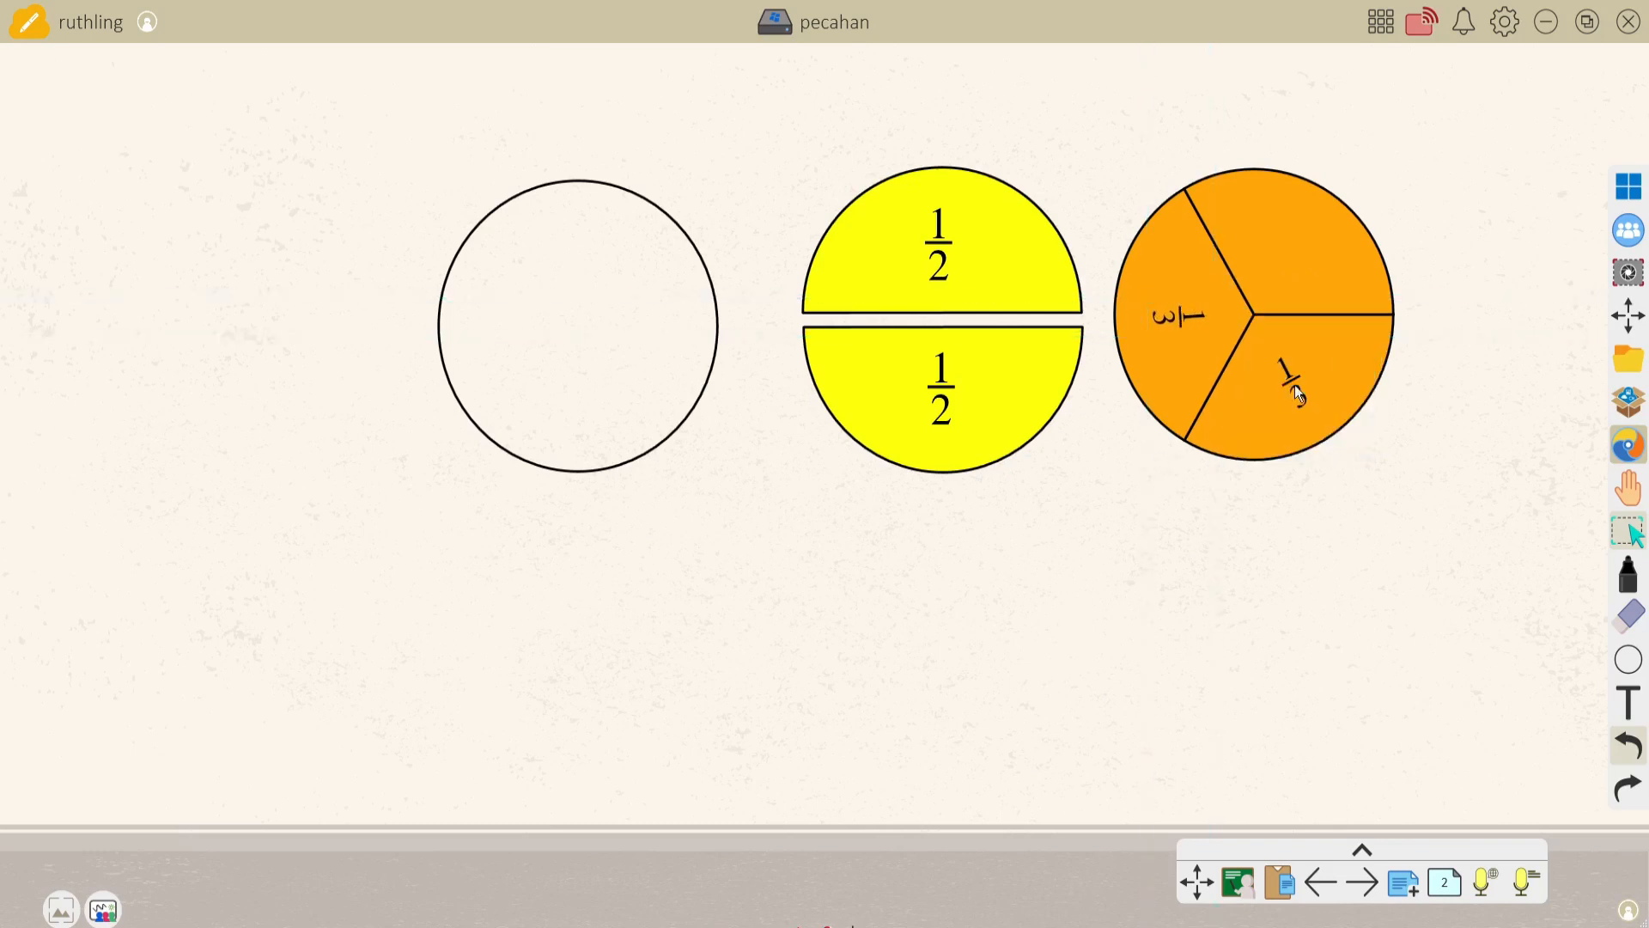
{"action": "left_click", "coordinate": [1320, 262]}
{"action": "left_click_drag", "start_coordinate": [1346, 201], "coordinate": [1295, 226]}
{"action": "left_click", "coordinate": [1349, 175]}
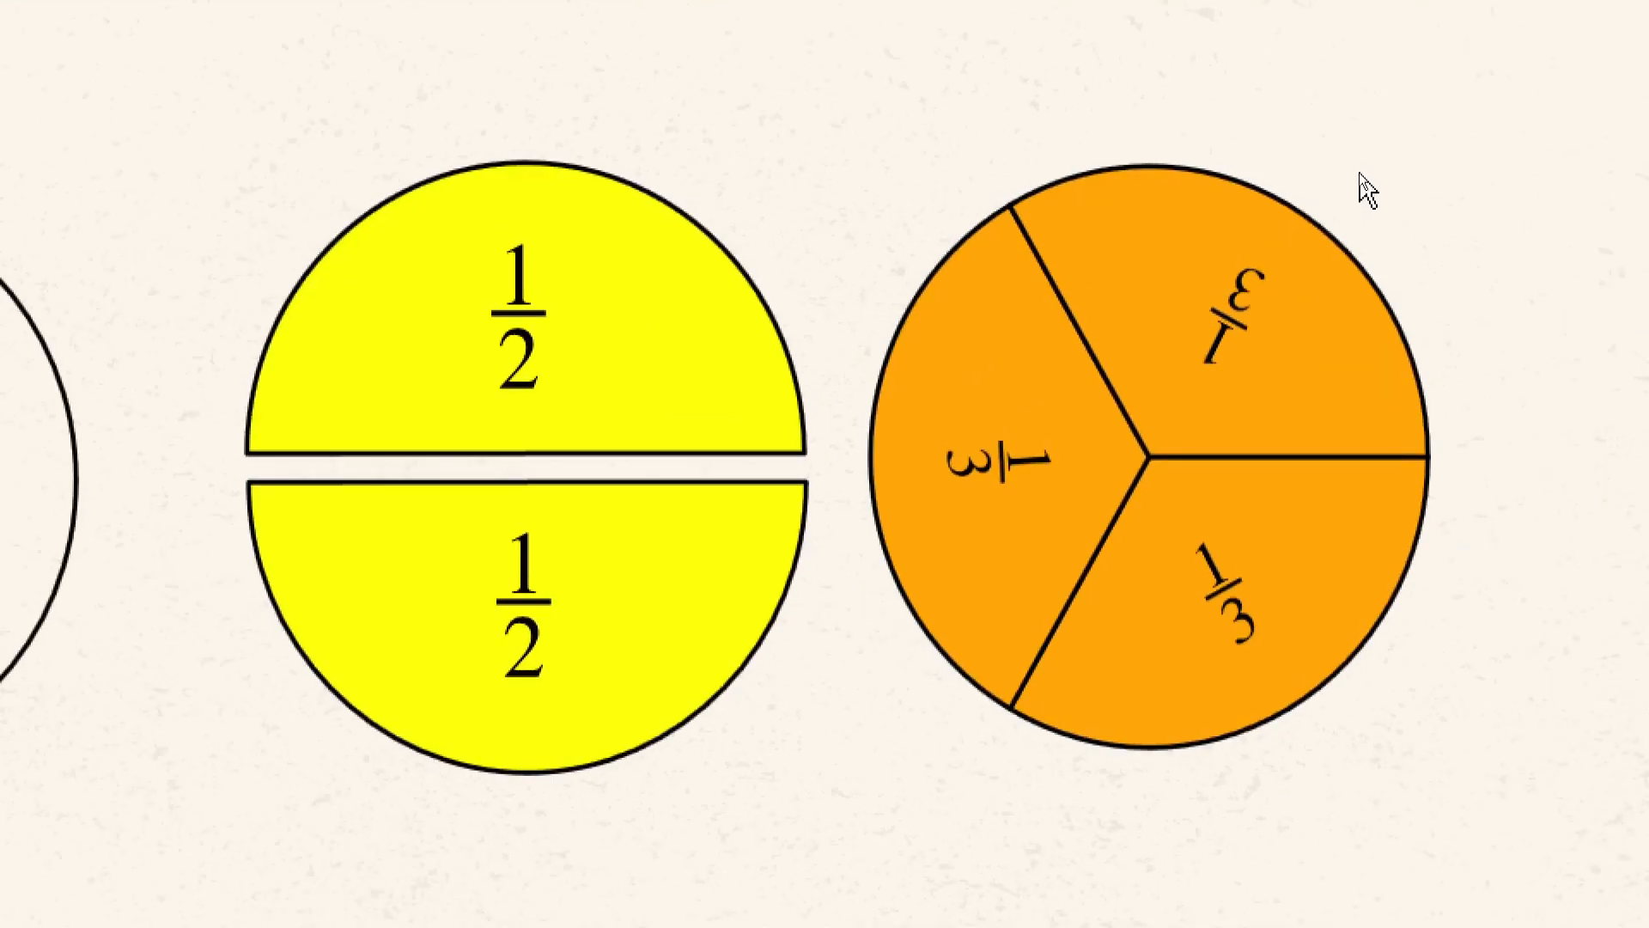
Group each of the three orange segments with its own 1/3 label
{"action": "left_click", "coordinate": [1265, 307]}
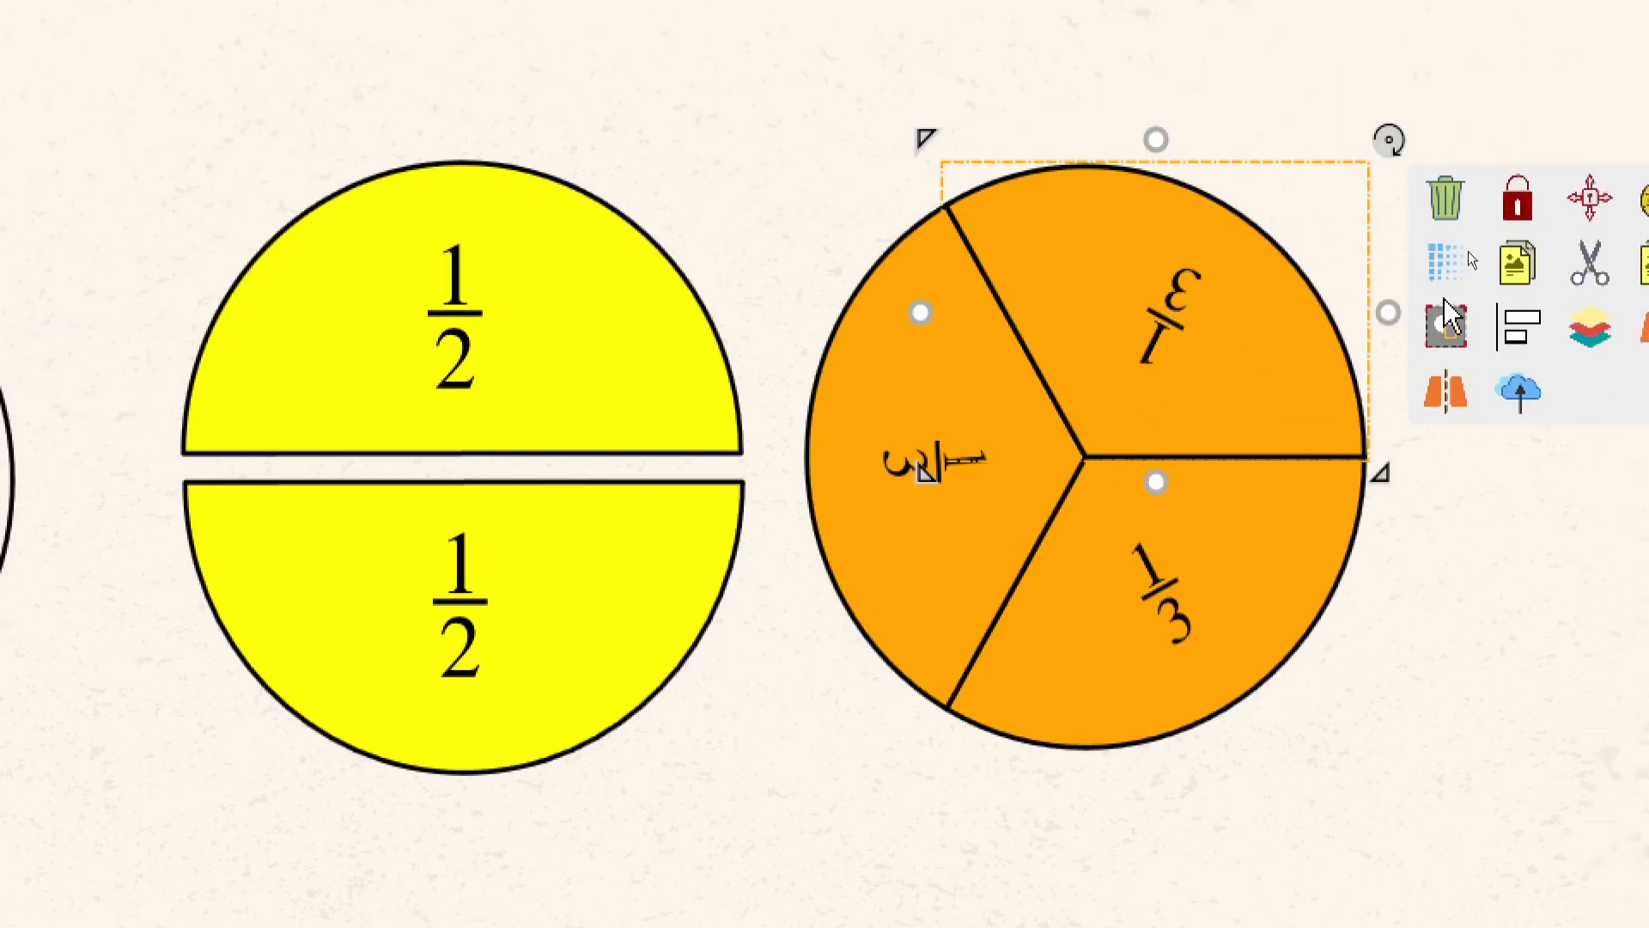
{"action": "left_click", "coordinate": [1296, 817]}
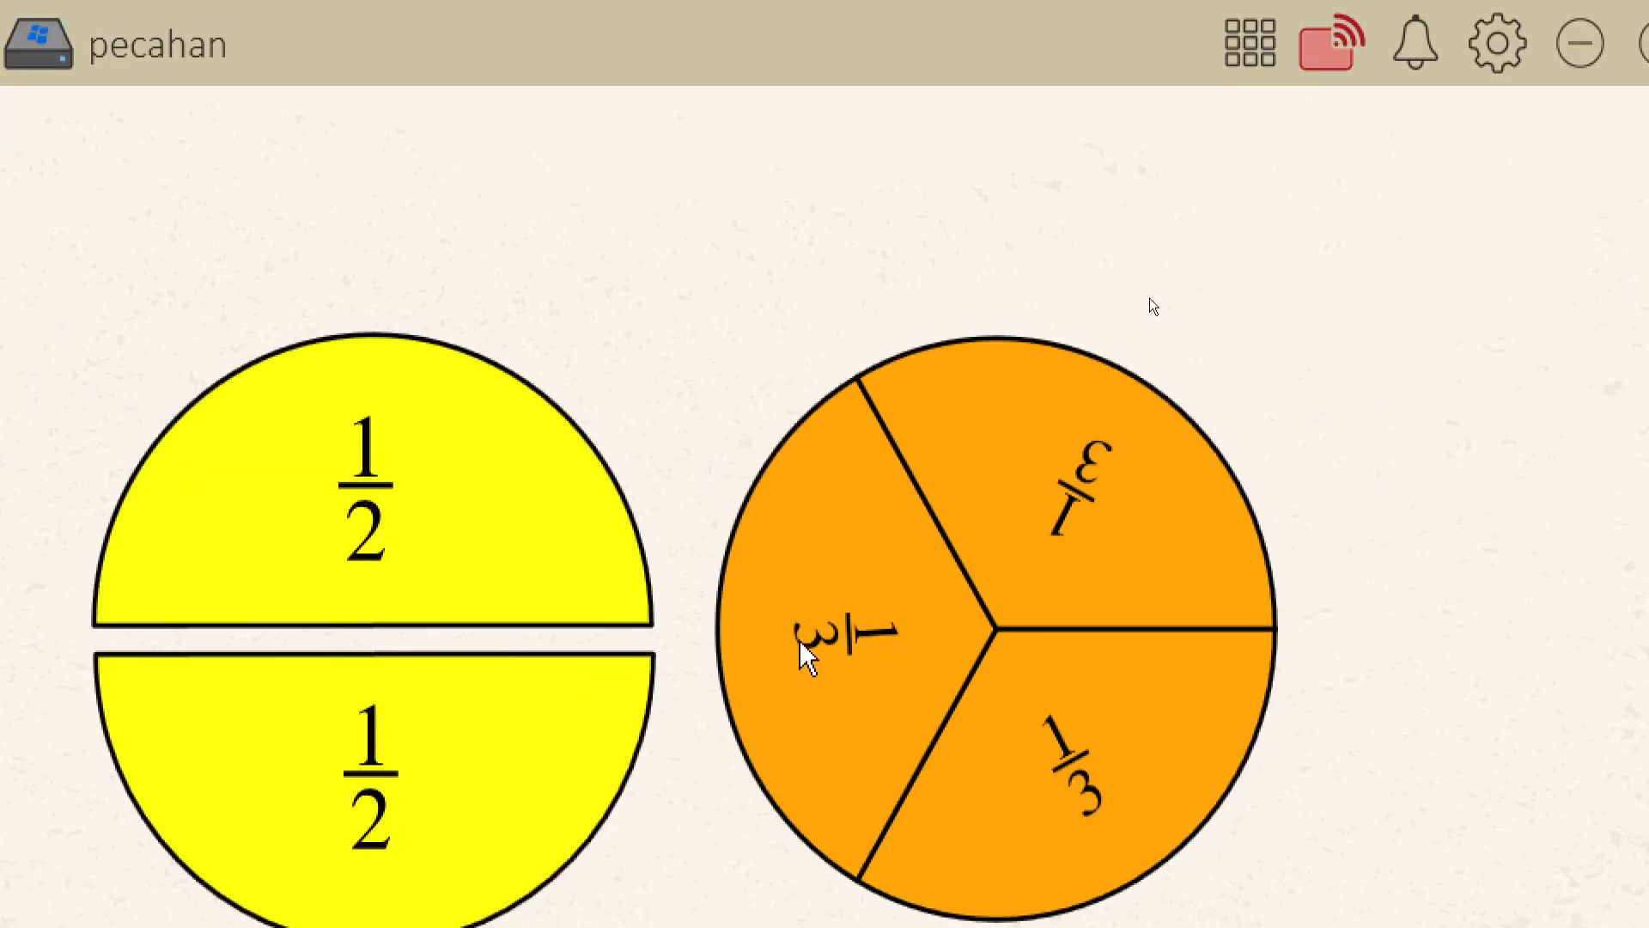
{"action": "left_click", "coordinate": [894, 740]}
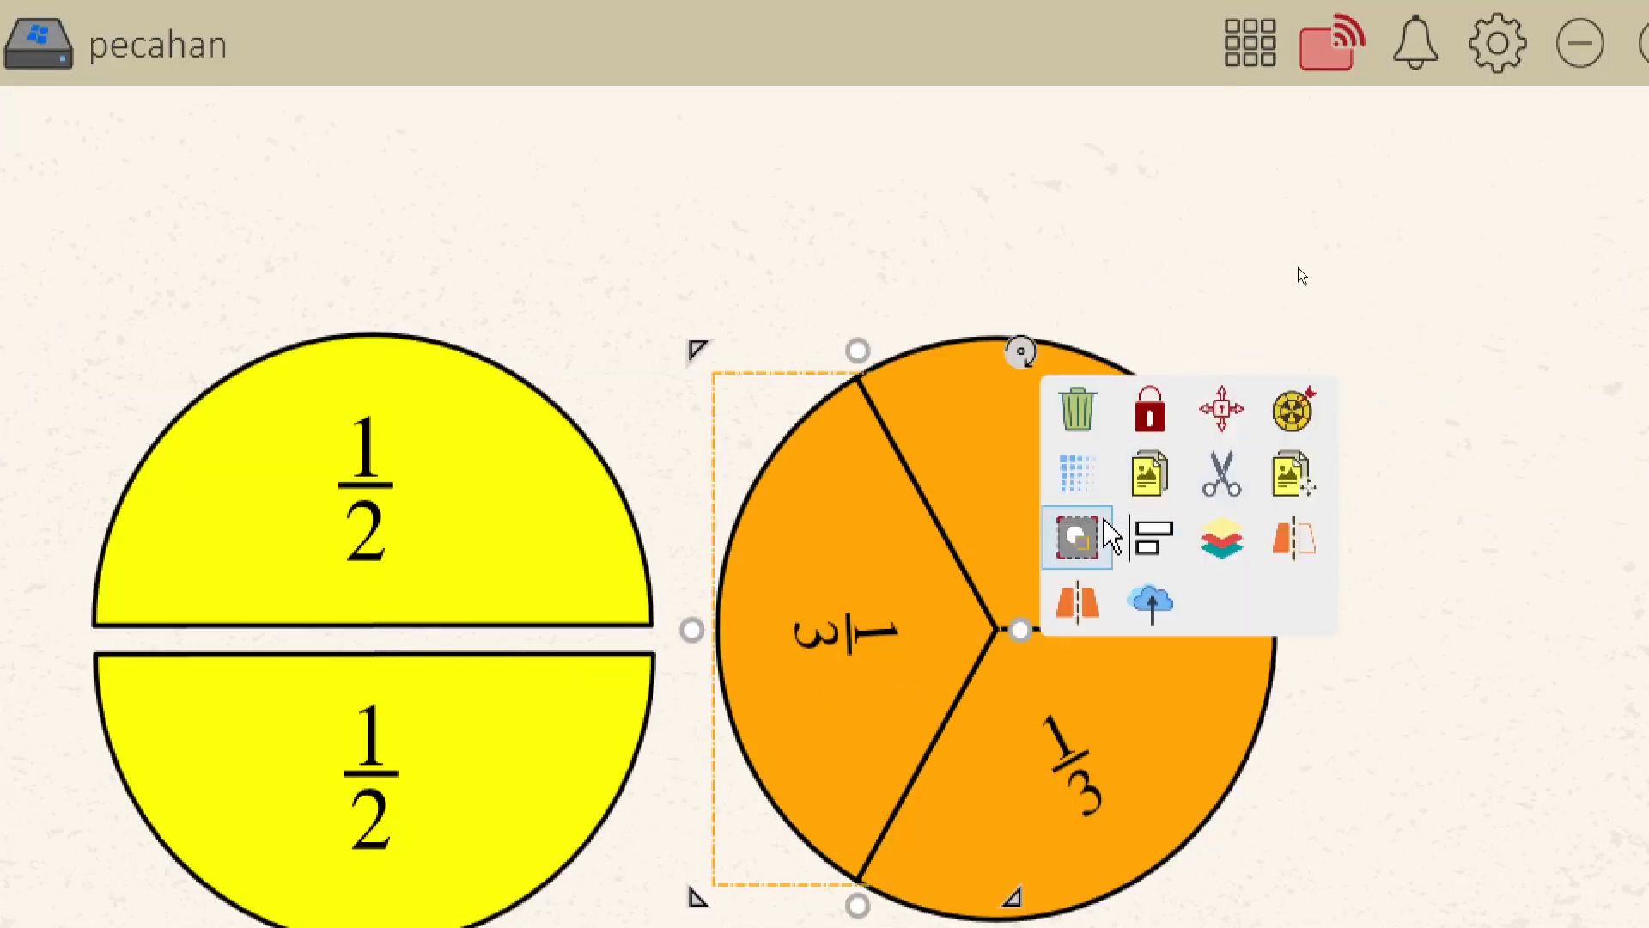
{"action": "left_click", "coordinate": [1081, 537]}
{"action": "left_click", "coordinate": [1099, 783]}
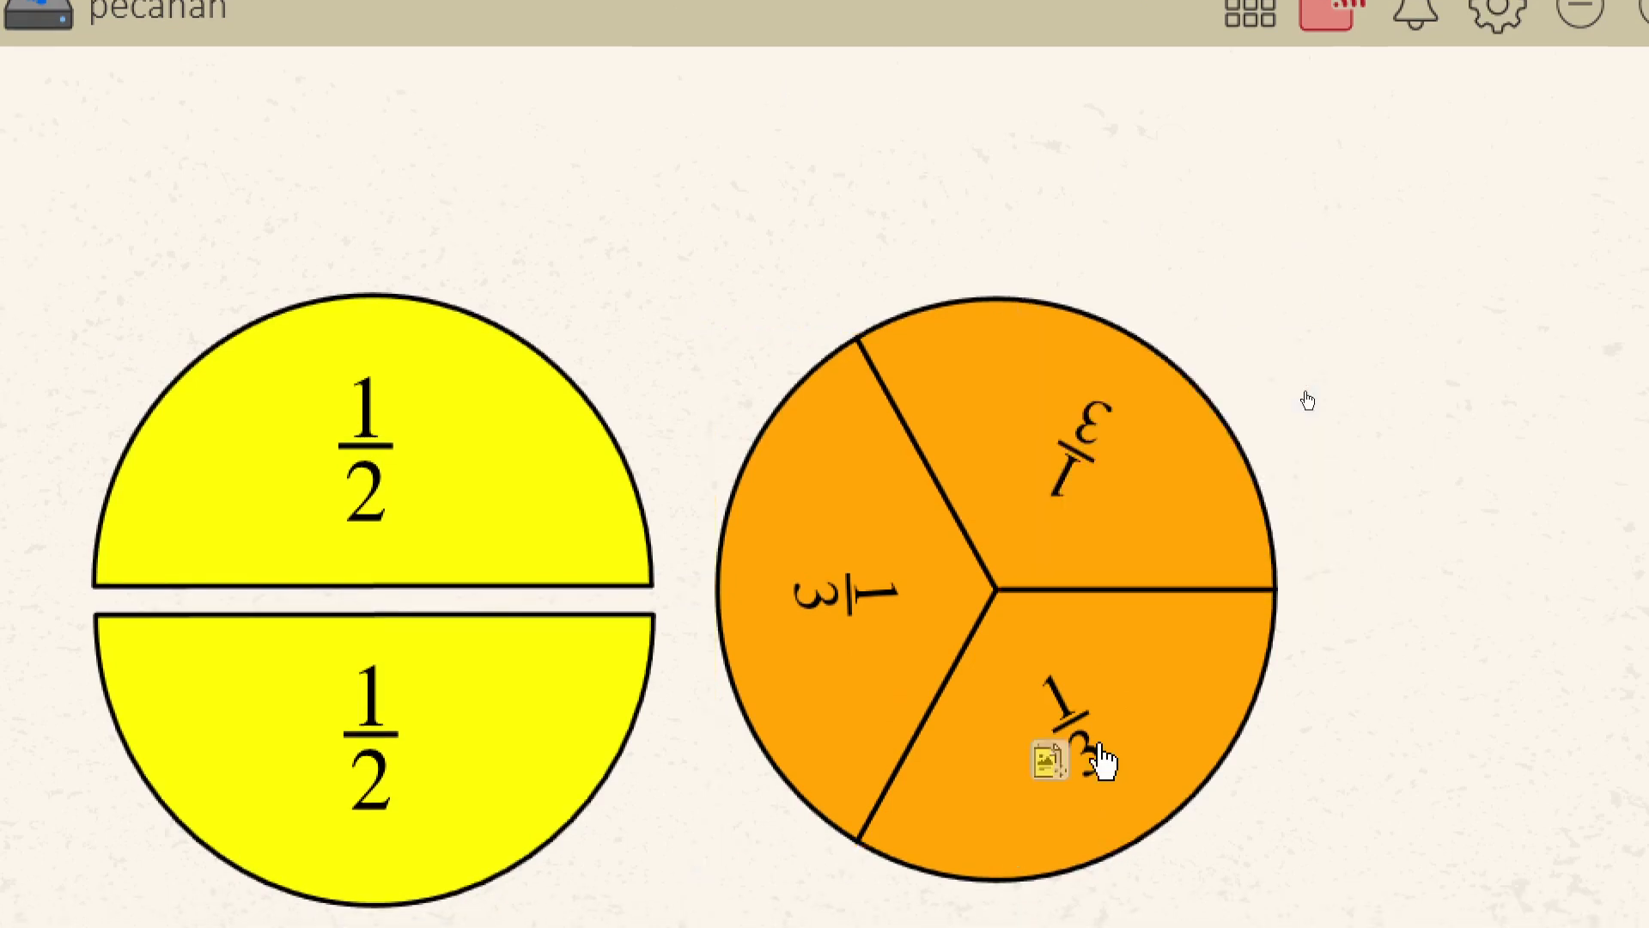
{"action": "left_click", "coordinate": [1049, 764]}
{"action": "left_click_drag", "start_coordinate": [1146, 901], "coordinate": [1104, 817]}
{"action": "left_click_drag", "start_coordinate": [1107, 715], "coordinate": [1030, 498]}
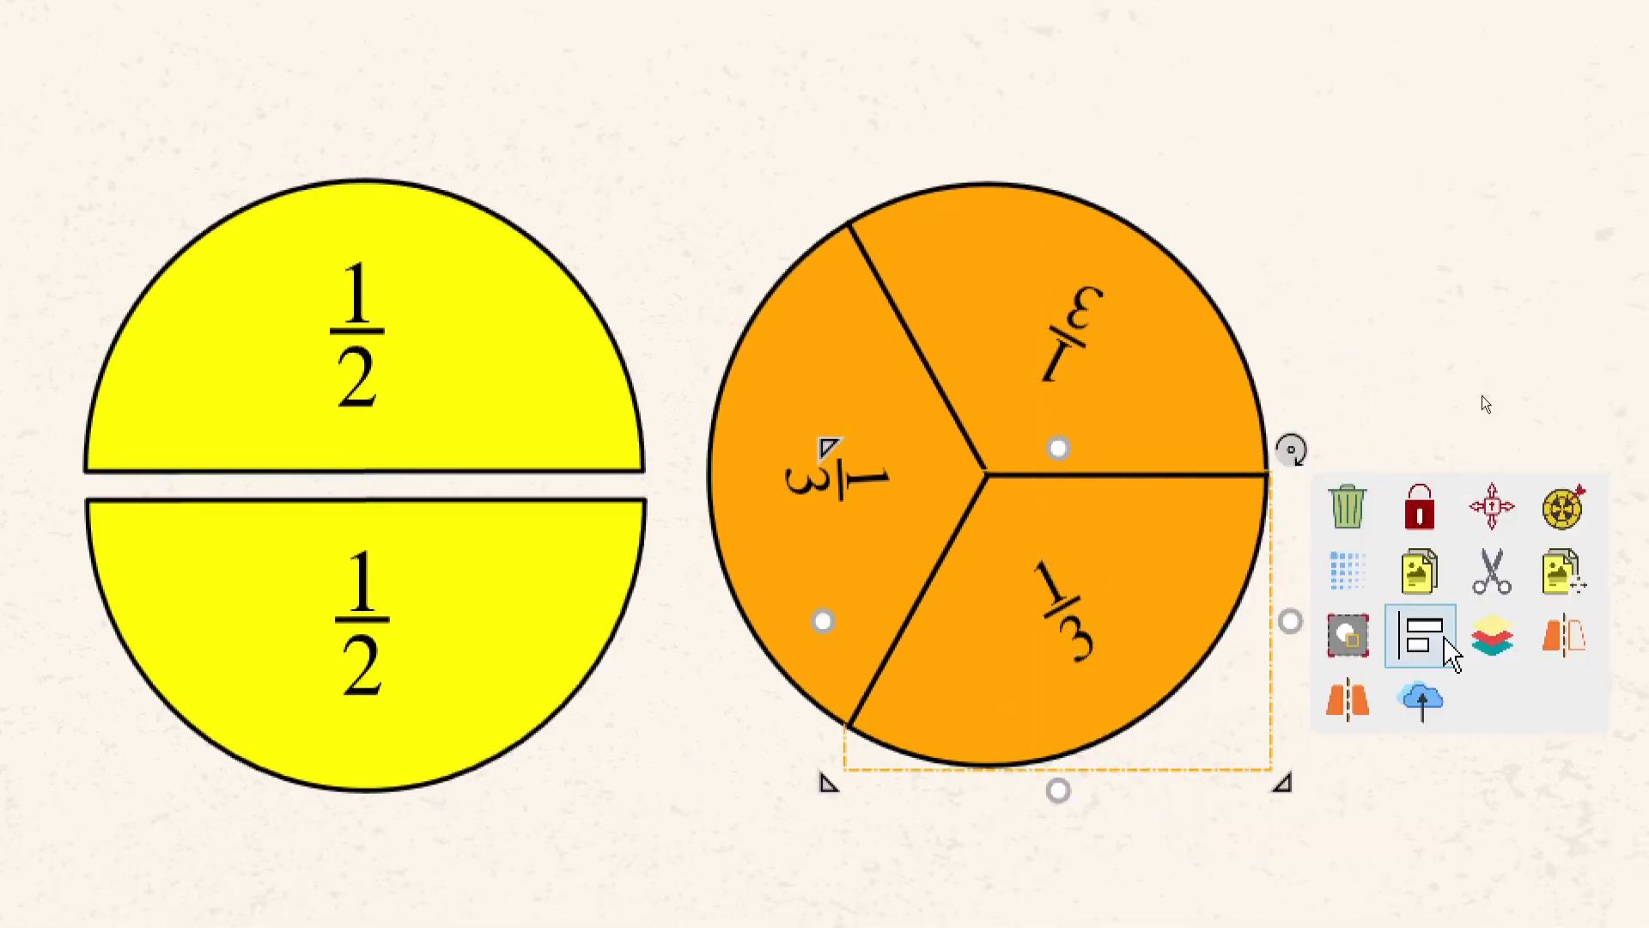
{"action": "left_click", "coordinate": [1347, 638]}
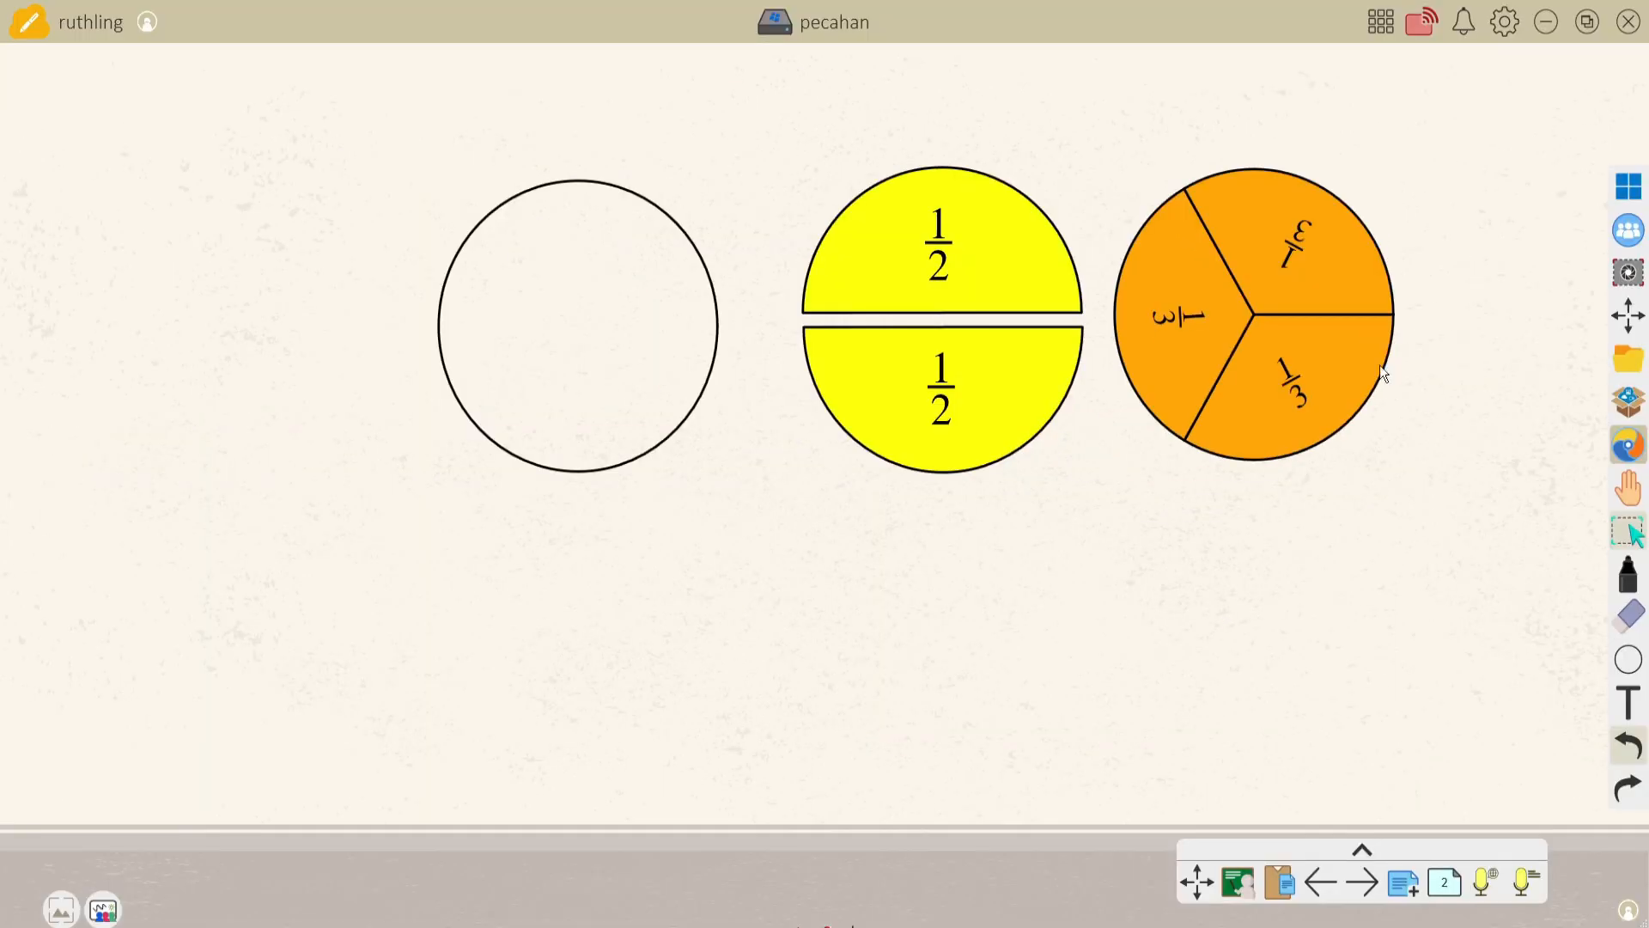
Move the three orange thirds slightly apart and place a copy of the blank circle beneath the original
{"action": "left_click_drag", "start_coordinate": [1355, 369], "coordinate": [1368, 378]}
{"action": "left_click_drag", "start_coordinate": [1352, 275], "coordinate": [1366, 269]}
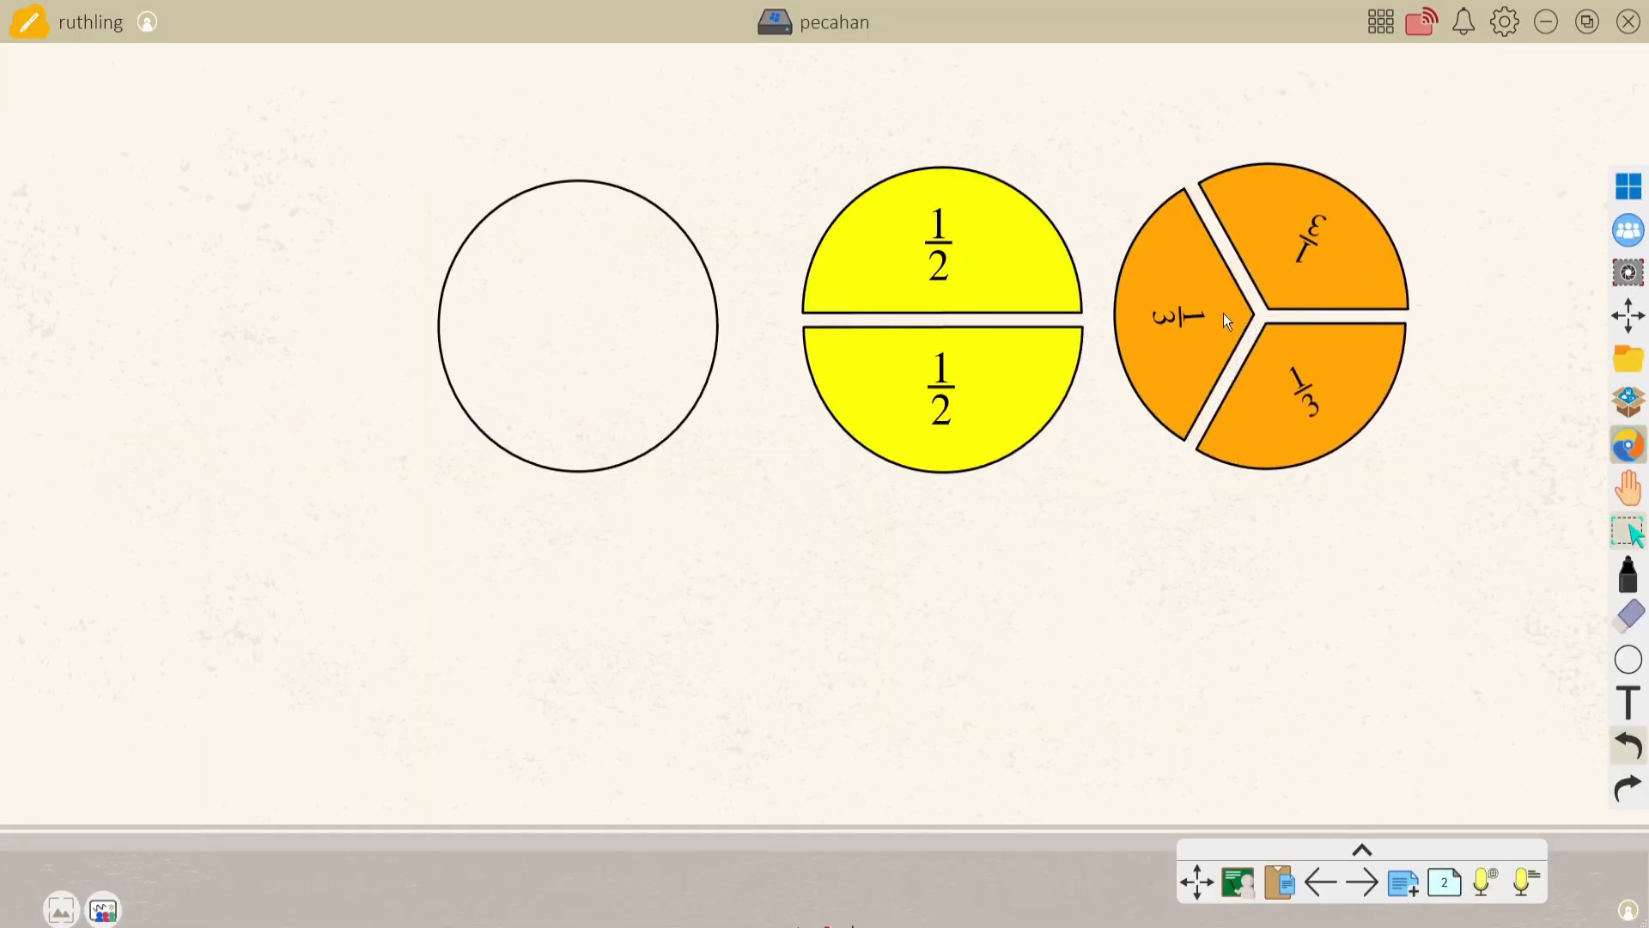
{"action": "left_click_drag", "start_coordinate": [1224, 315], "coordinate": [1220, 316]}
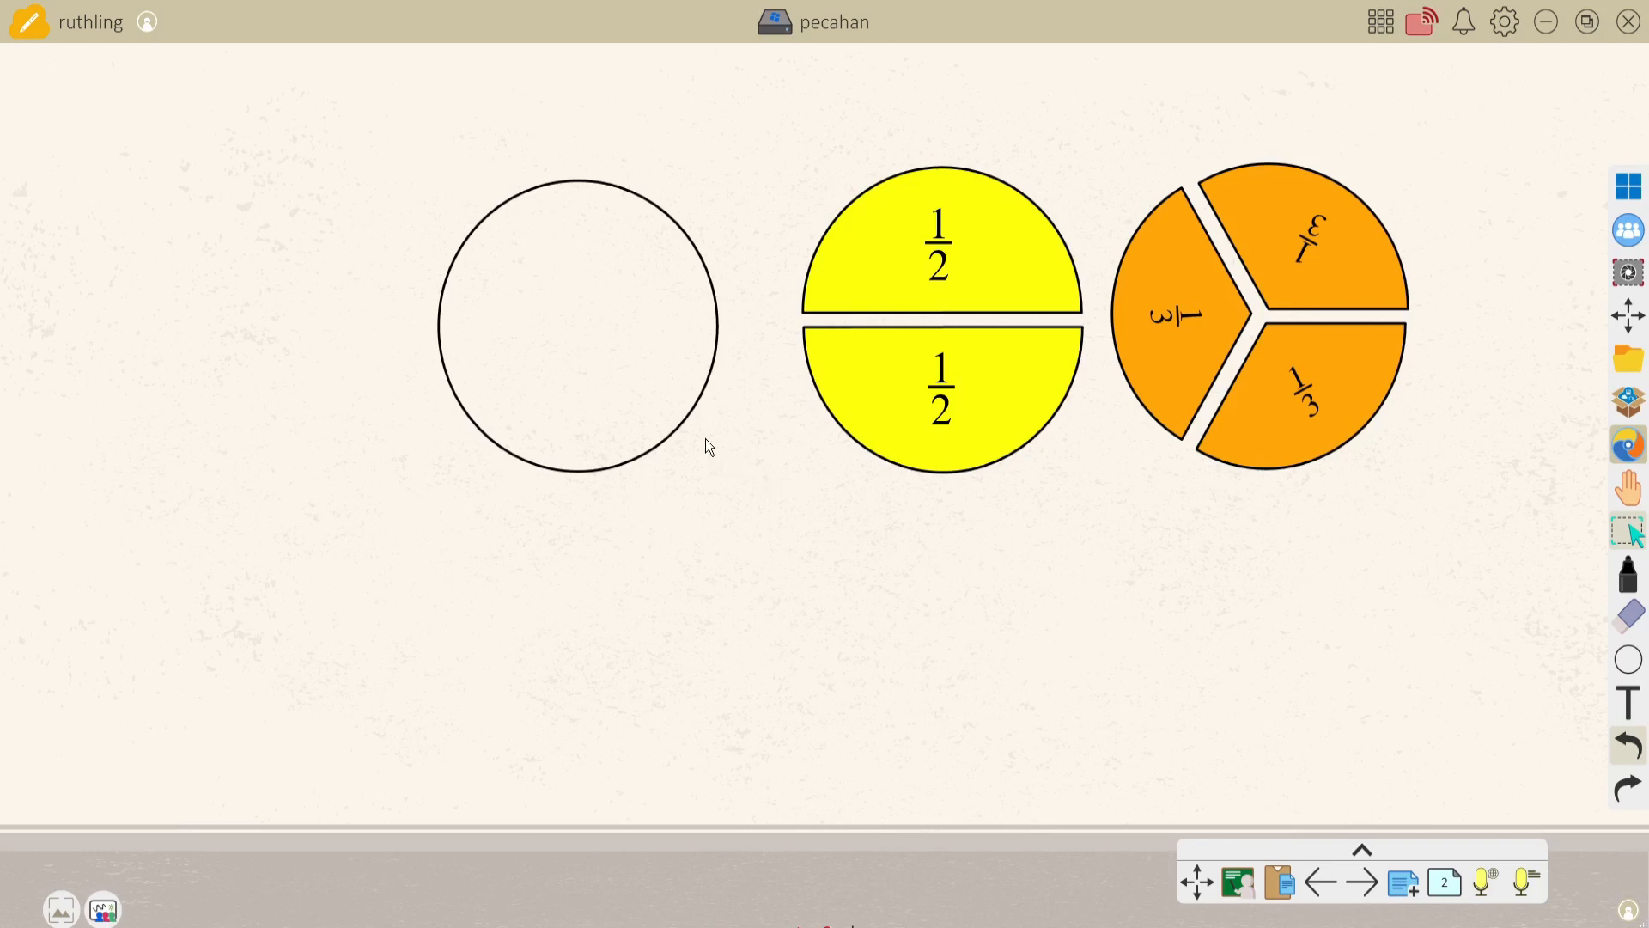
{"action": "left_click_drag", "start_coordinate": [637, 382], "coordinate": [604, 692]}
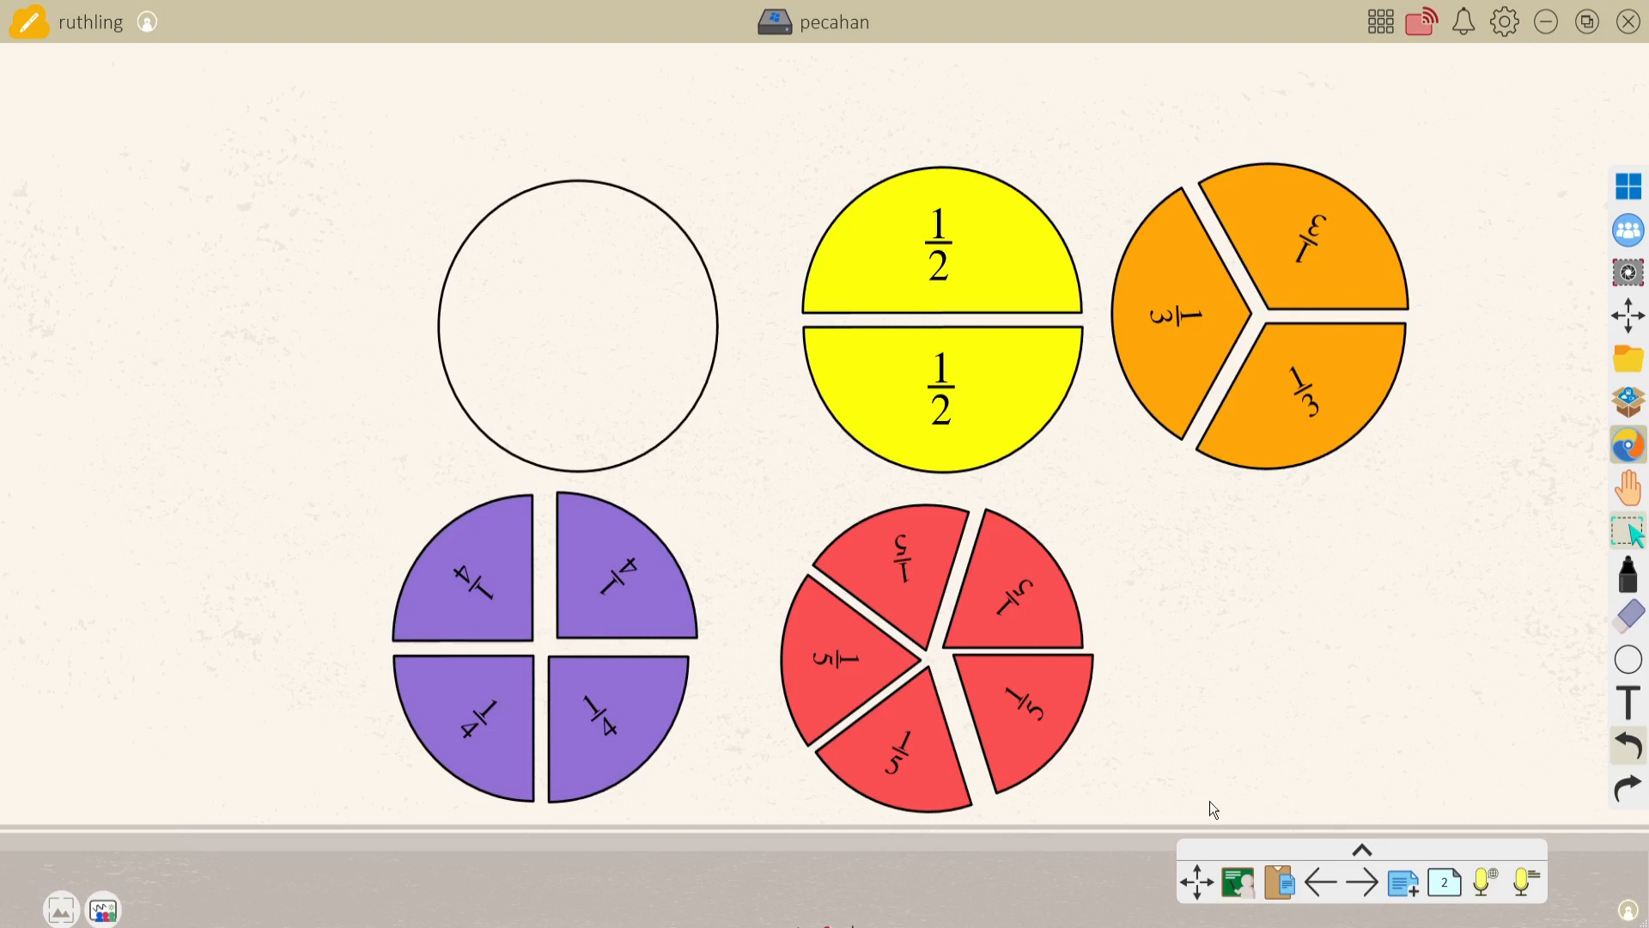
Go to the blank page 3 and draw a long, narrow horizontal rectangle near the top of the canvas
{"action": "left_click", "coordinate": [1354, 883]}
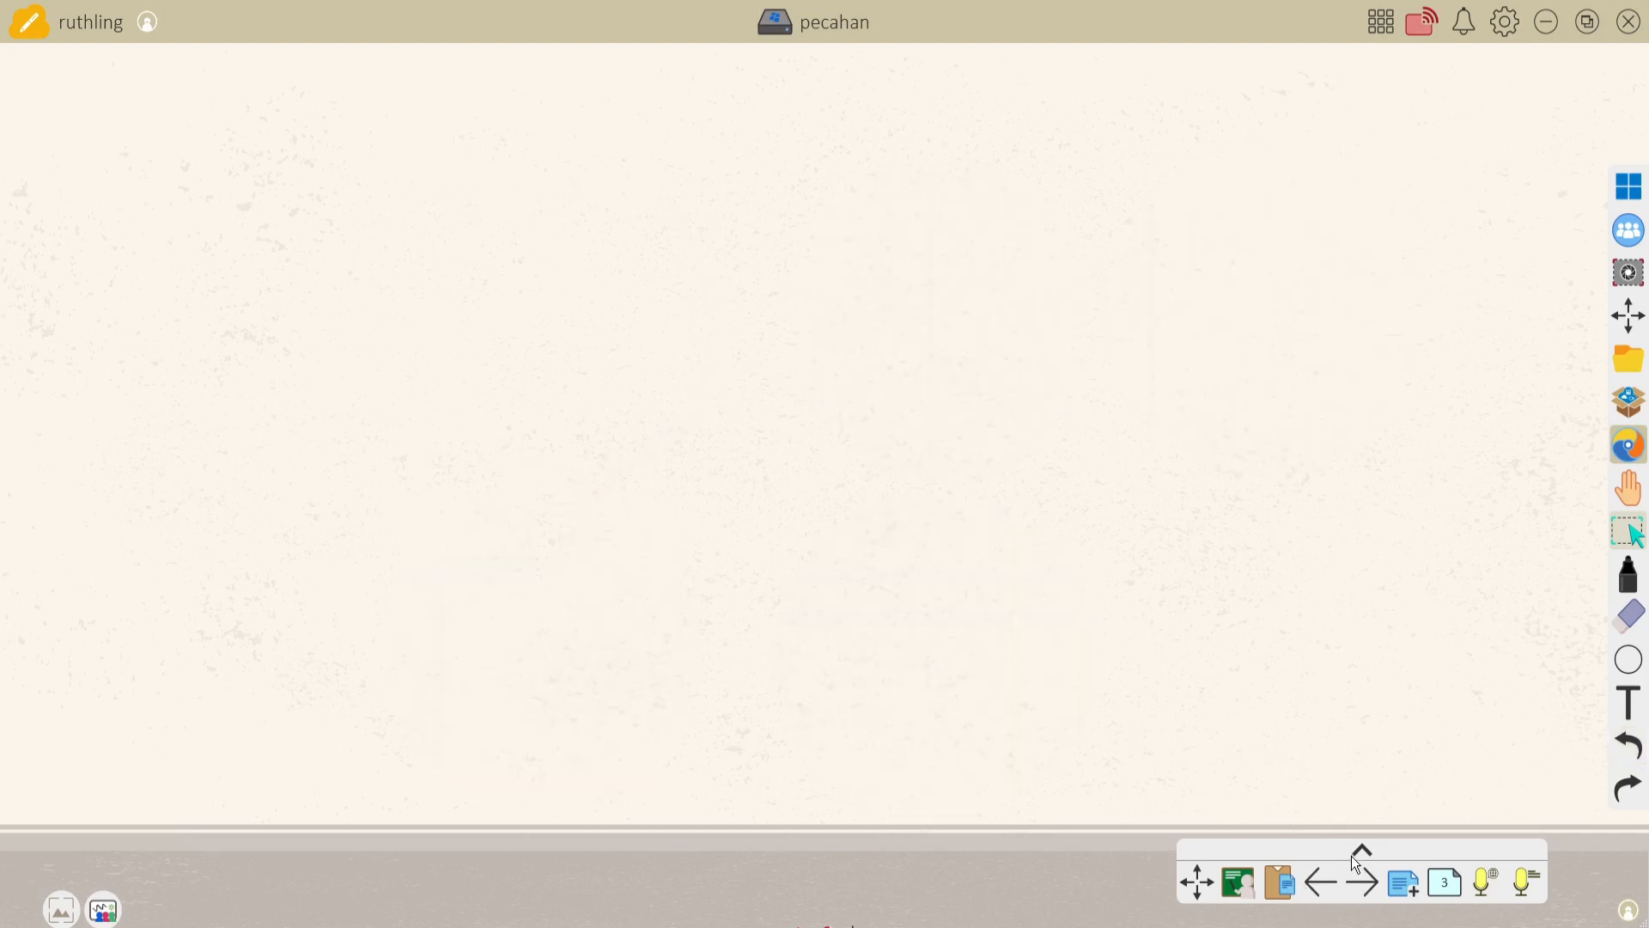
{"action": "left_click", "coordinate": [1638, 664]}
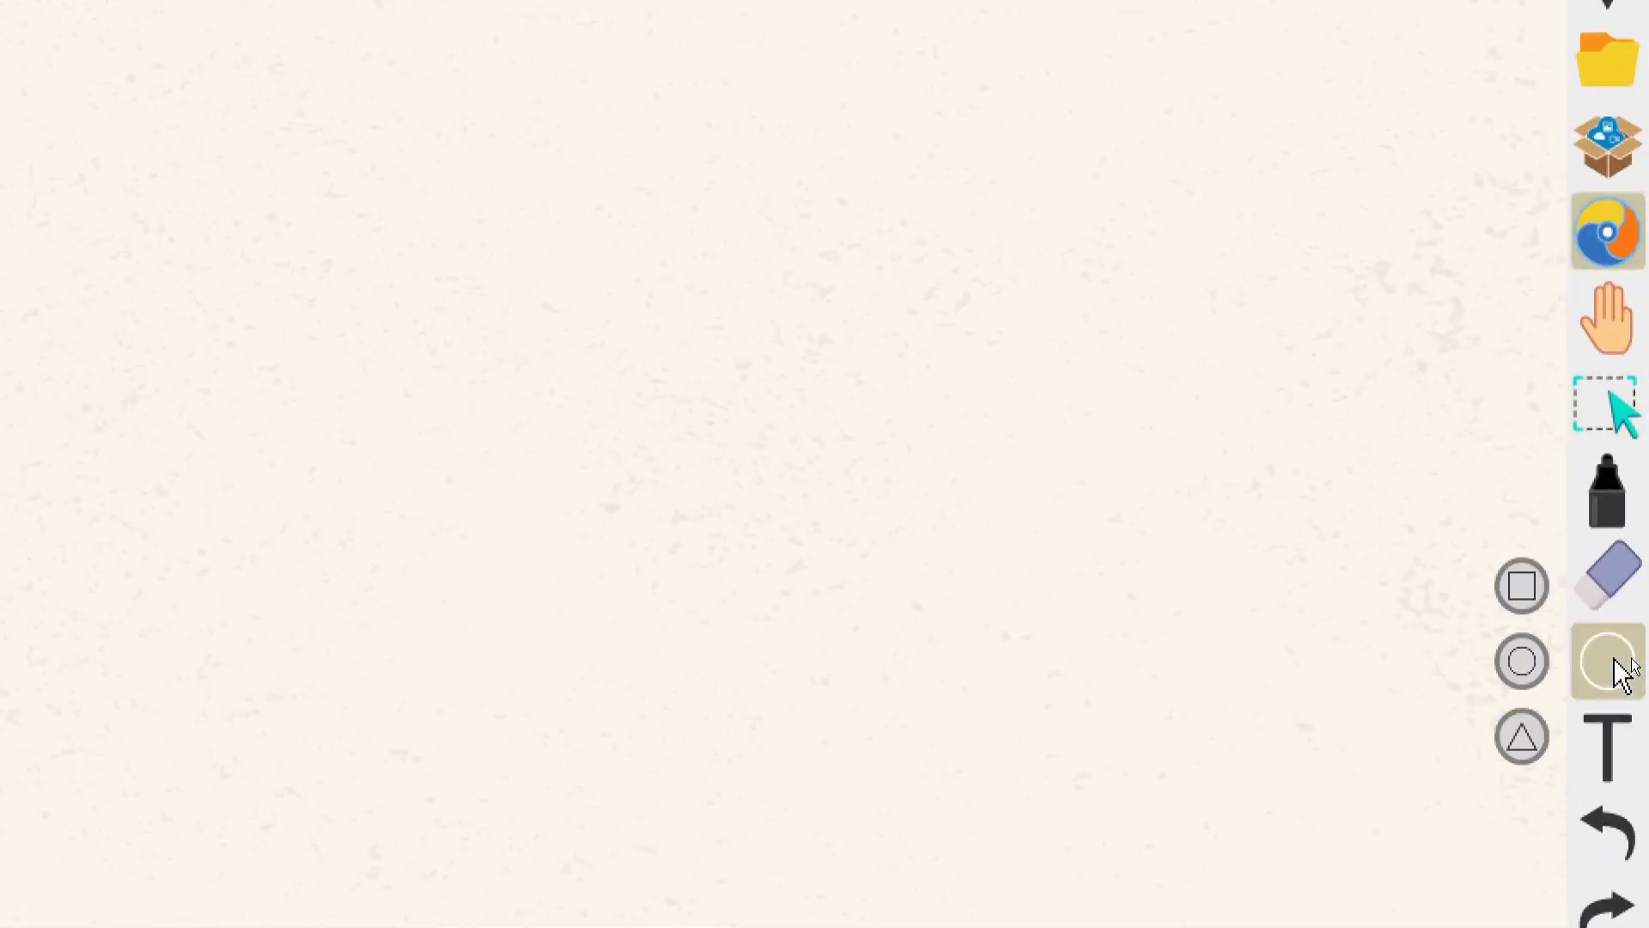
{"action": "left_click", "coordinate": [1523, 591]}
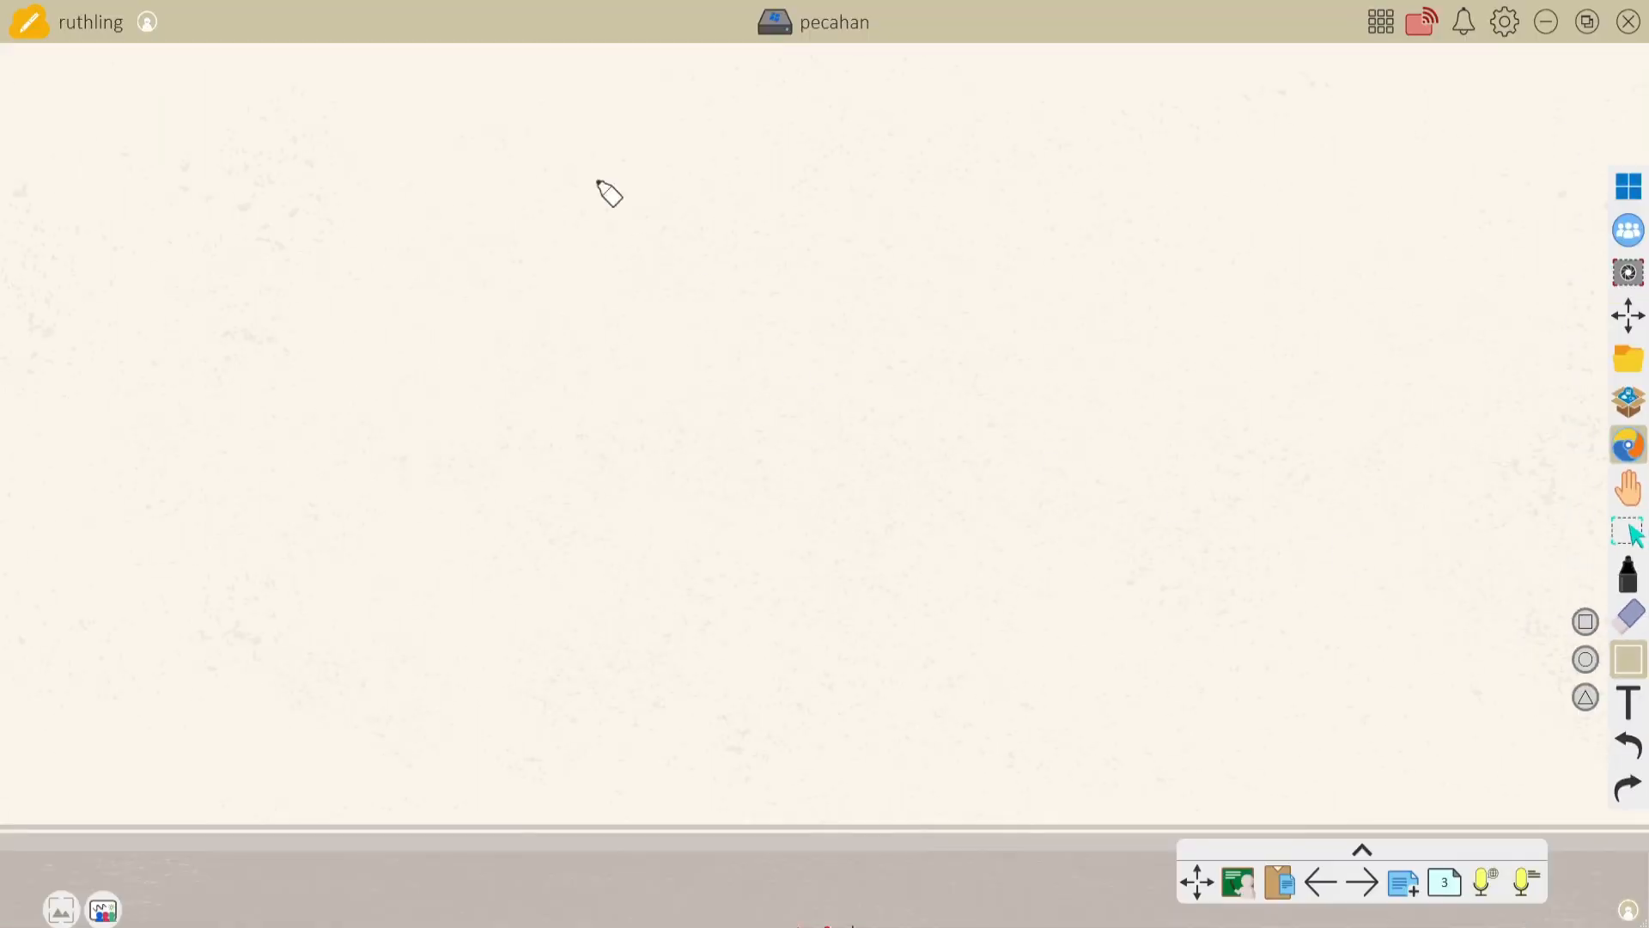
{"action": "left_click_drag", "start_coordinate": [559, 126], "coordinate": [1041, 199]}
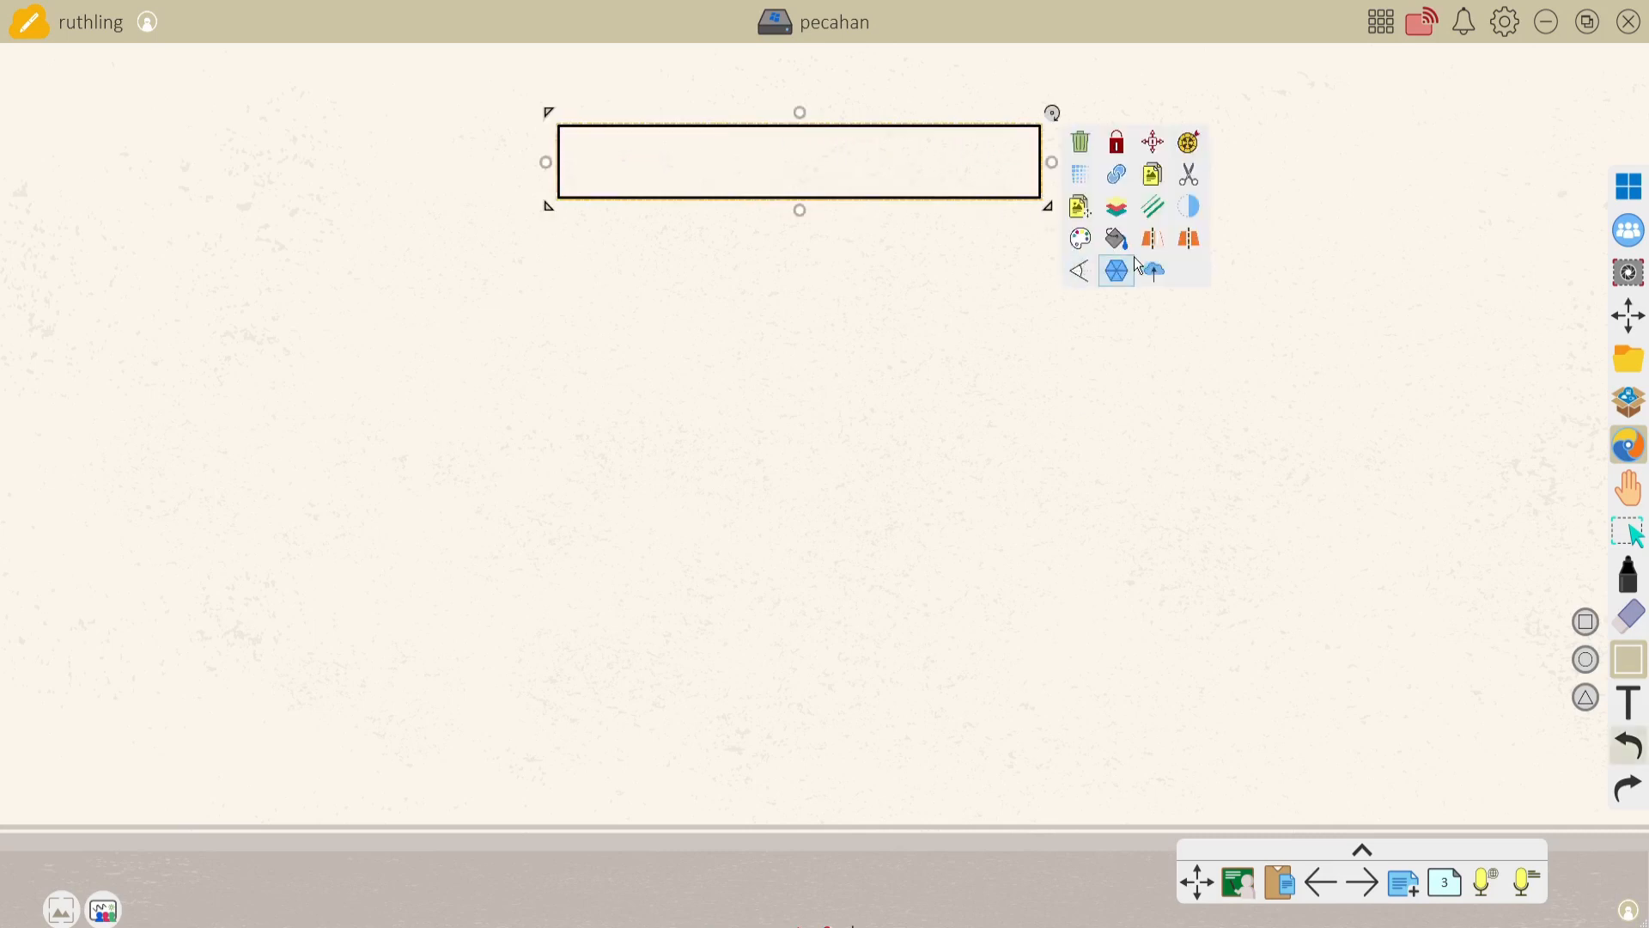
Fill the rectangle with magenta (#FFFF00FF)
{"action": "left_click", "coordinate": [1116, 240]}
{"action": "left_click", "coordinate": [827, 616]}
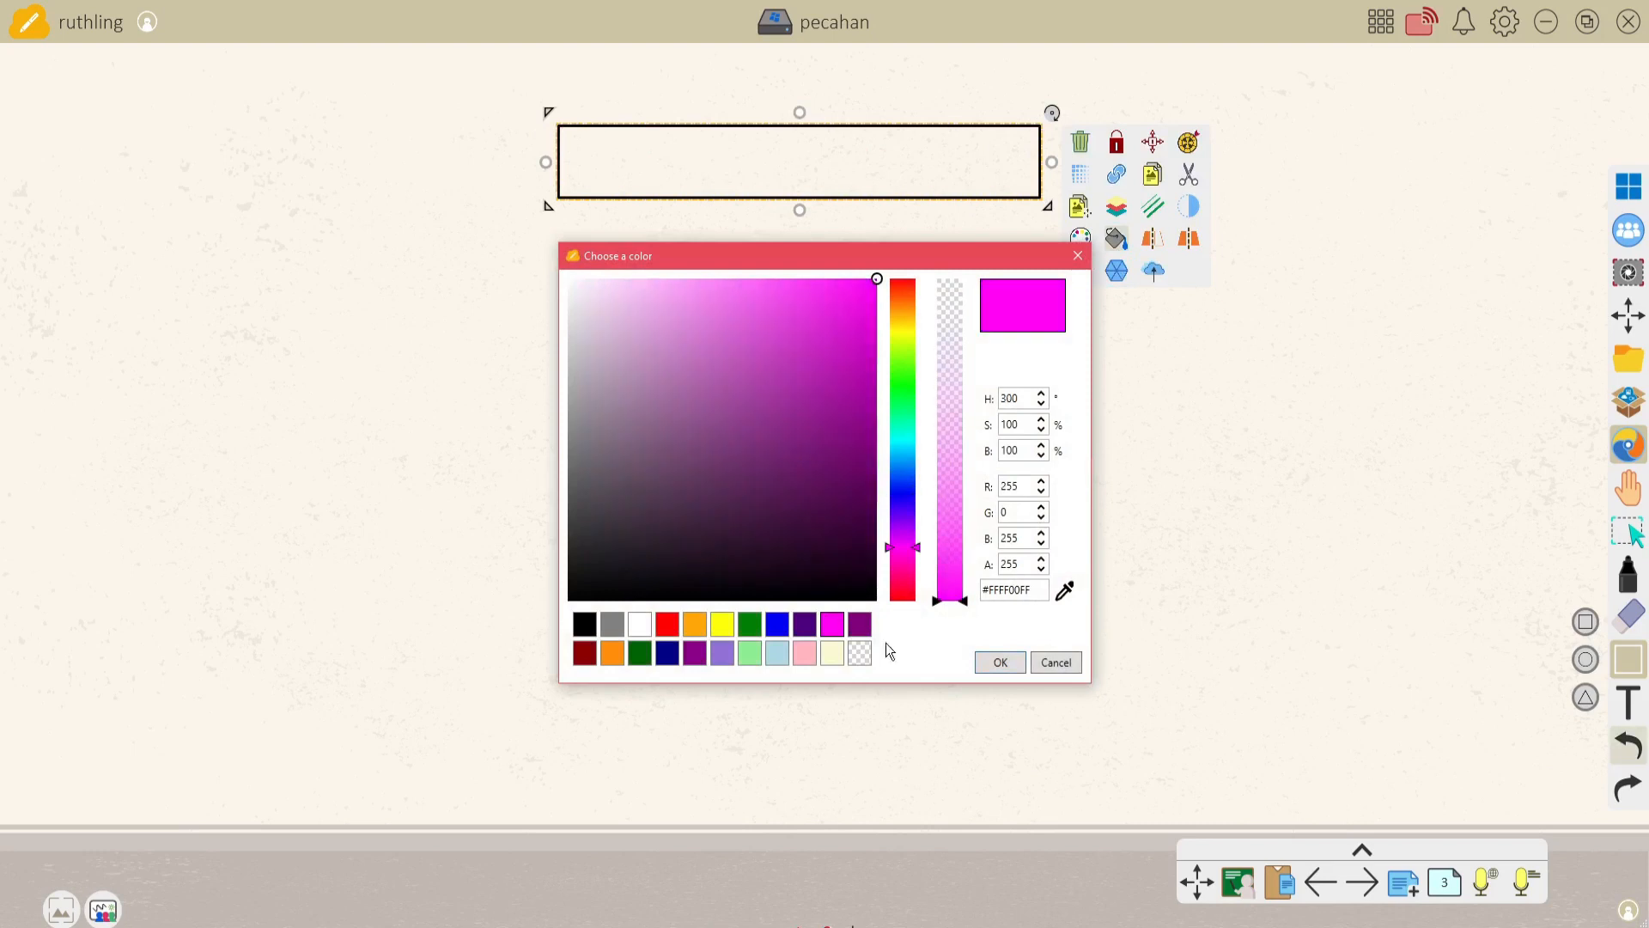
{"action": "left_click", "coordinate": [1002, 666]}
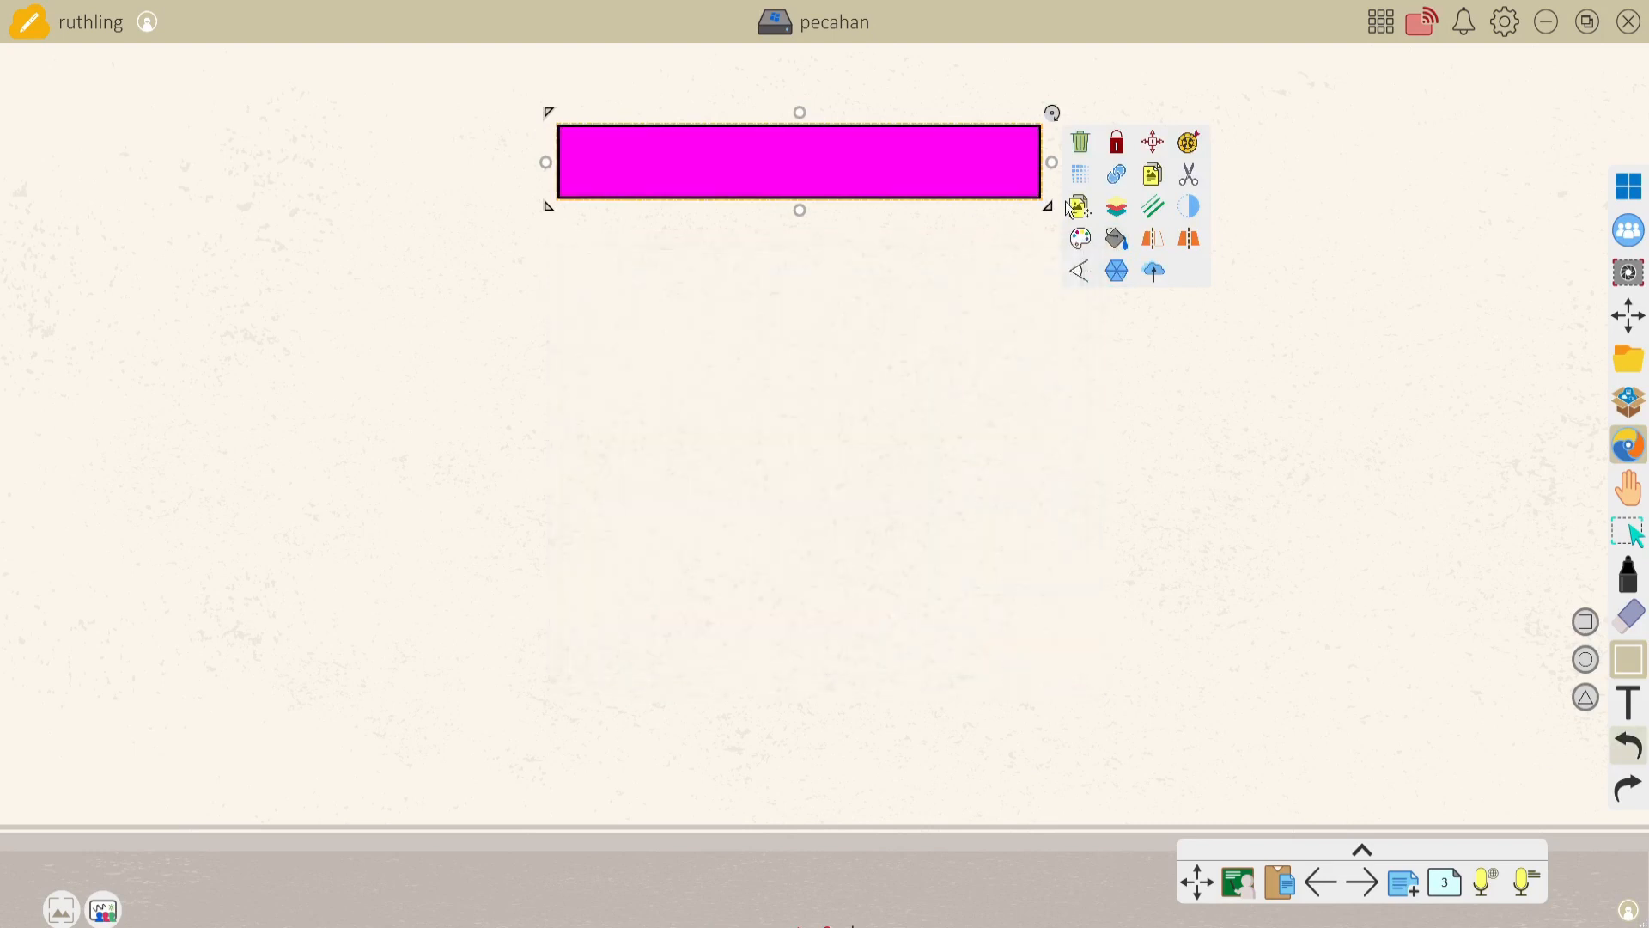
Add the text 1 in the middle of the magenta rectangle and make it bold
{"action": "left_click", "coordinate": [1628, 704]}
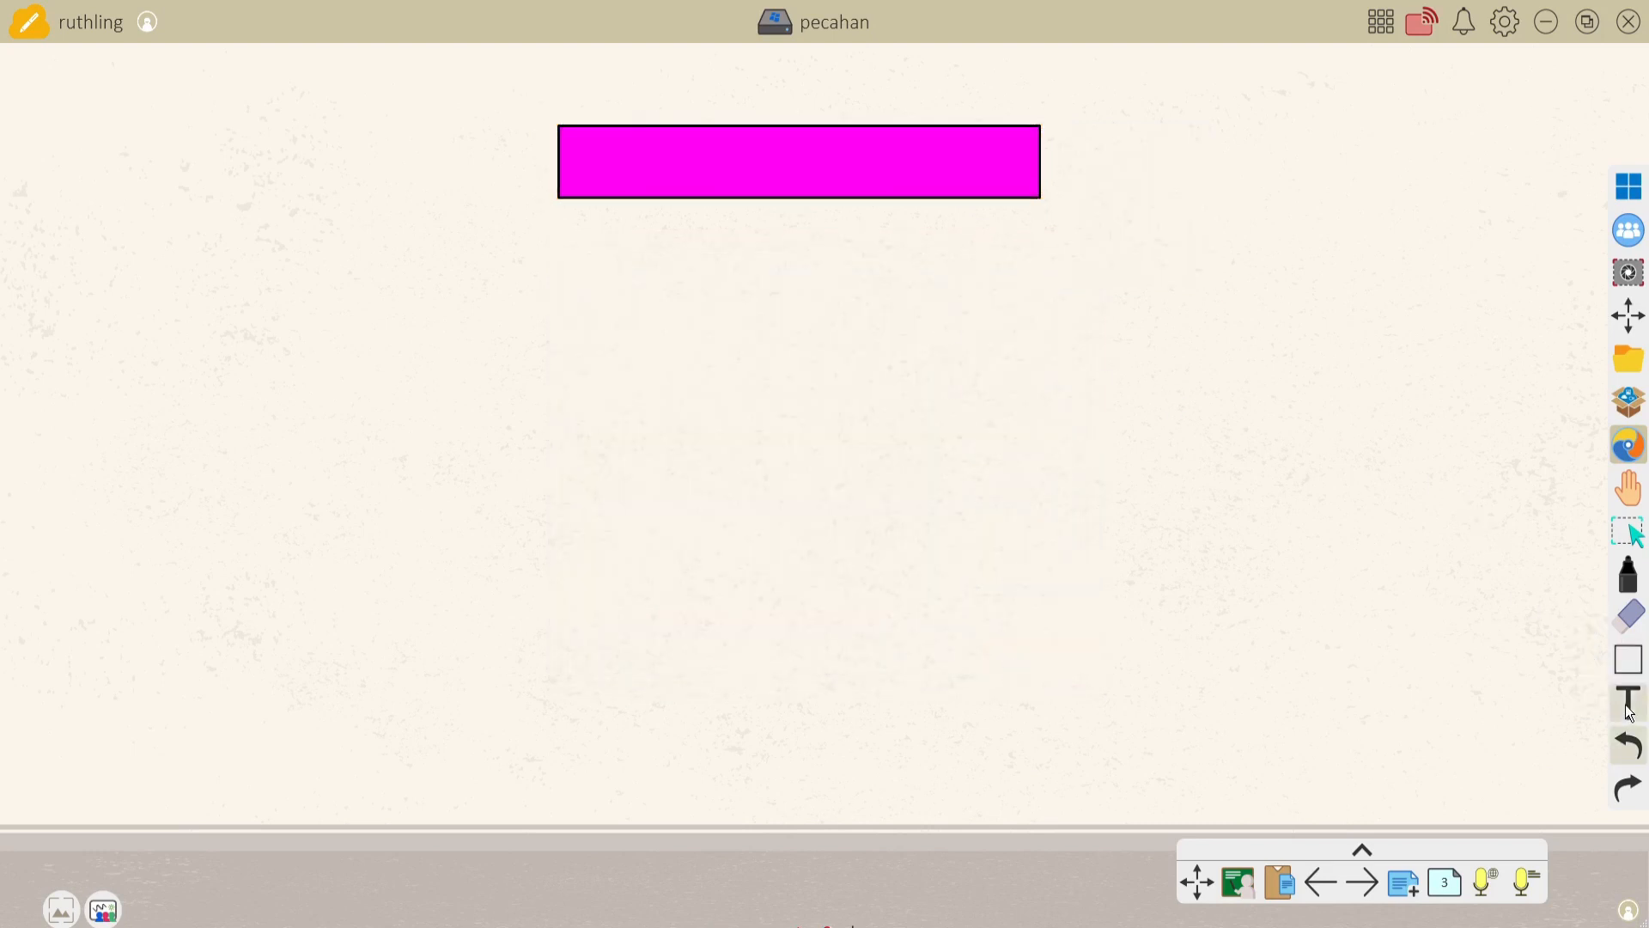
{"action": "left_click", "coordinate": [799, 159]}
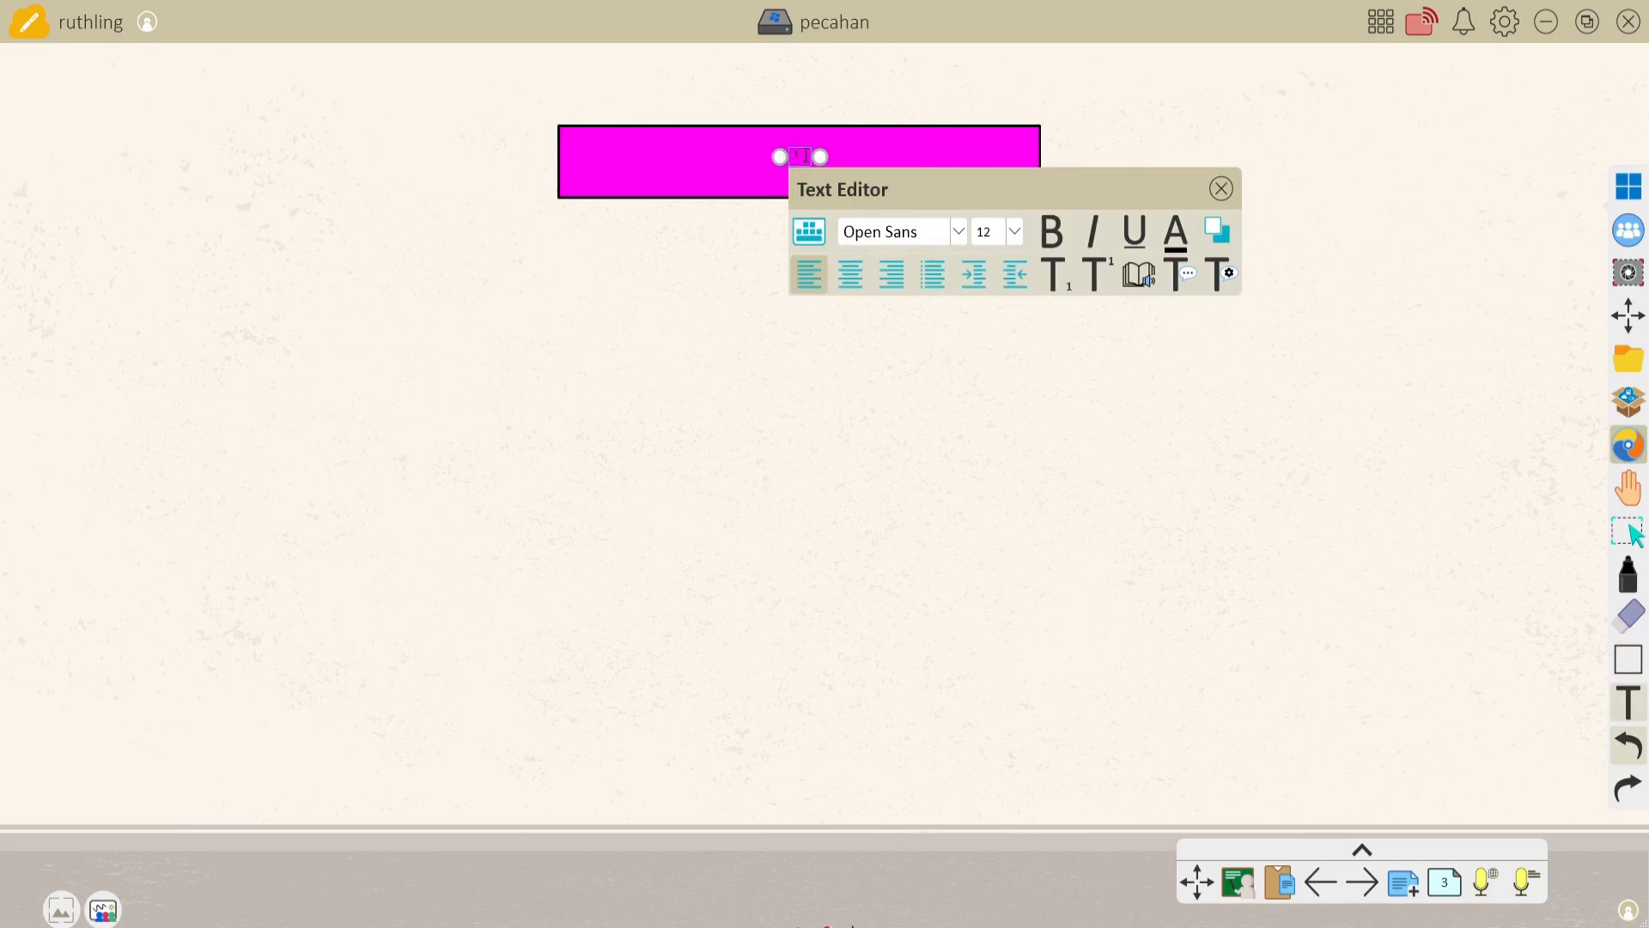
{"action": "left_click", "coordinate": [1053, 235]}
{"action": "left_click", "coordinate": [964, 345]}
{"action": "left_click", "coordinate": [800, 159]}
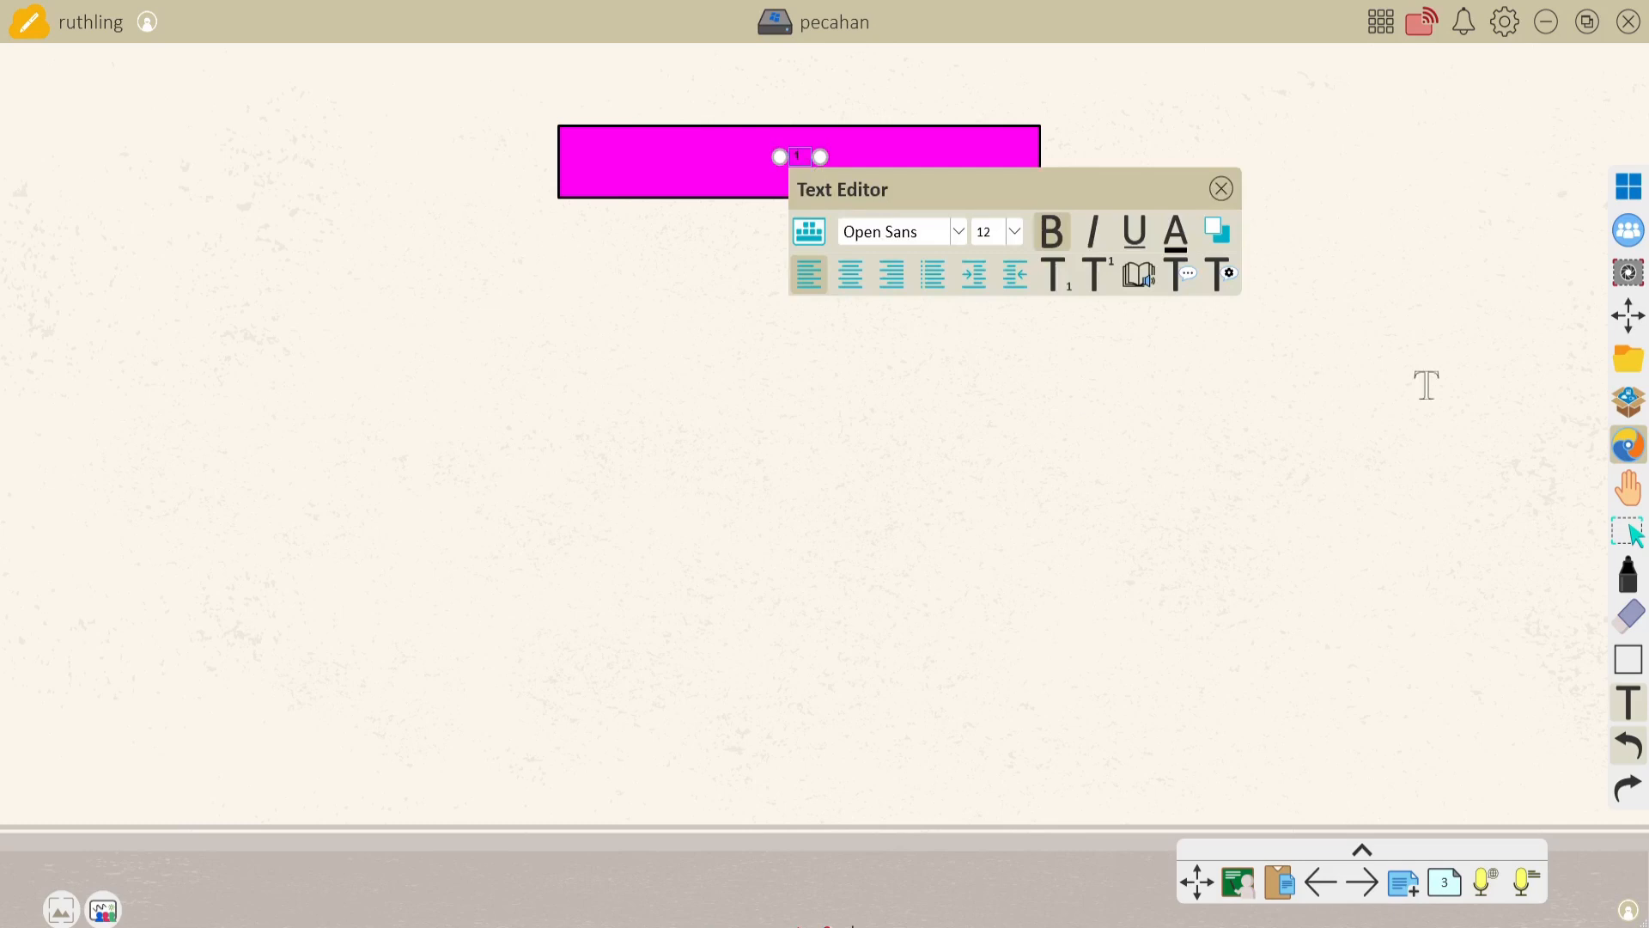
Enlarge the text 1 and centre it in the magenta rectangle
{"action": "left_click", "coordinate": [1626, 531]}
{"action": "left_click", "coordinate": [792, 153]}
{"action": "mouse_move", "coordinate": [815, 175]}
{"action": "left_mouse_down"}
{"action": "mouse_move", "coordinate": [858, 225]}
{"action": "mouse_move", "coordinate": [802, 163]}
{"action": "left_mouse_up"}
{"action": "left_click", "coordinate": [792, 258]}
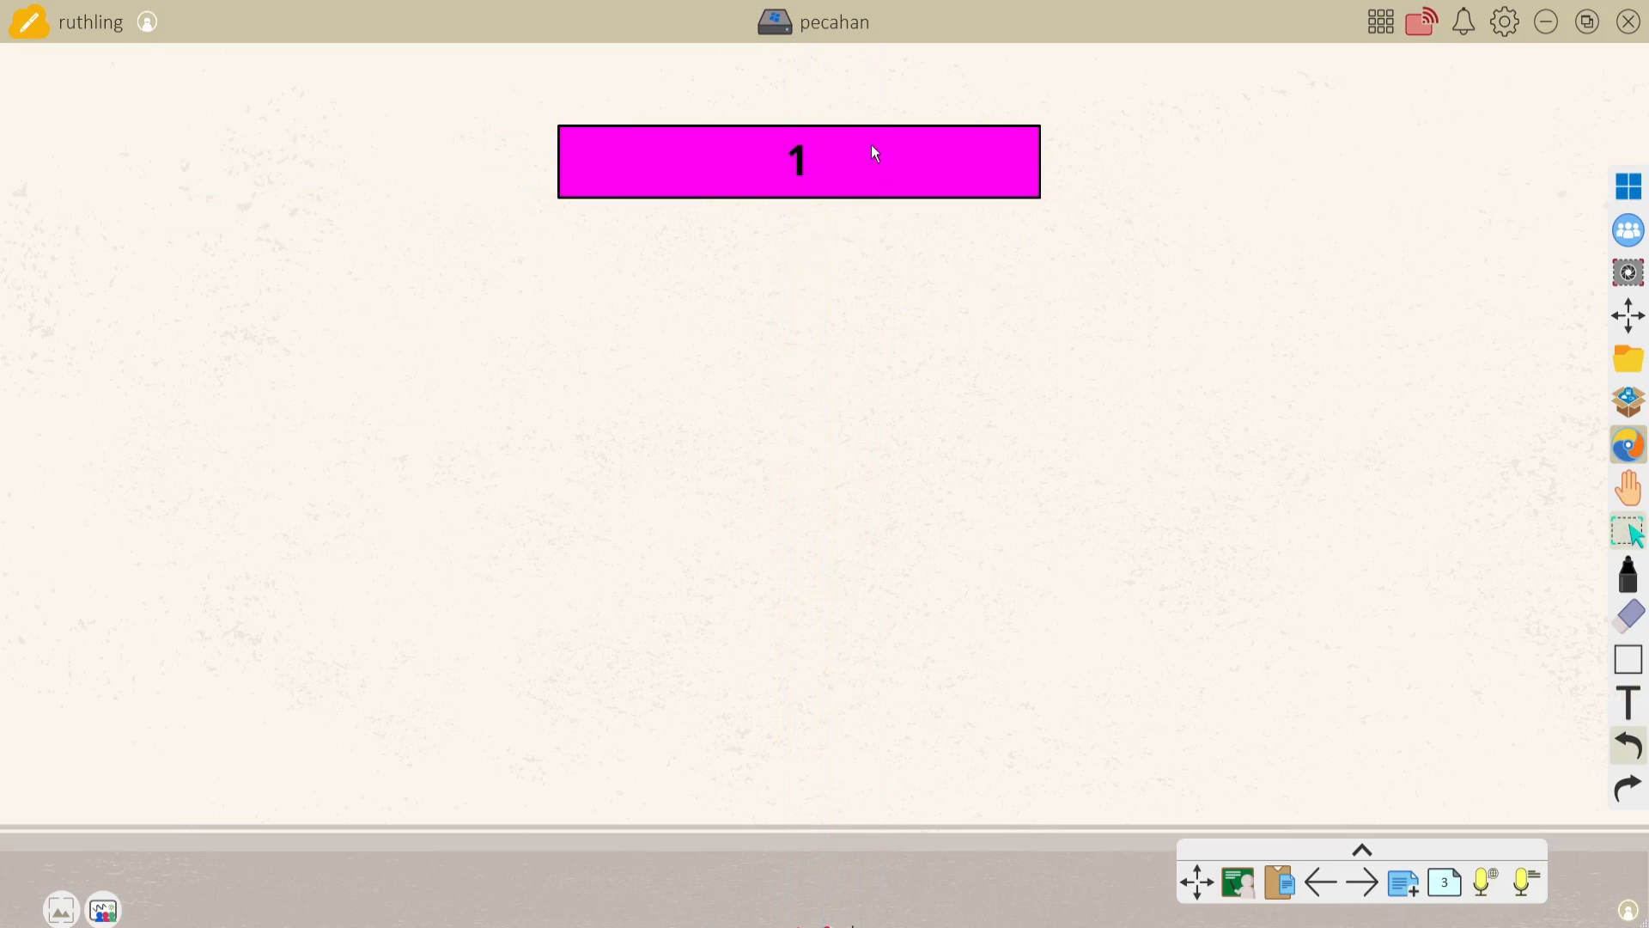
Clone the magenta rectangle and place the blank copy directly beneath the original
{"action": "left_click", "coordinate": [634, 171]}
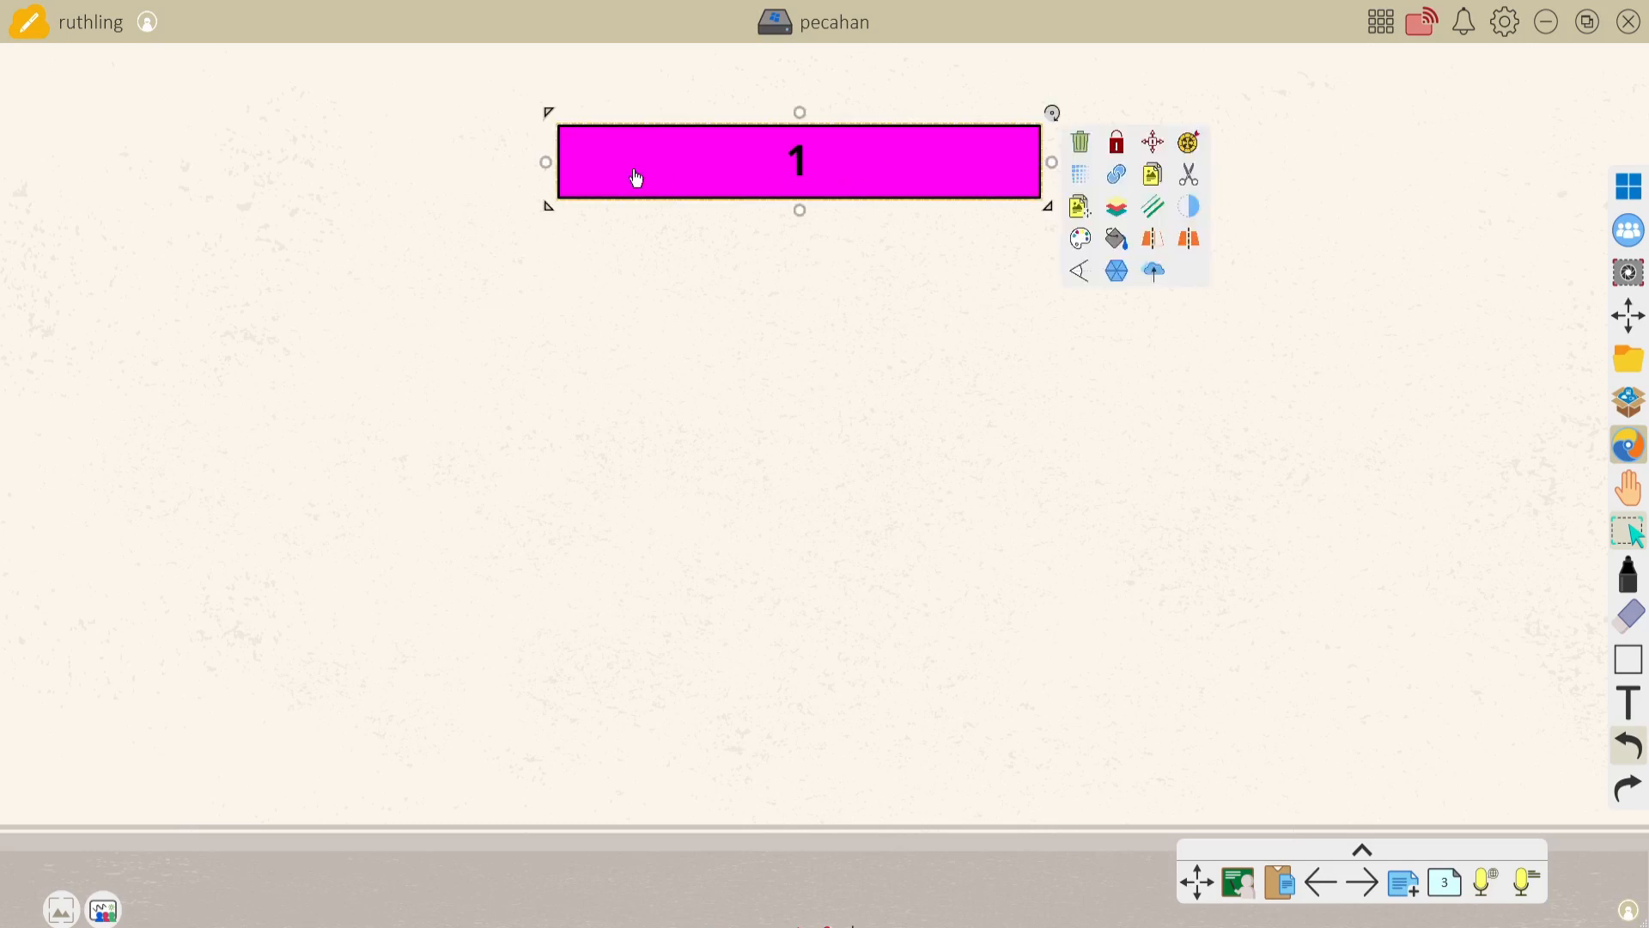
{"action": "left_click", "coordinate": [1080, 207]}
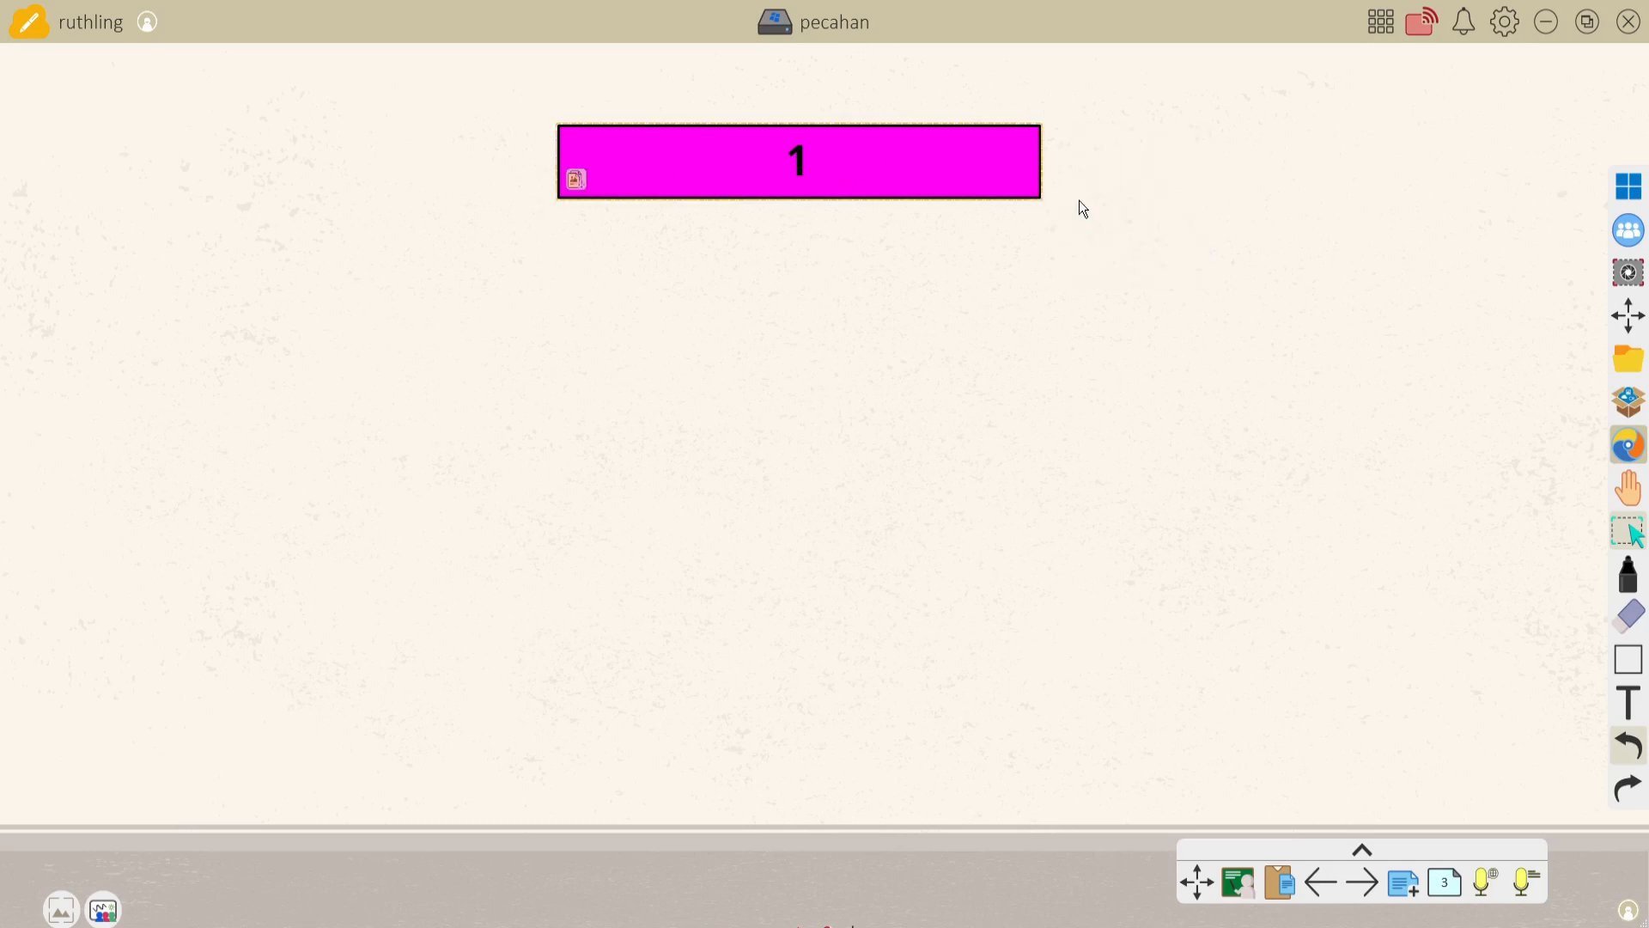
{"action": "left_click_drag", "start_coordinate": [964, 172], "coordinate": [965, 258]}
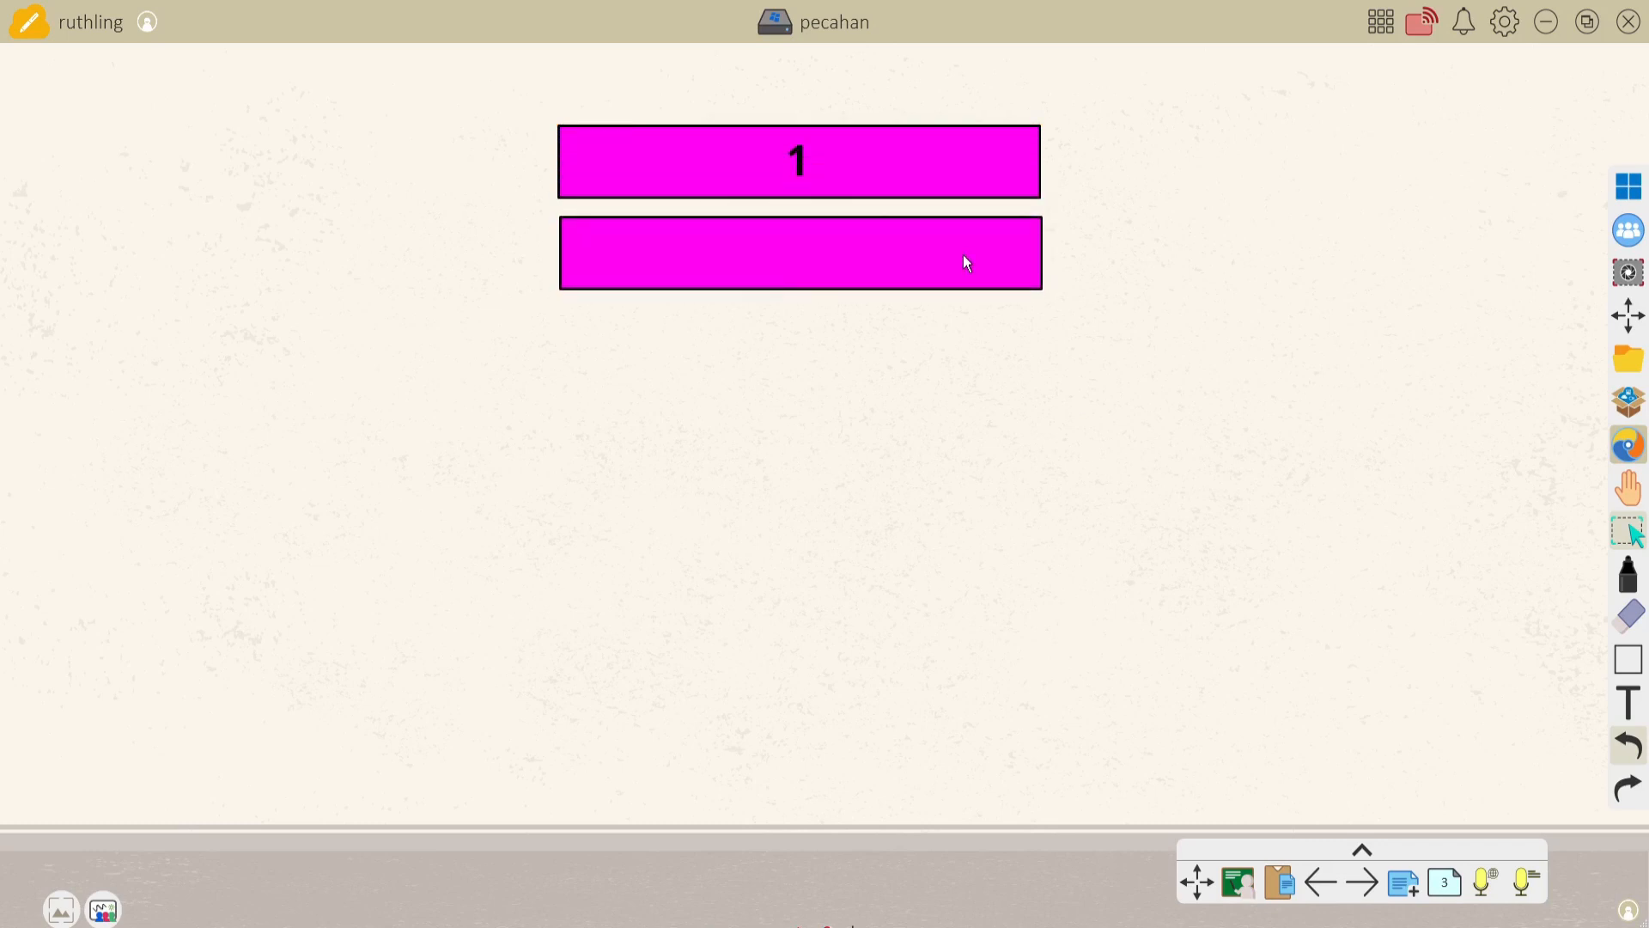
Shorten the copied bar to about half the width of the original and fill it with green
{"action": "left_click", "coordinate": [968, 262]}
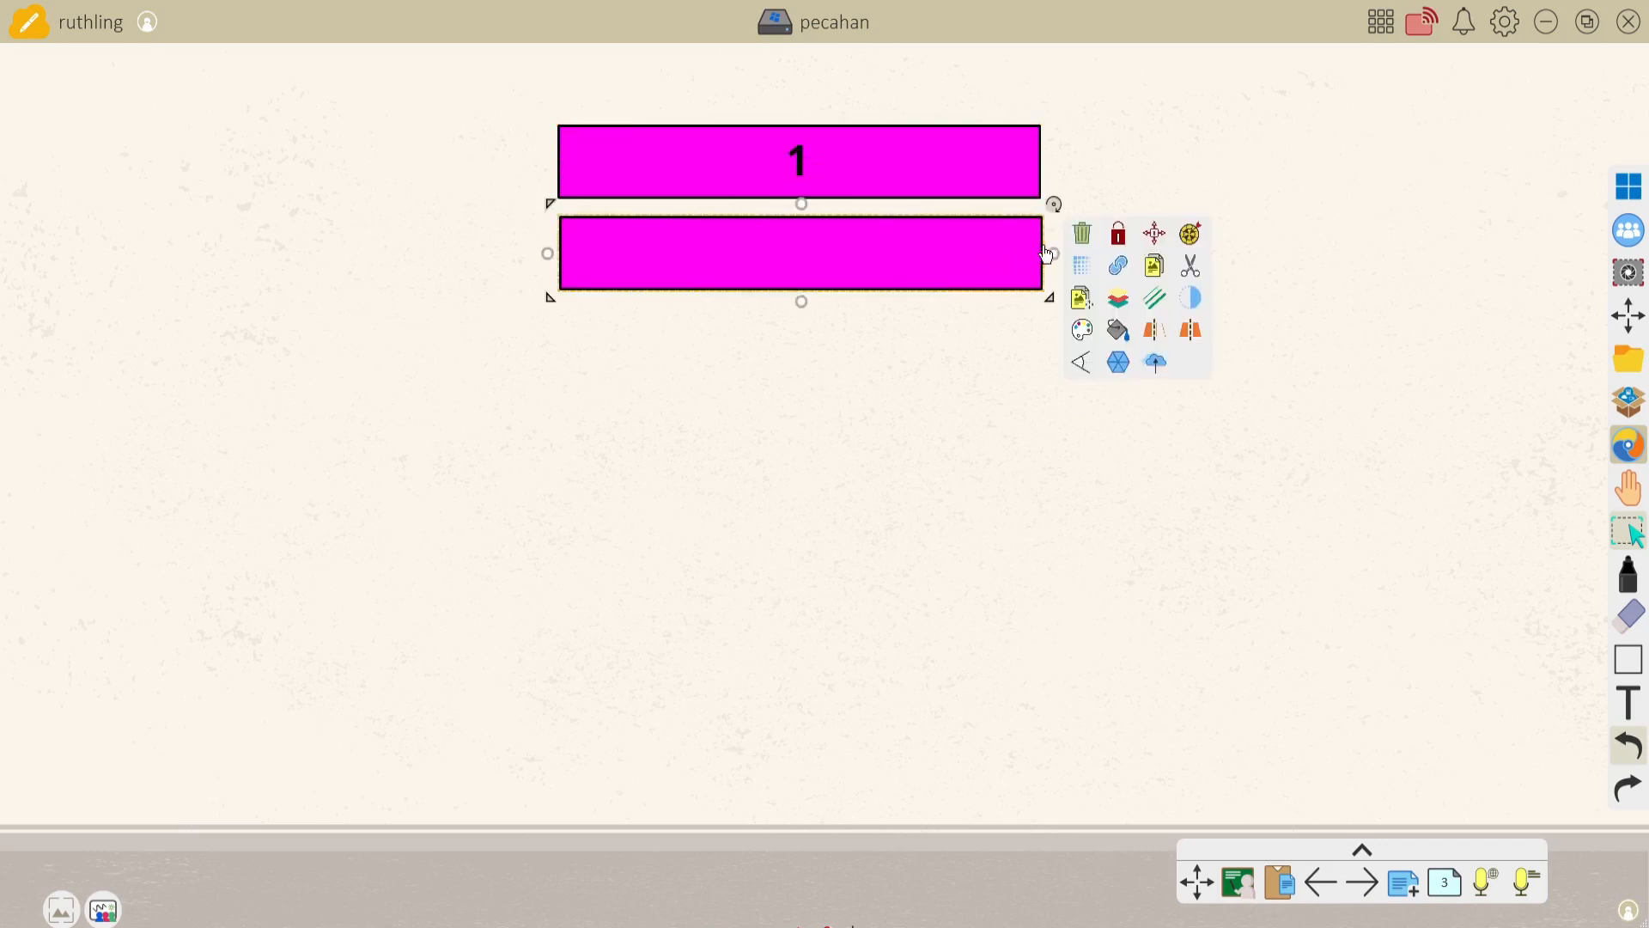
{"action": "left_click_drag", "start_coordinate": [1054, 251], "coordinate": [818, 244]}
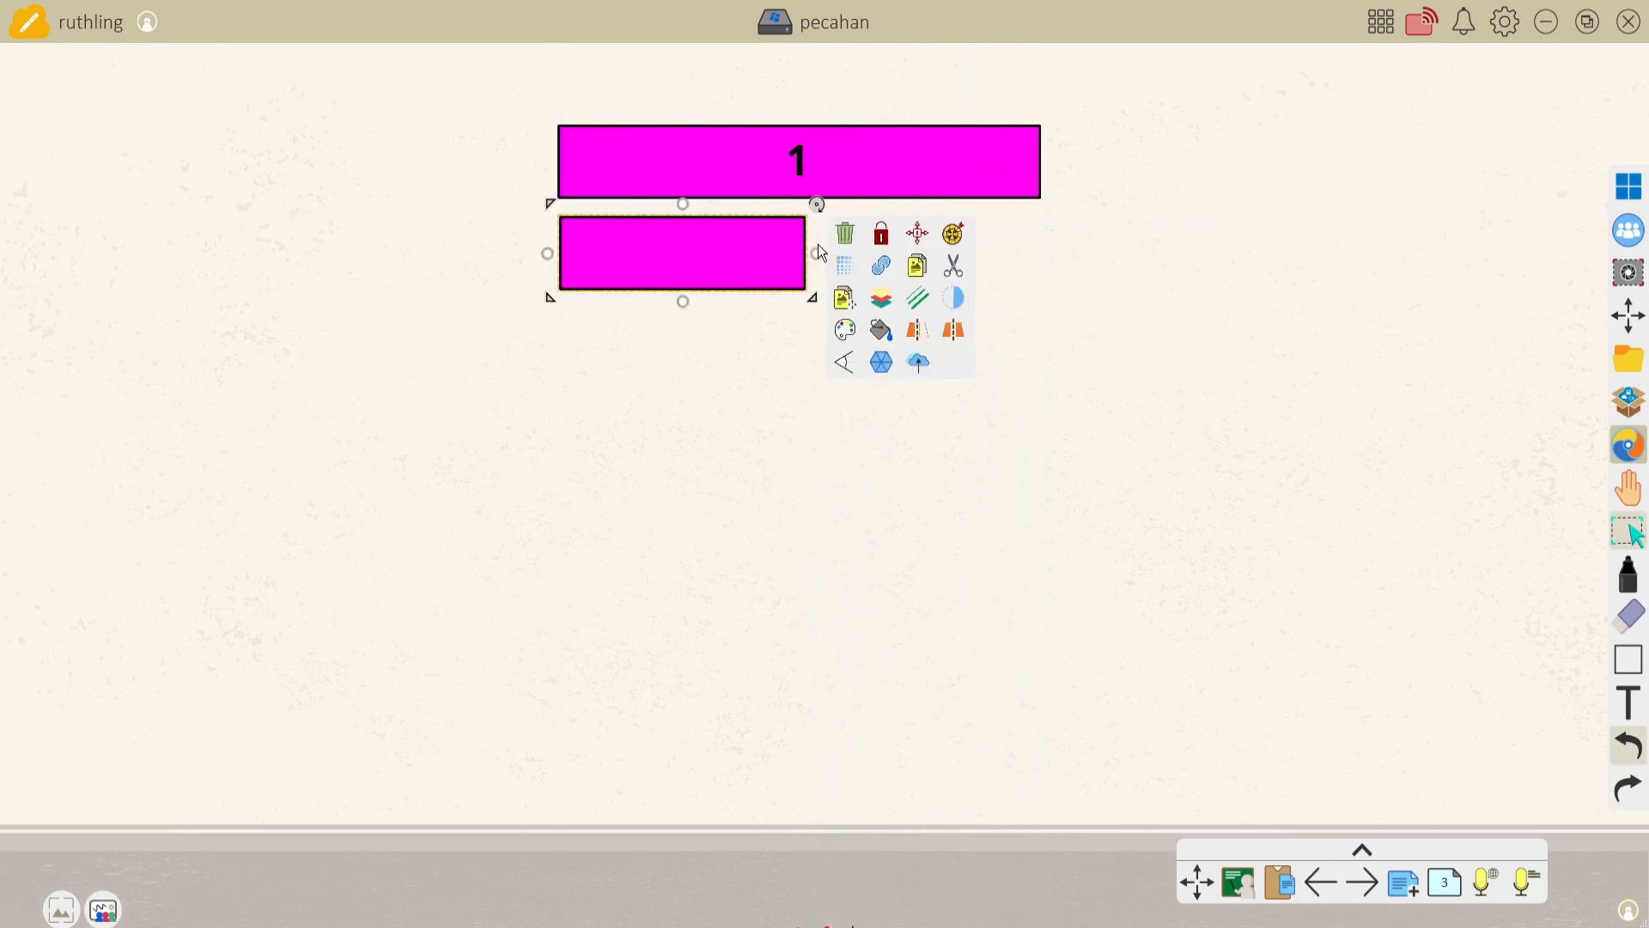
{"action": "left_click", "coordinate": [881, 331]}
{"action": "left_click", "coordinate": [750, 625]}
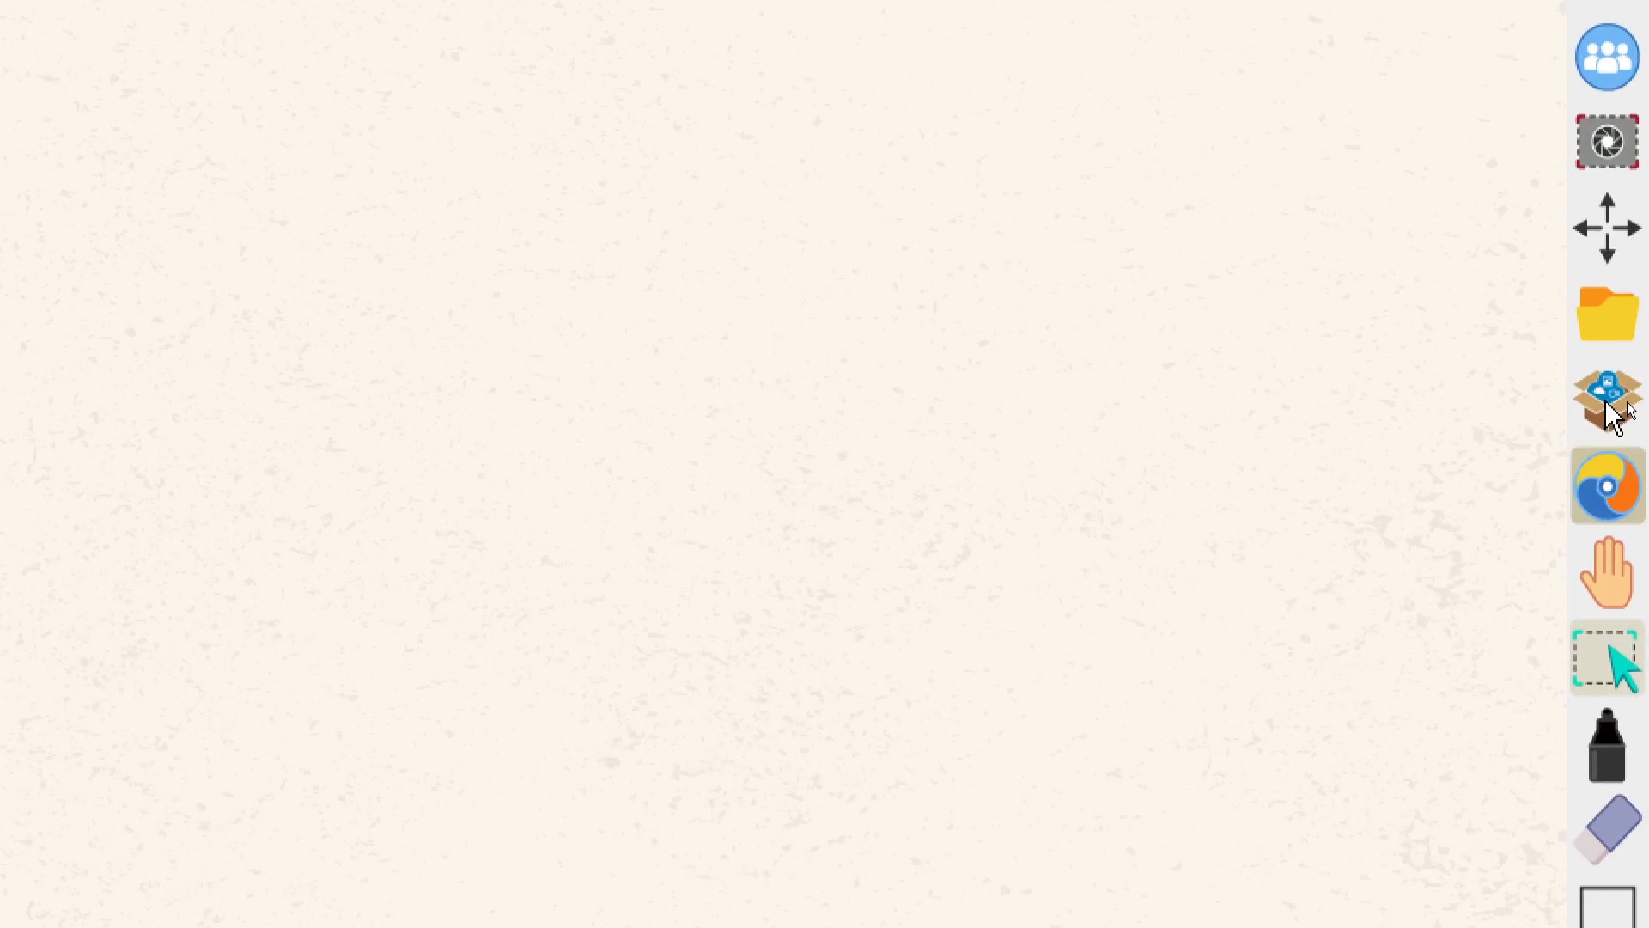
Handwrite the fraction 1/2 with the math input tool, insert it and place it in the middle of the green bar
{"action": "left_click", "coordinate": [1606, 405]}
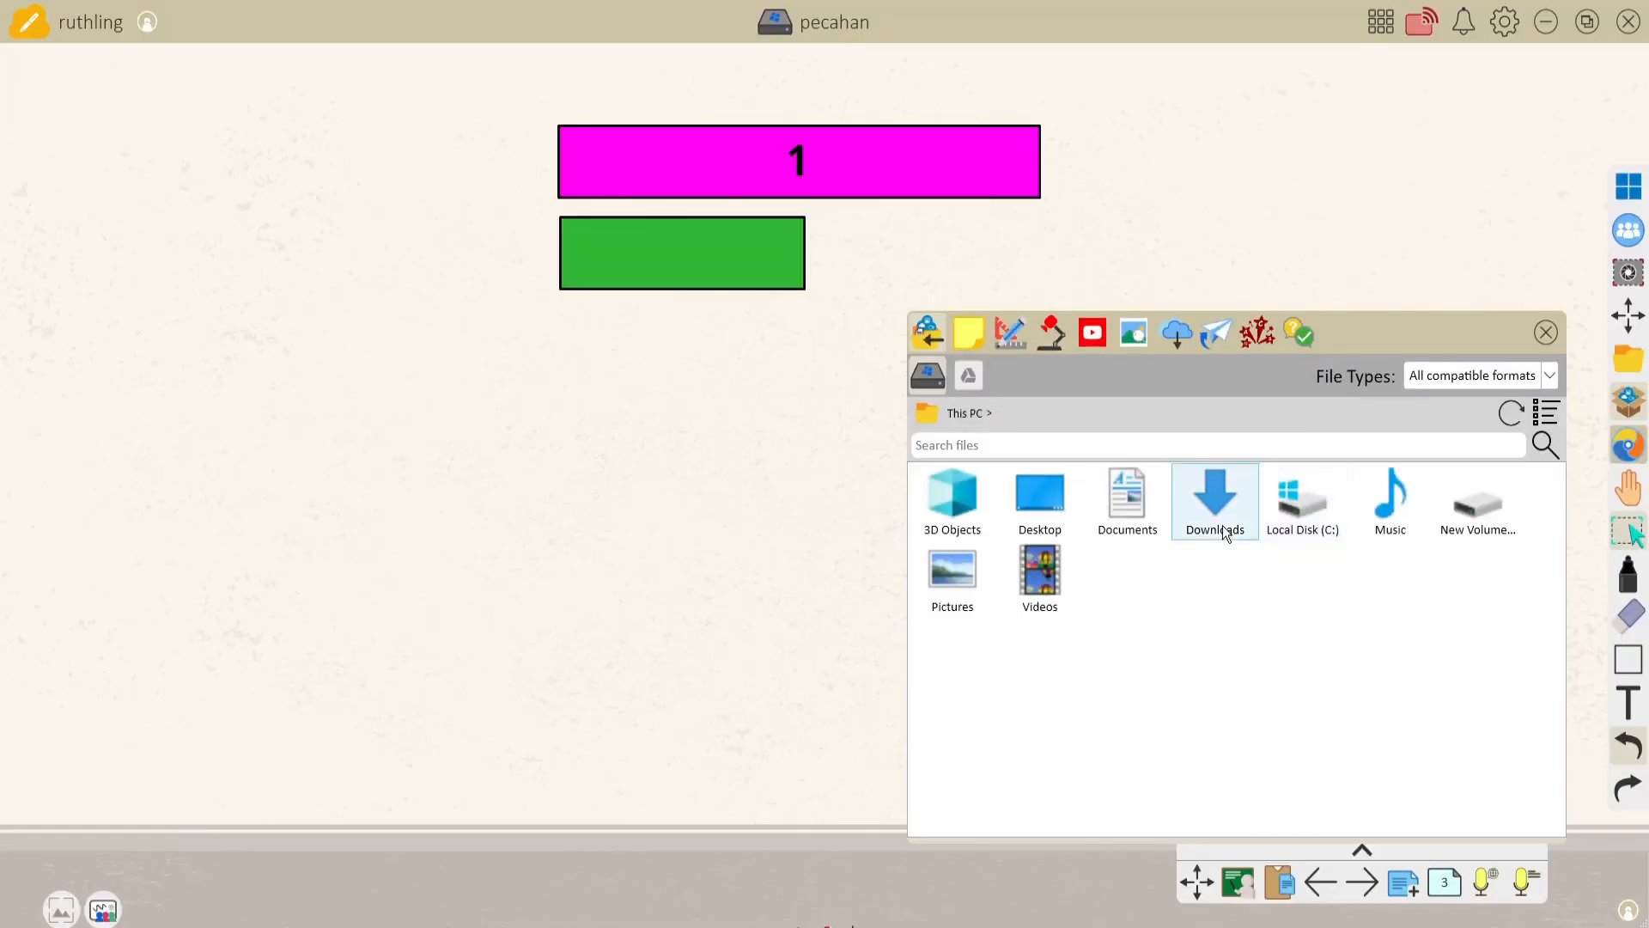
{"action": "left_click", "coordinate": [1014, 344]}
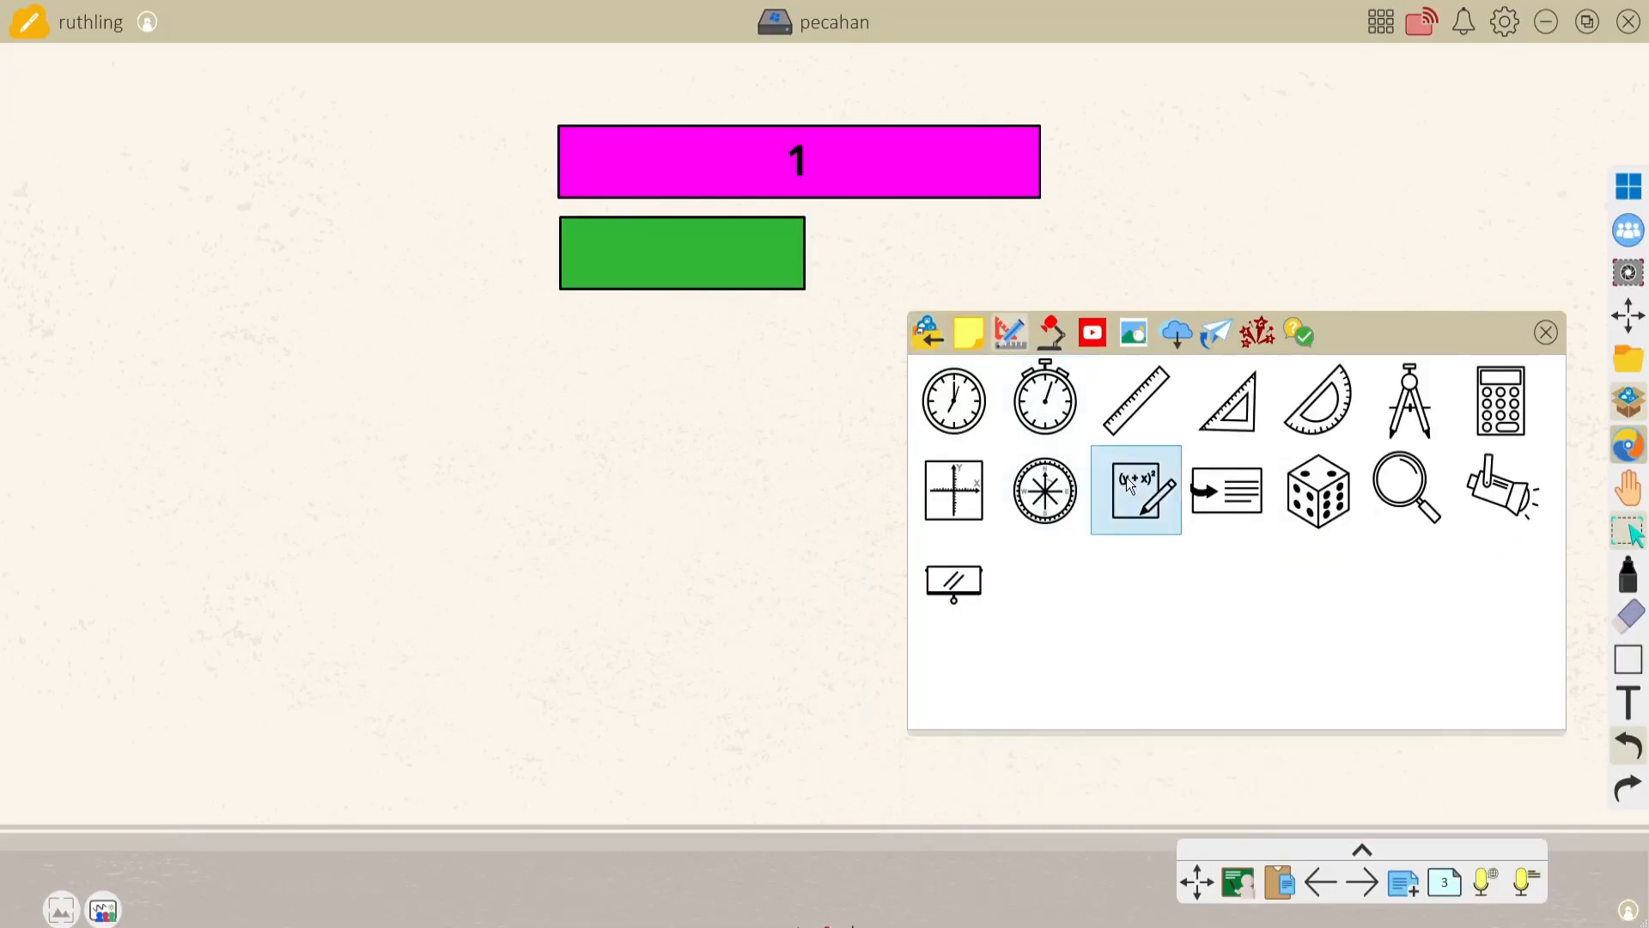
{"action": "left_click", "coordinate": [1129, 481]}
{"action": "mouse_move", "coordinate": [774, 365]}
{"action": "left_mouse_down"}
{"action": "mouse_move", "coordinate": [767, 425]}
{"action": "mouse_move", "coordinate": [818, 433]}
{"action": "mouse_move", "coordinate": [781, 510]}
{"action": "left_mouse_up"}
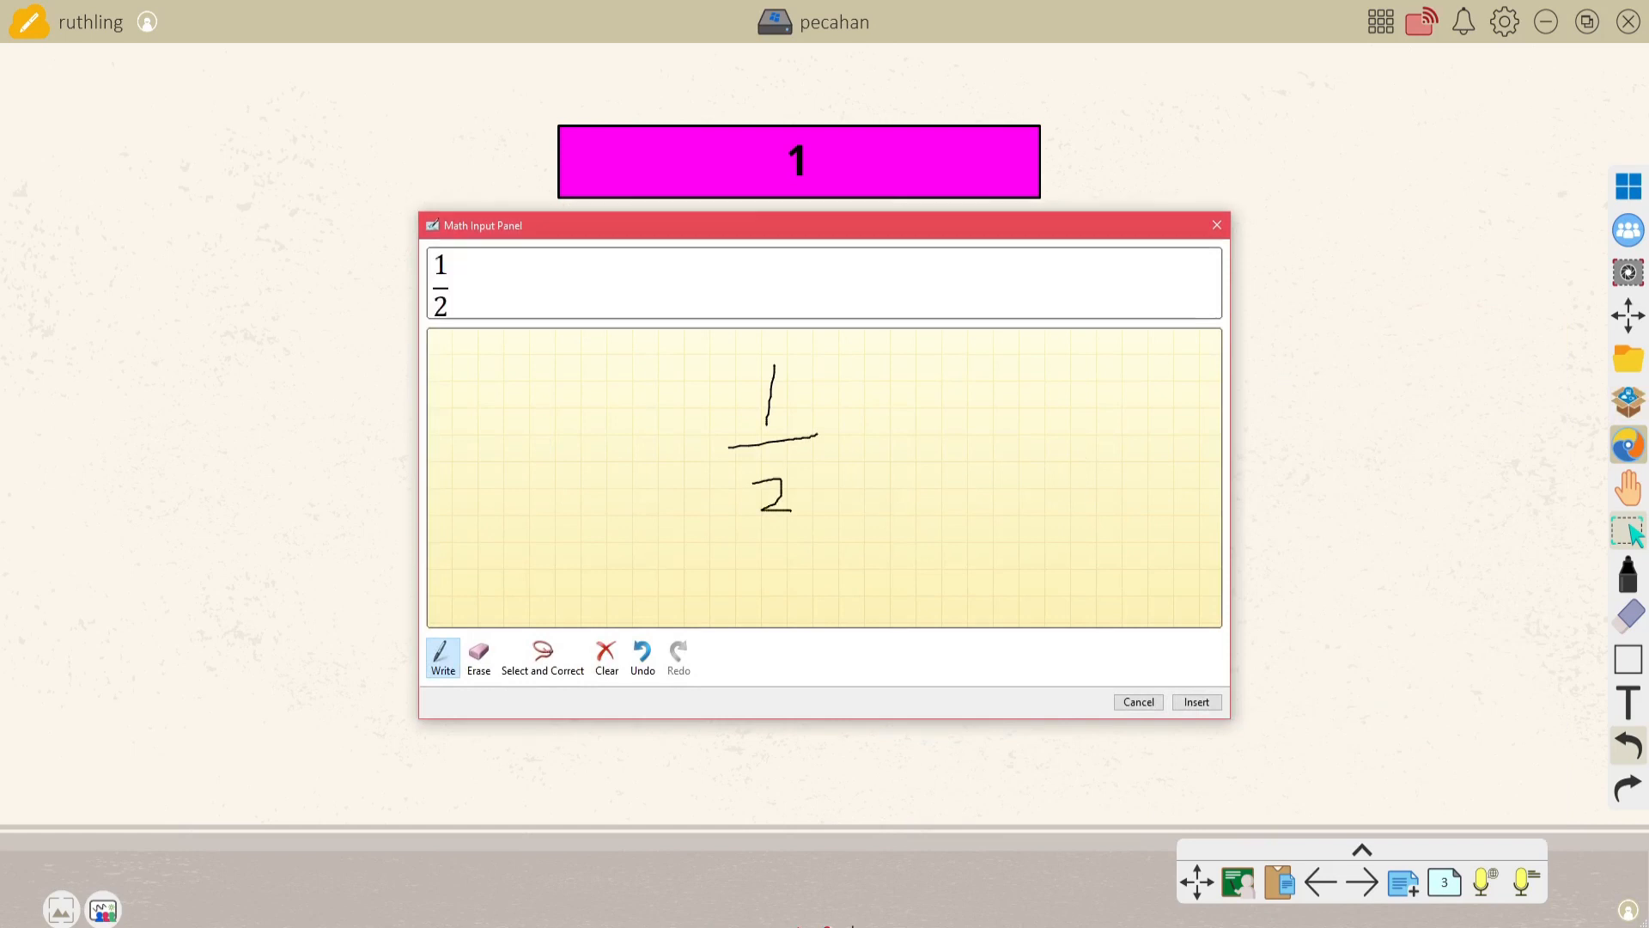
{"action": "left_click", "coordinate": [1197, 702]}
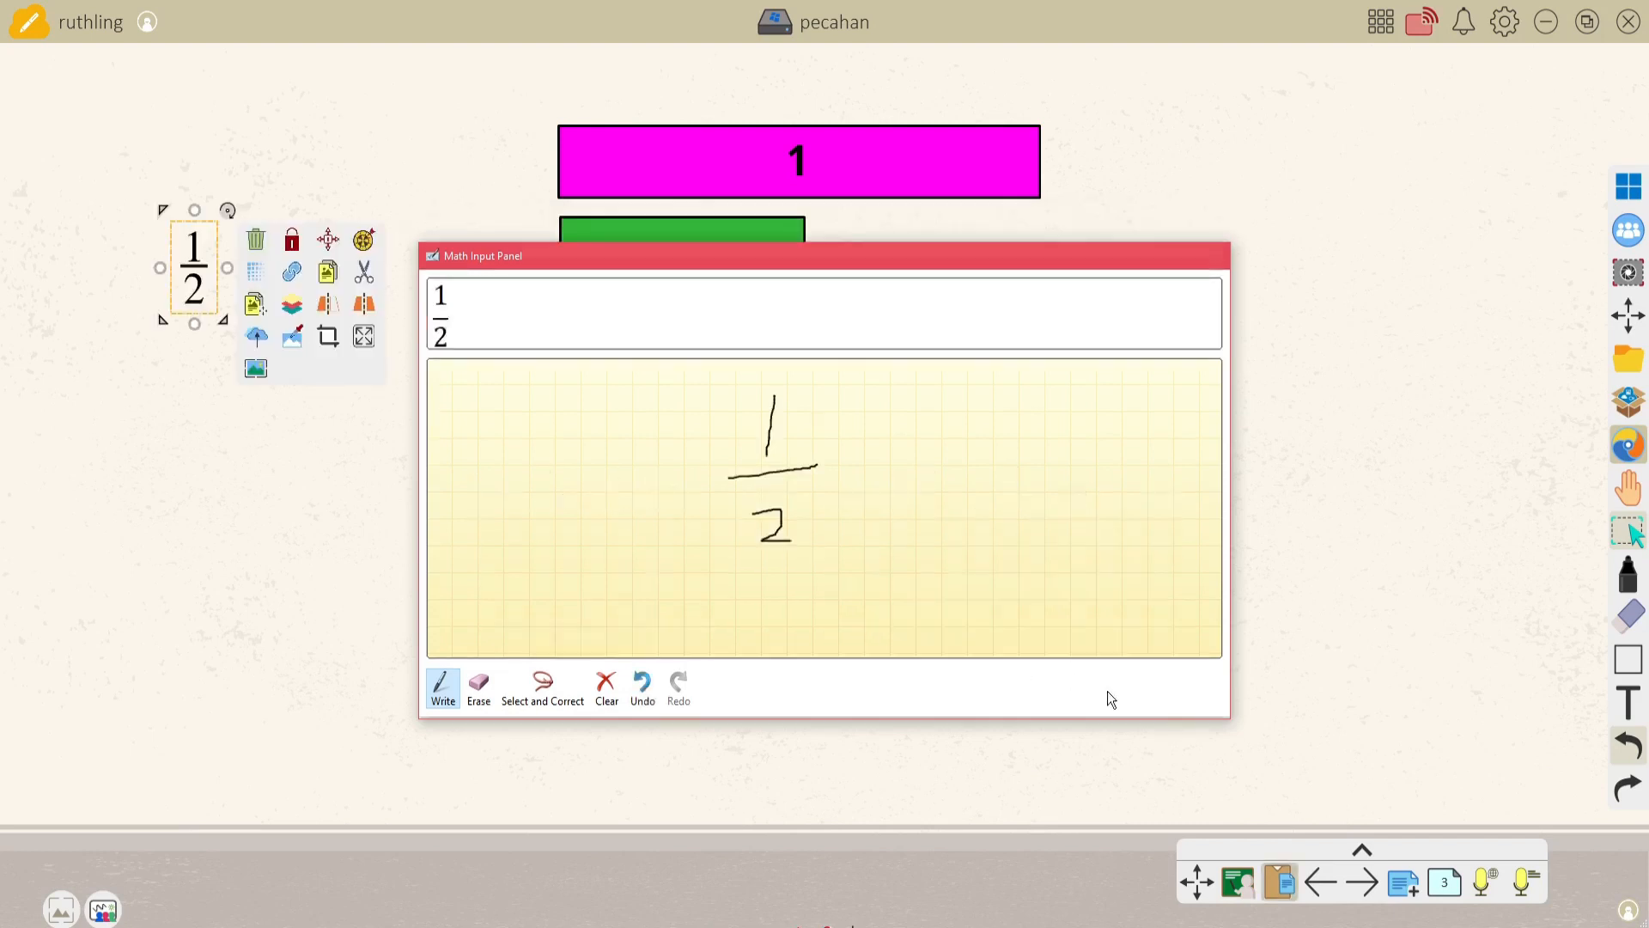
{"action": "left_click_drag", "start_coordinate": [191, 279], "coordinate": [679, 275]}
{"action": "left_click", "coordinate": [666, 342]}
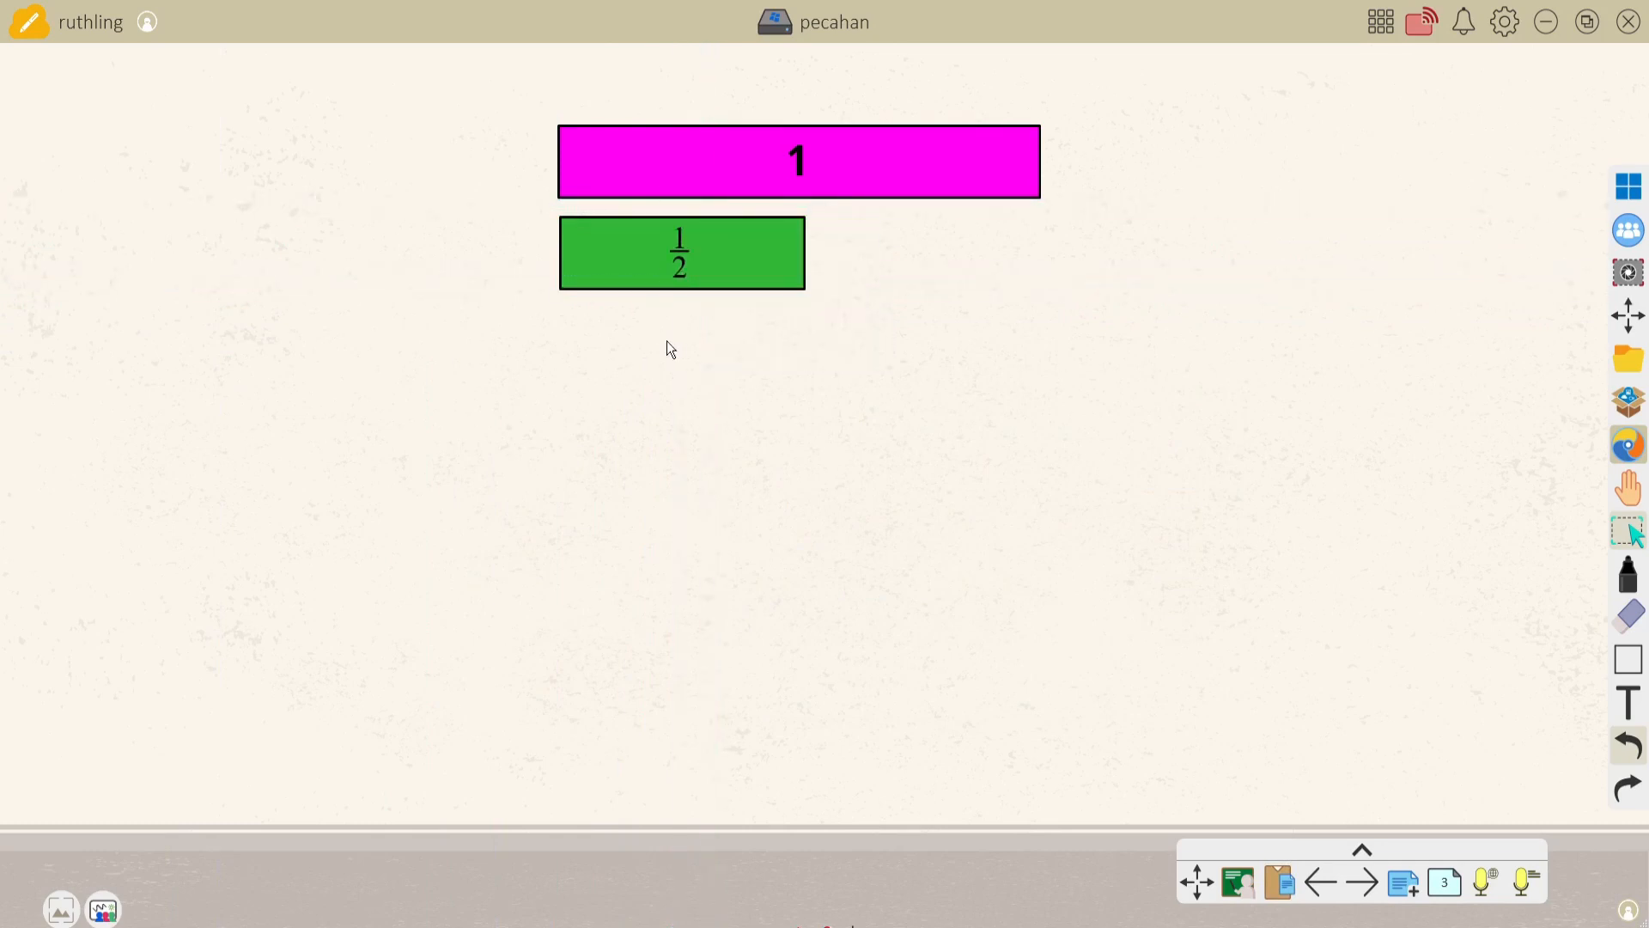
Mirror the labelled green half across its right edge to create a second half beside it
{"action": "left_click", "coordinate": [716, 244]}
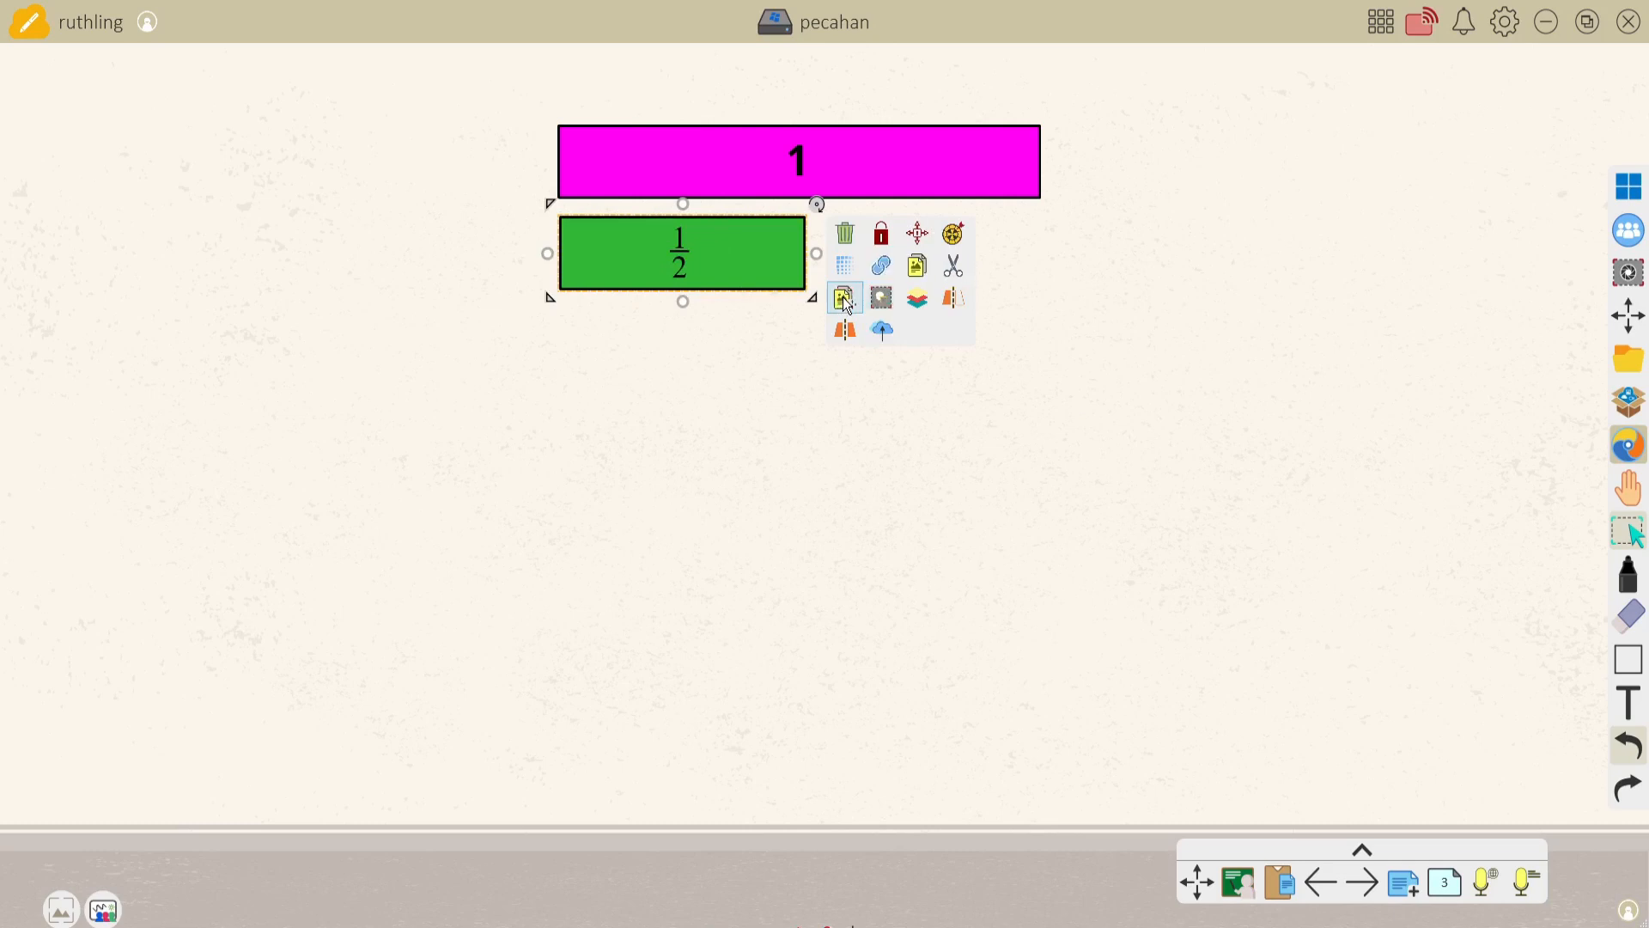
{"action": "left_click", "coordinate": [777, 339]}
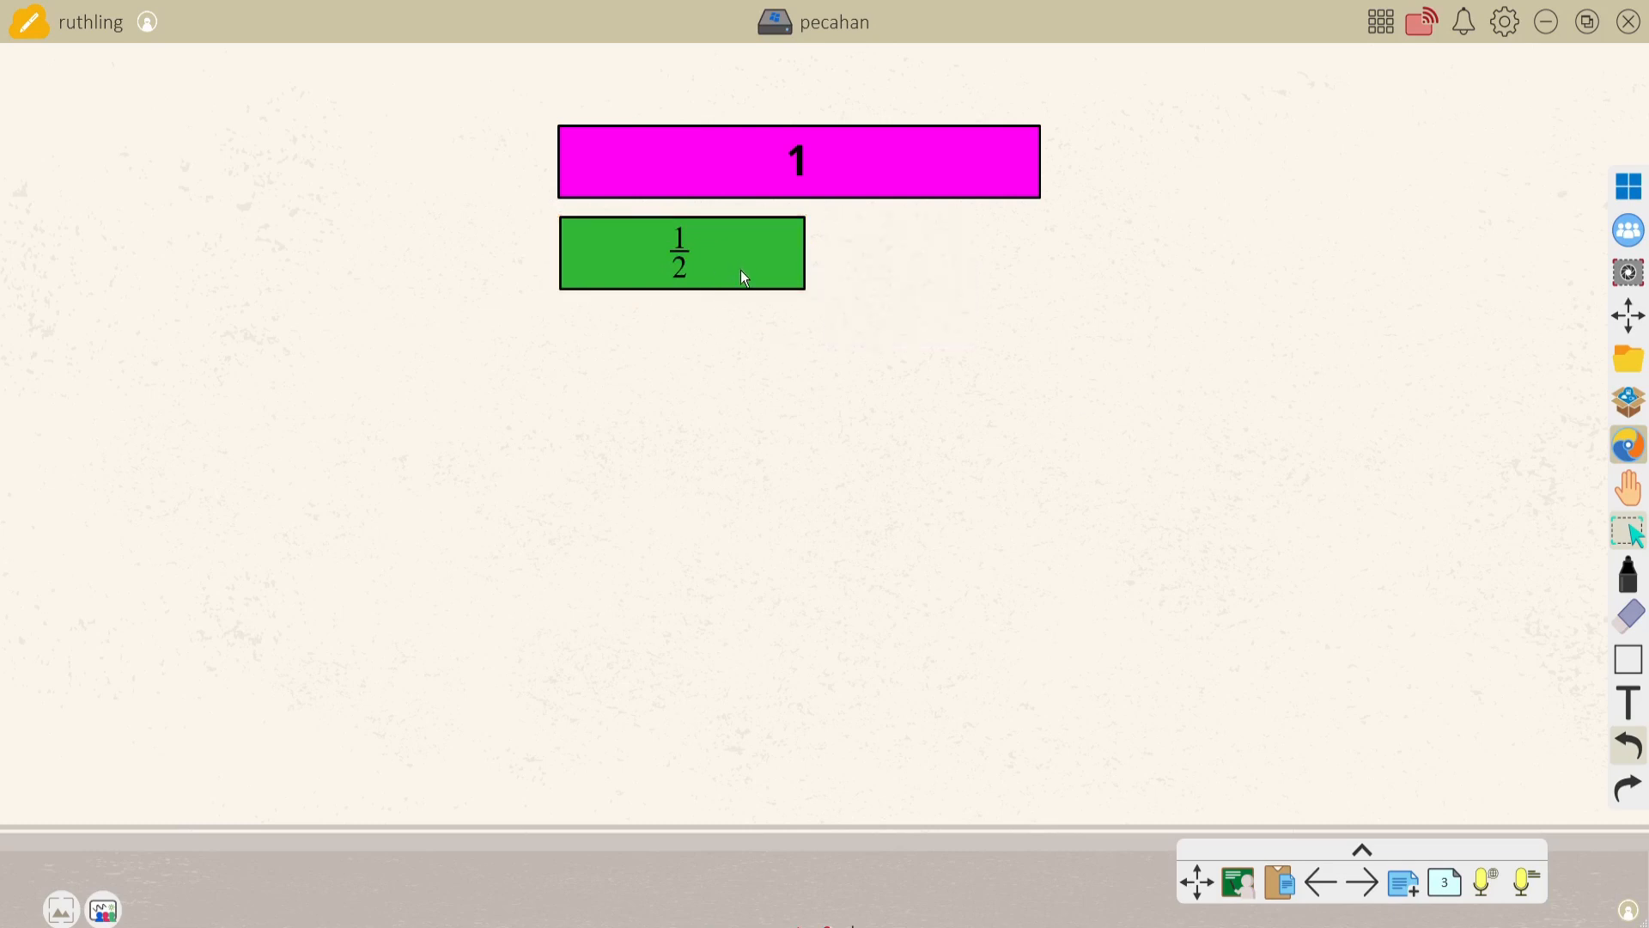
{"action": "left_click", "coordinate": [767, 273]}
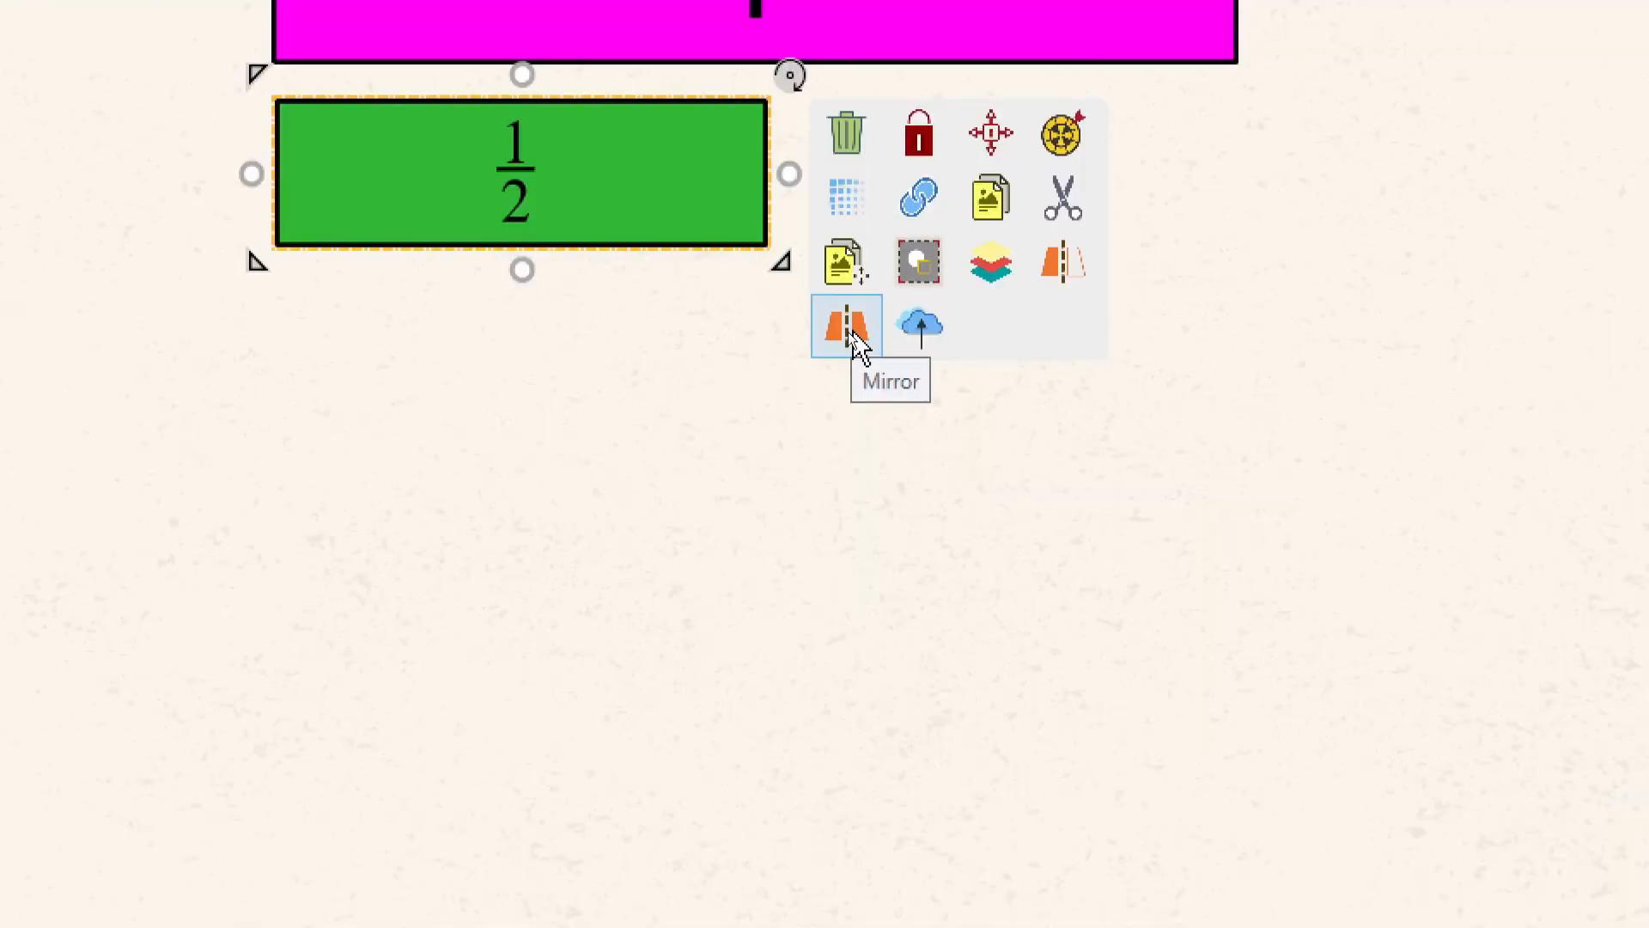
{"action": "left_click", "coordinate": [850, 331]}
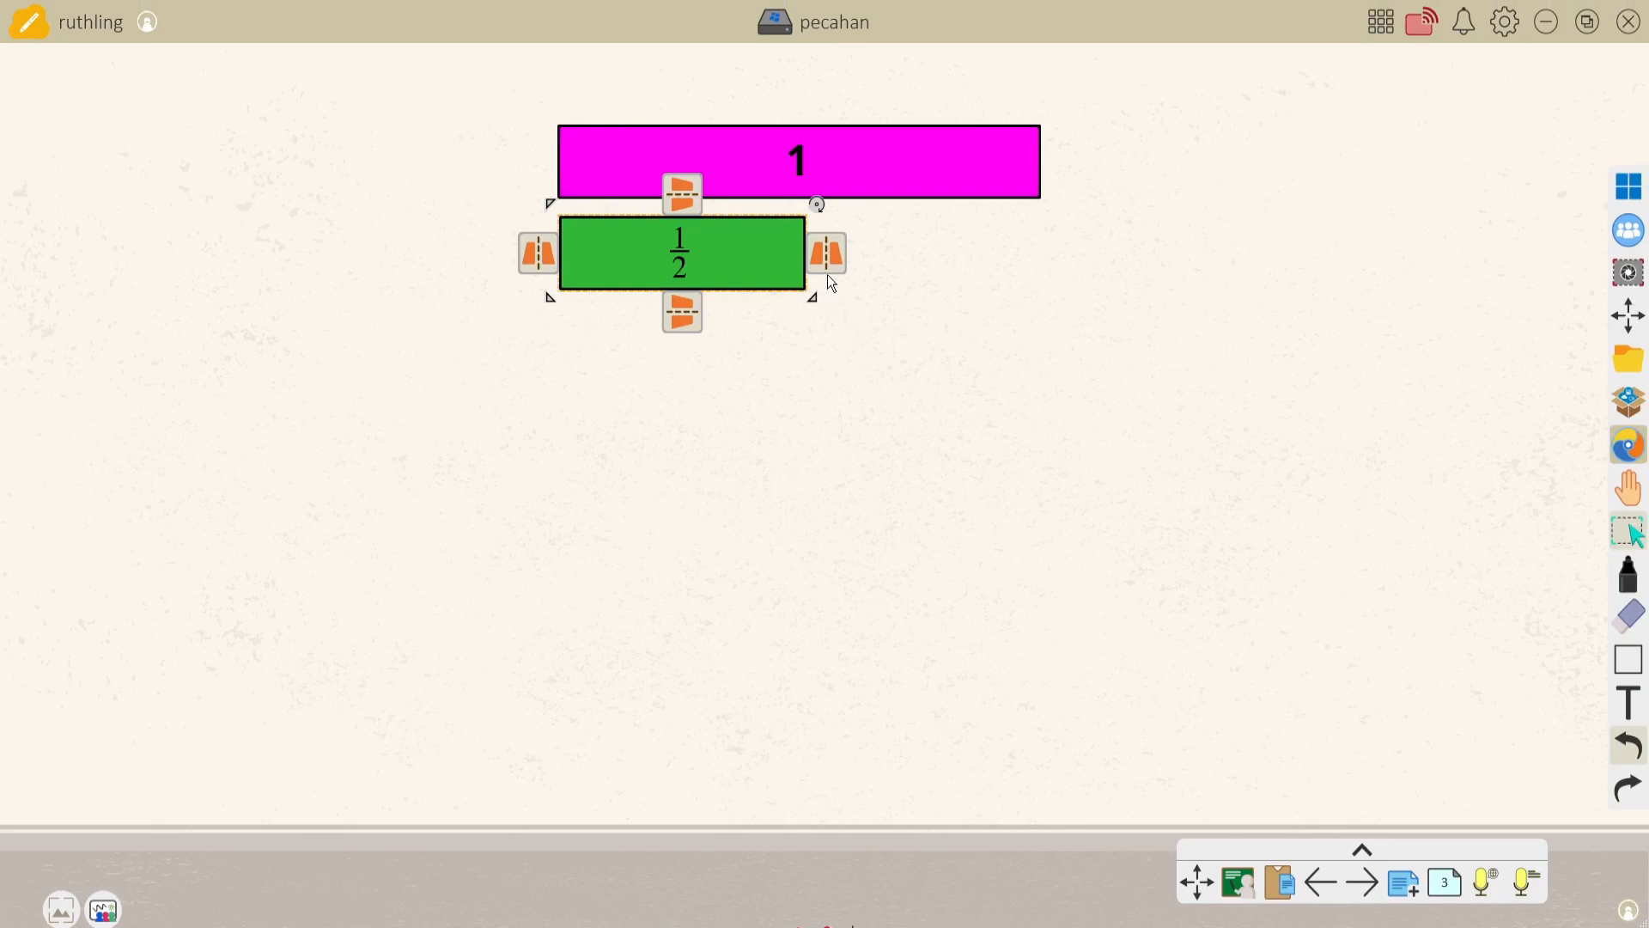
{"action": "left_click", "coordinate": [827, 261]}
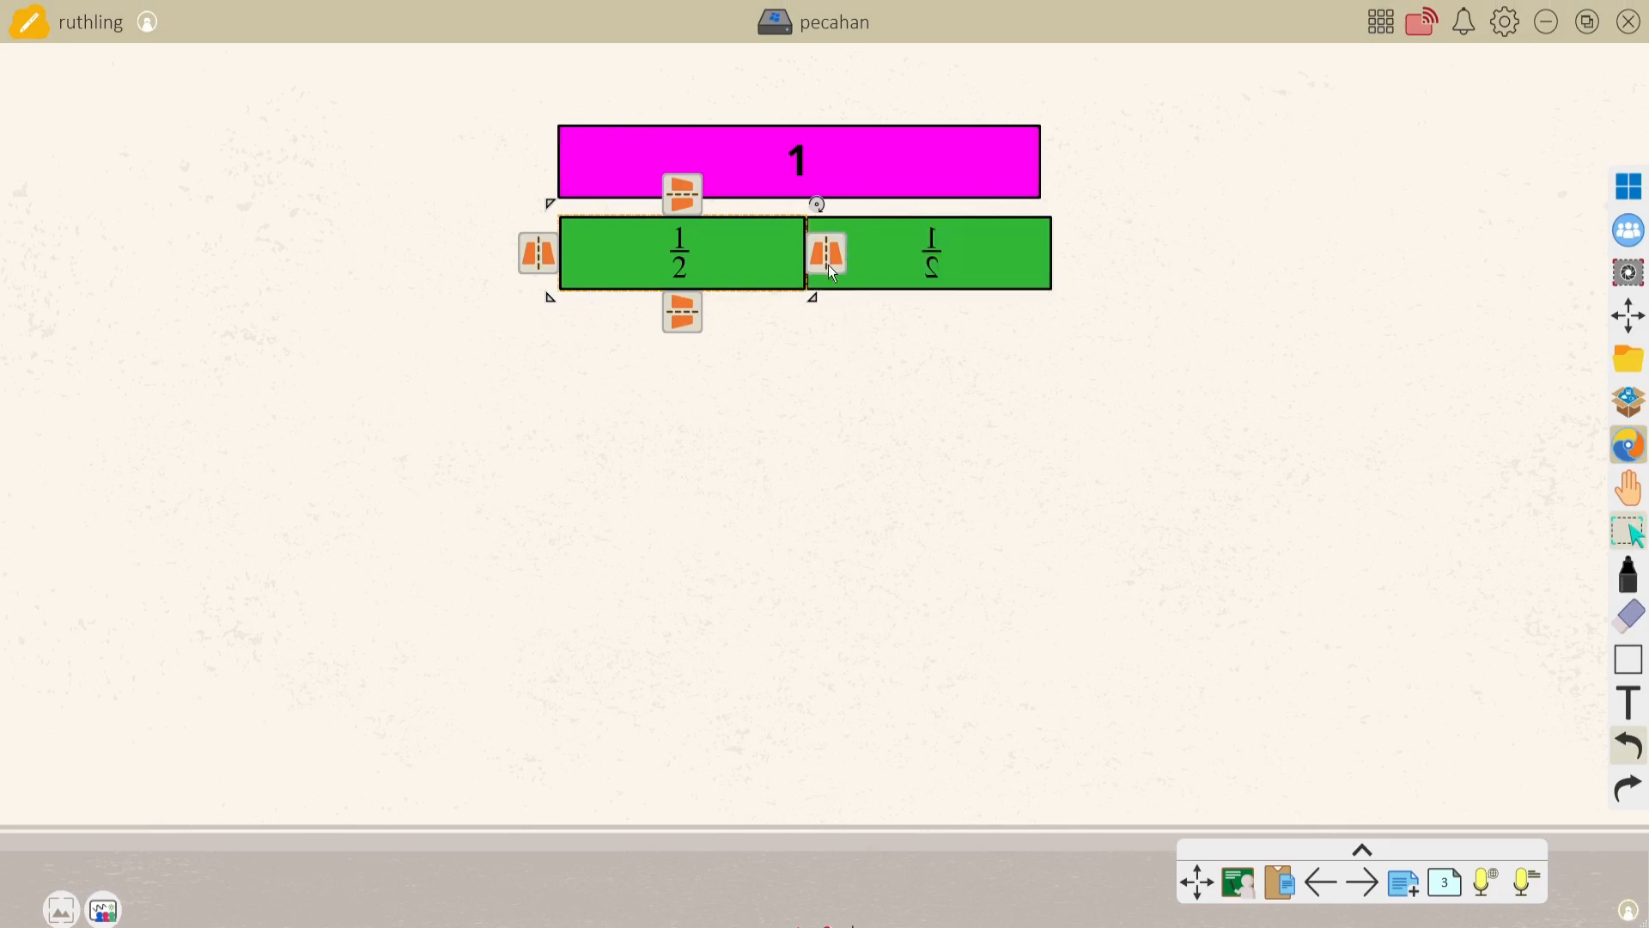
{"action": "left_click", "coordinate": [882, 301]}
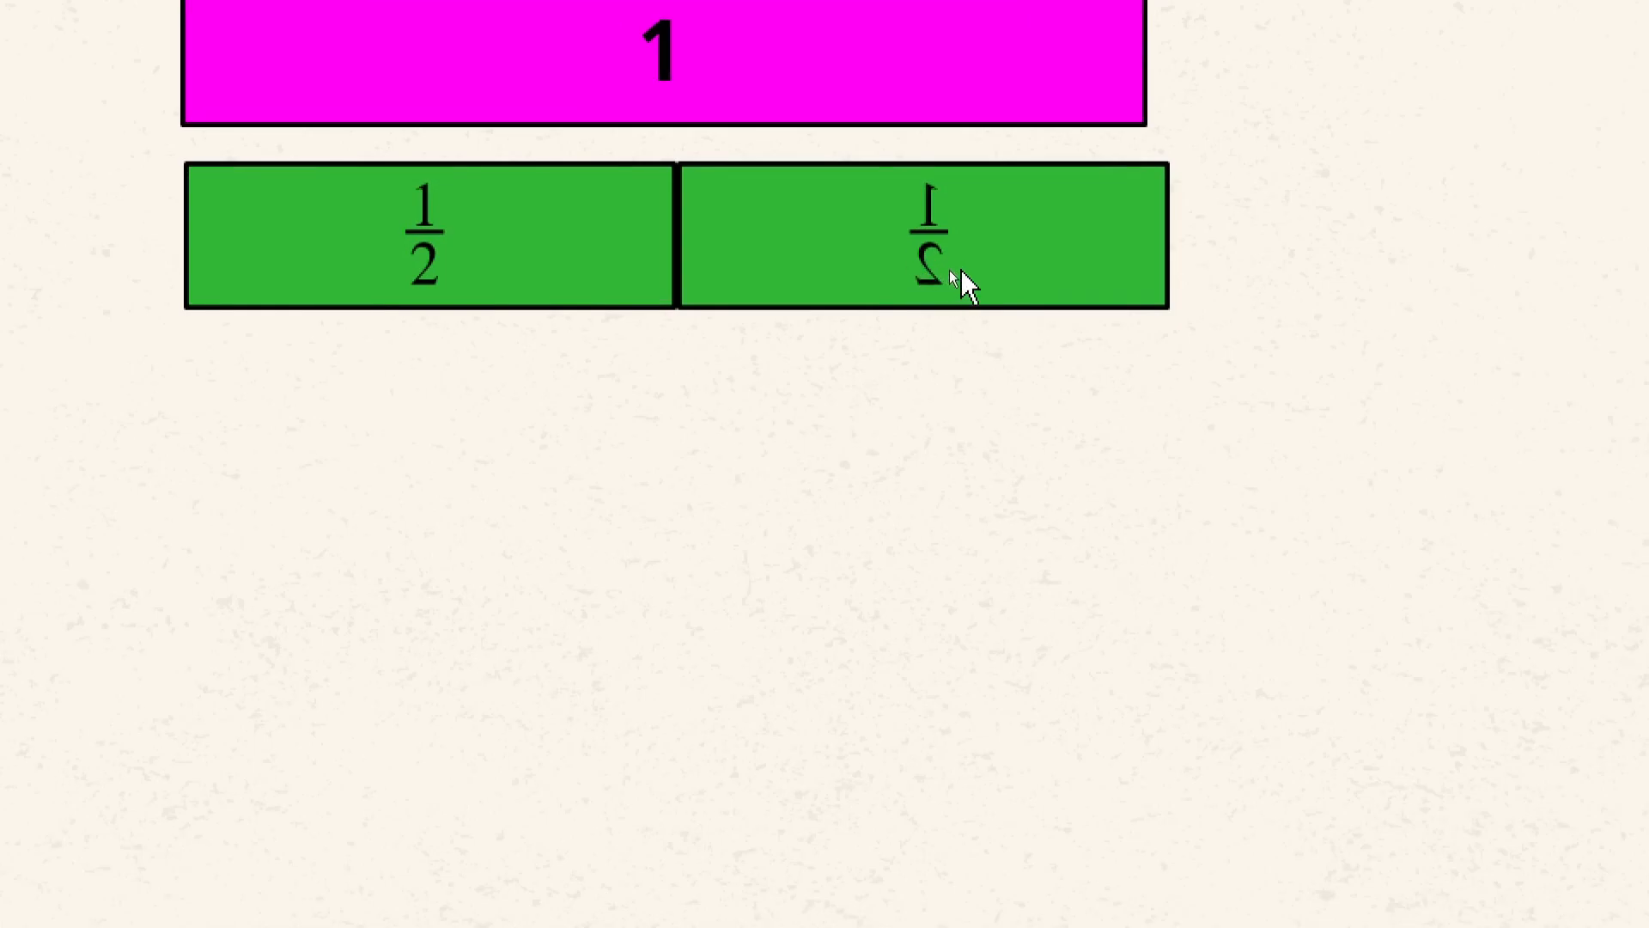
Flip the mirrored green half horizontally so its fraction label reads the right way round
{"action": "left_click", "coordinate": [964, 270]}
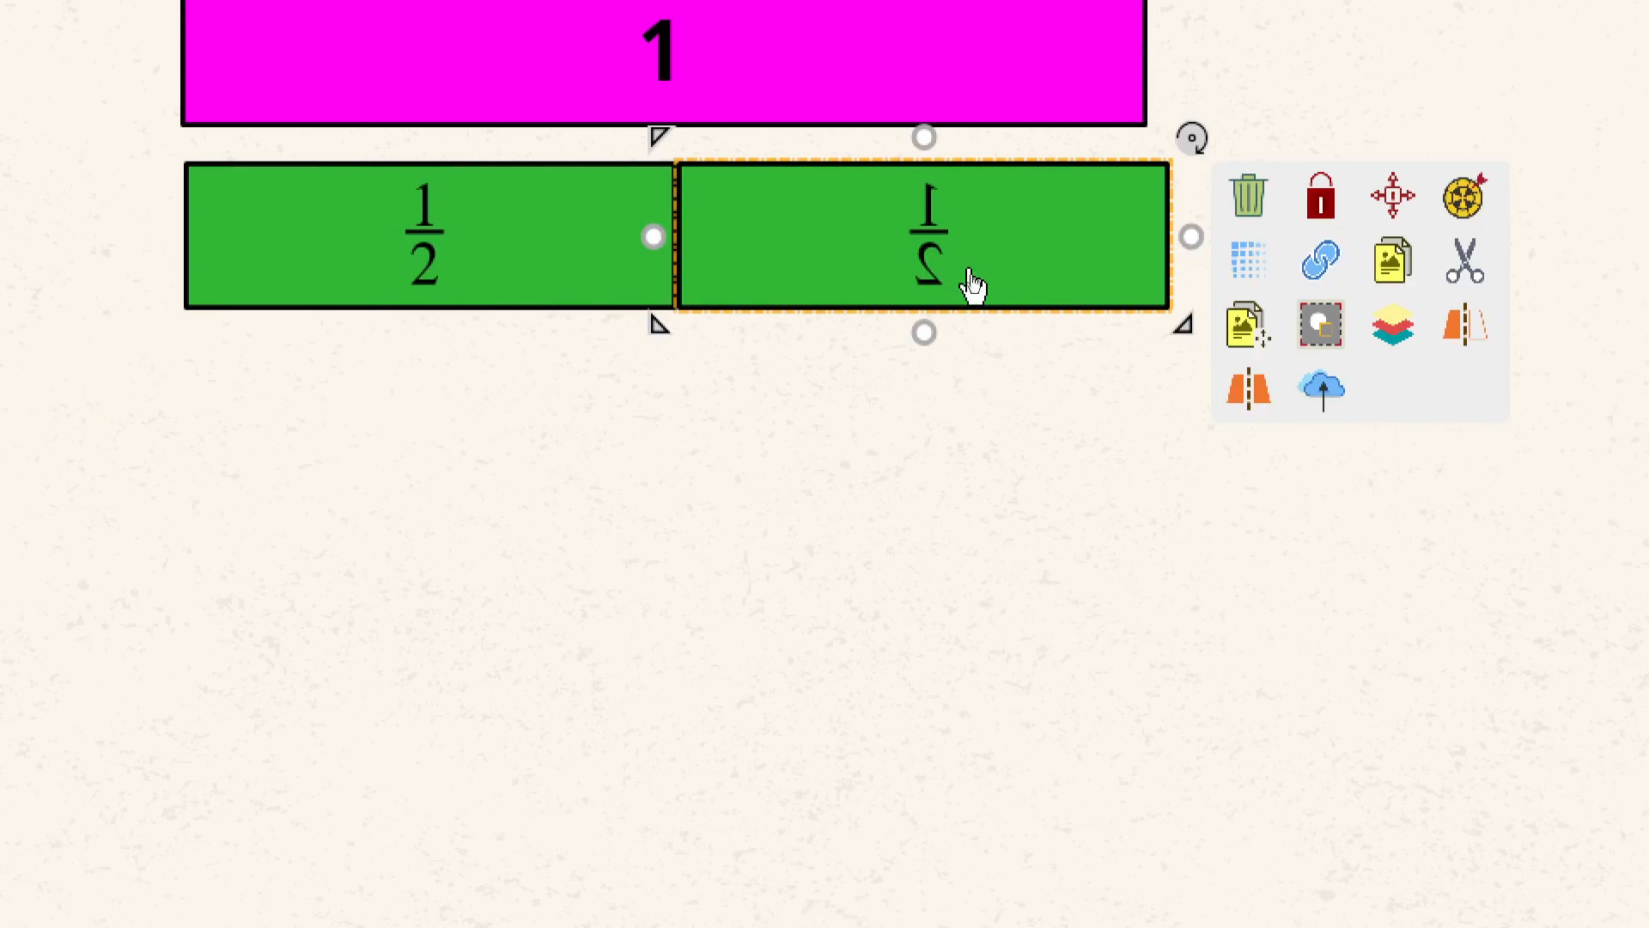
{"action": "left_click", "coordinate": [1387, 326]}
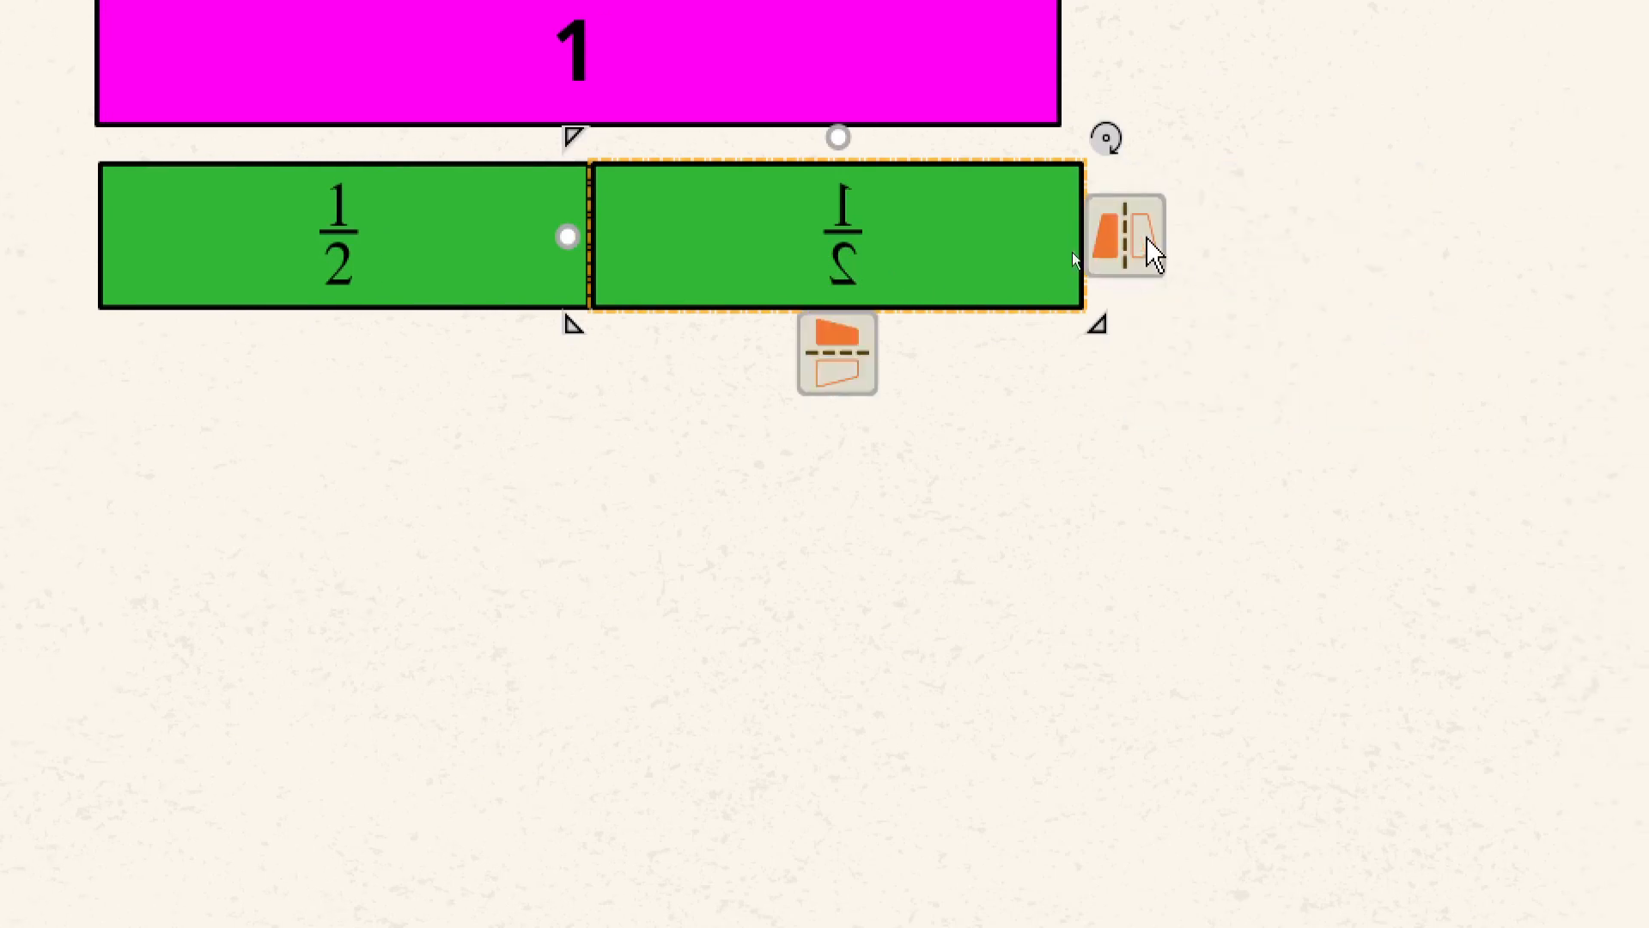
{"action": "left_click", "coordinate": [1118, 233]}
{"action": "left_click", "coordinate": [971, 365]}
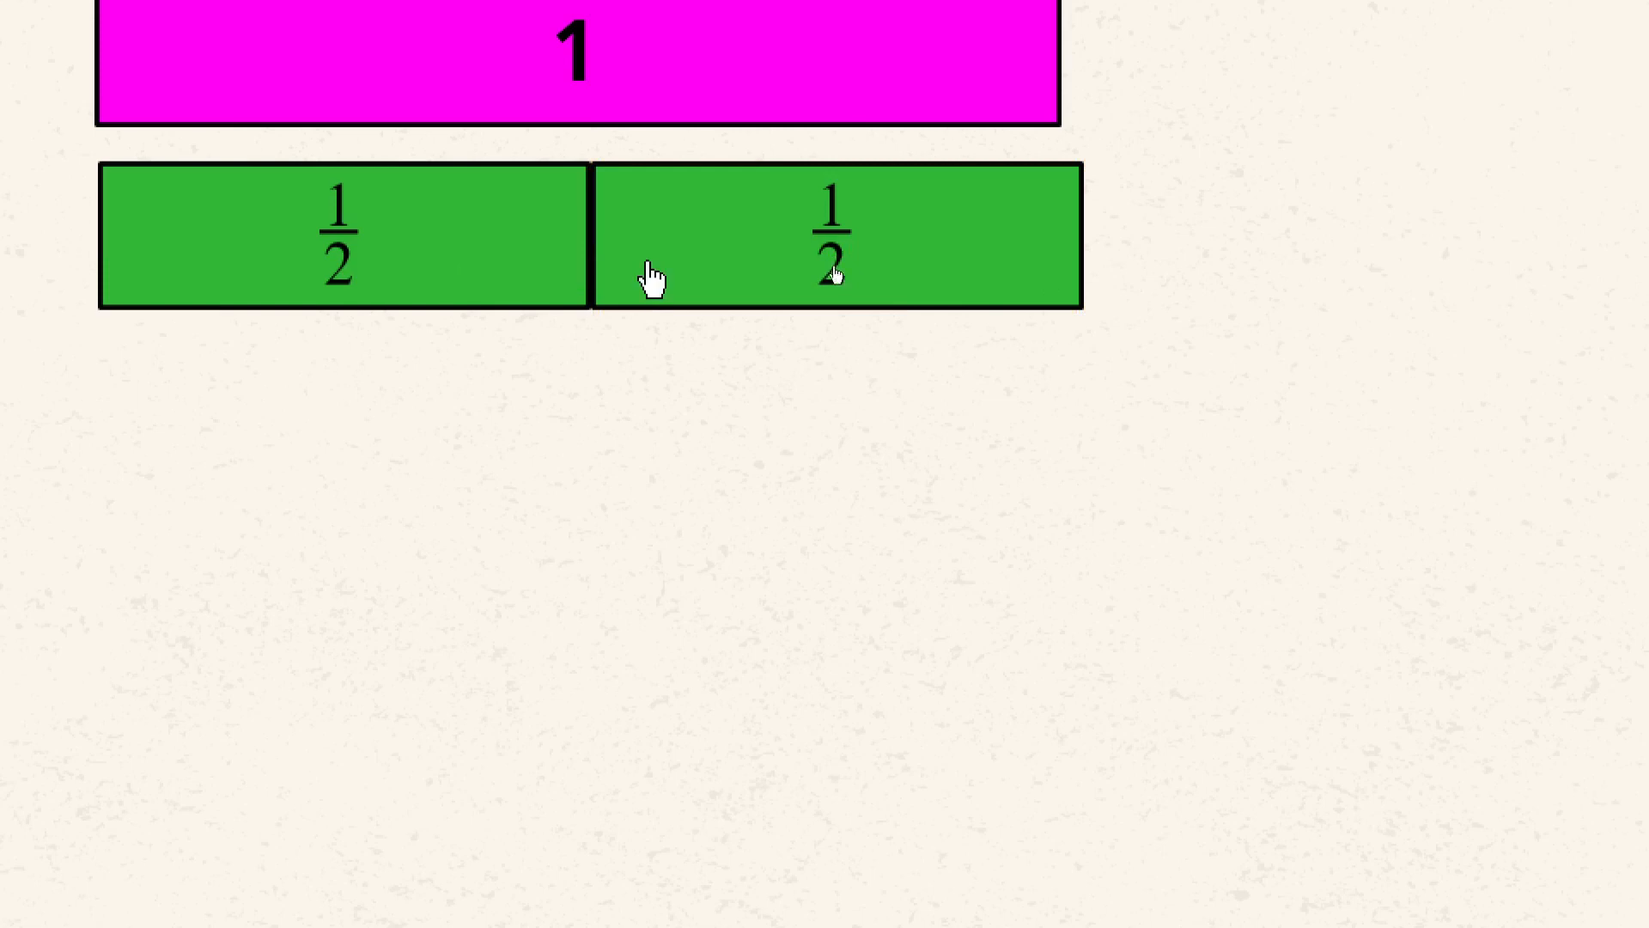
Nudge the second green half slightly left until its border overlaps the first half's edge
{"action": "left_click", "coordinate": [650, 274]}
{"action": "key", "text": "Left"}
{"action": "key", "text": "Left"}
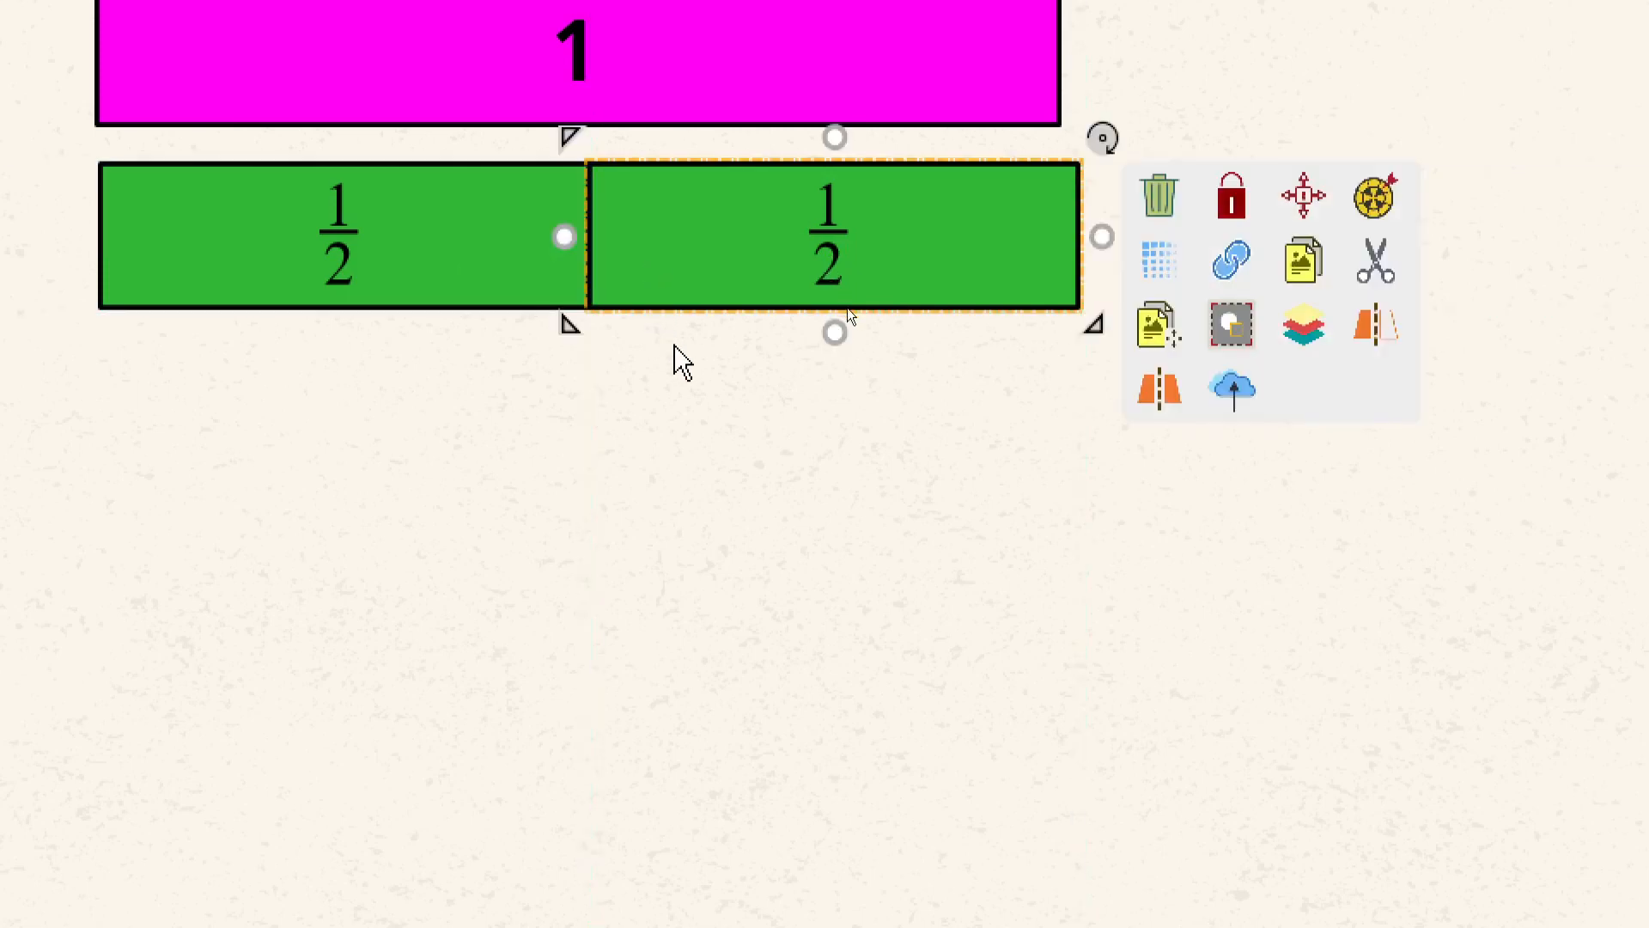
{"action": "left_click", "coordinate": [679, 369]}
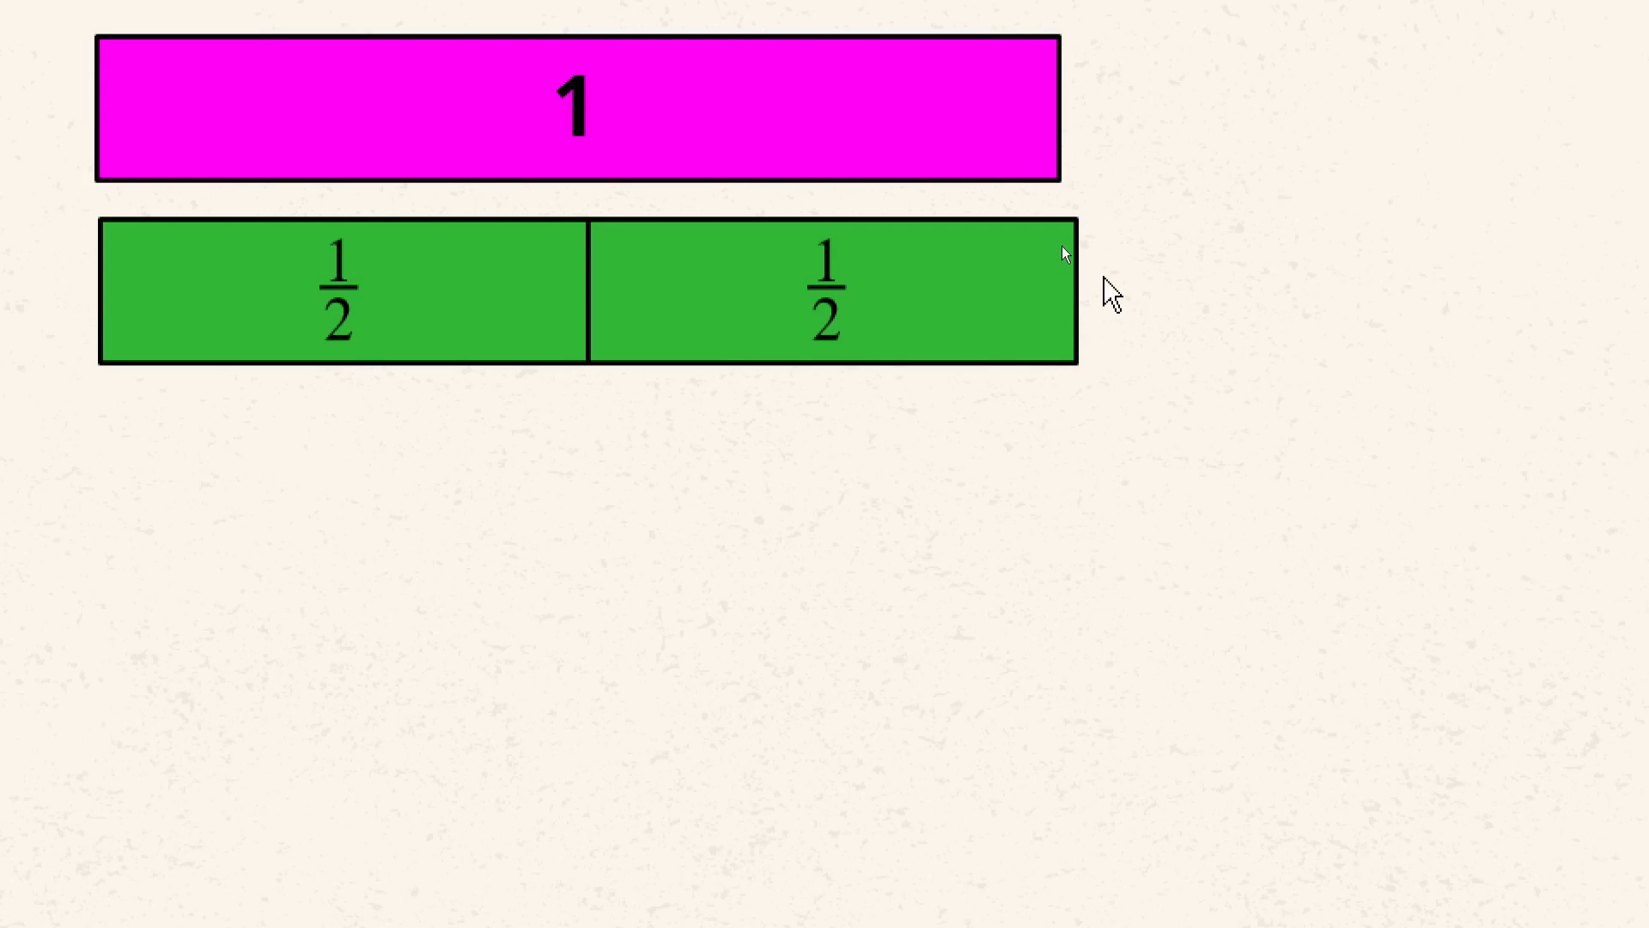
Select both green halves and resize them together to match the width and ends of the magenta bar
{"action": "left_click", "coordinate": [214, 331]}
{"action": "left_click_drag", "start_coordinate": [1069, 293], "coordinate": [1050, 296]}
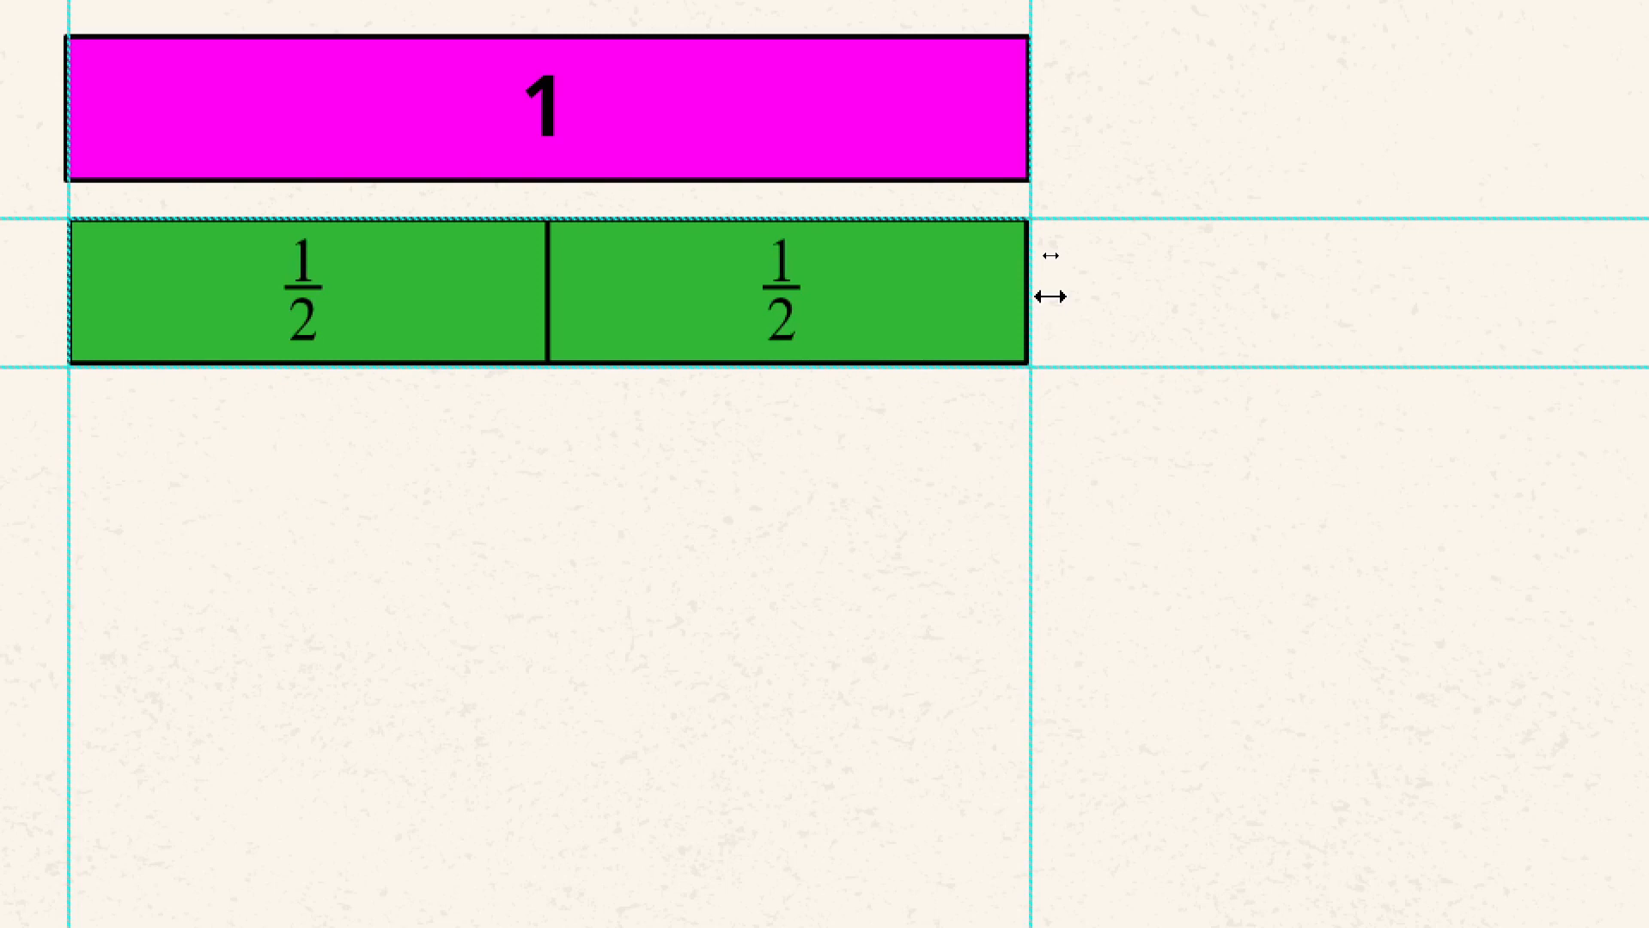
{"action": "left_click_drag", "start_coordinate": [1051, 296], "coordinate": [1051, 294]}
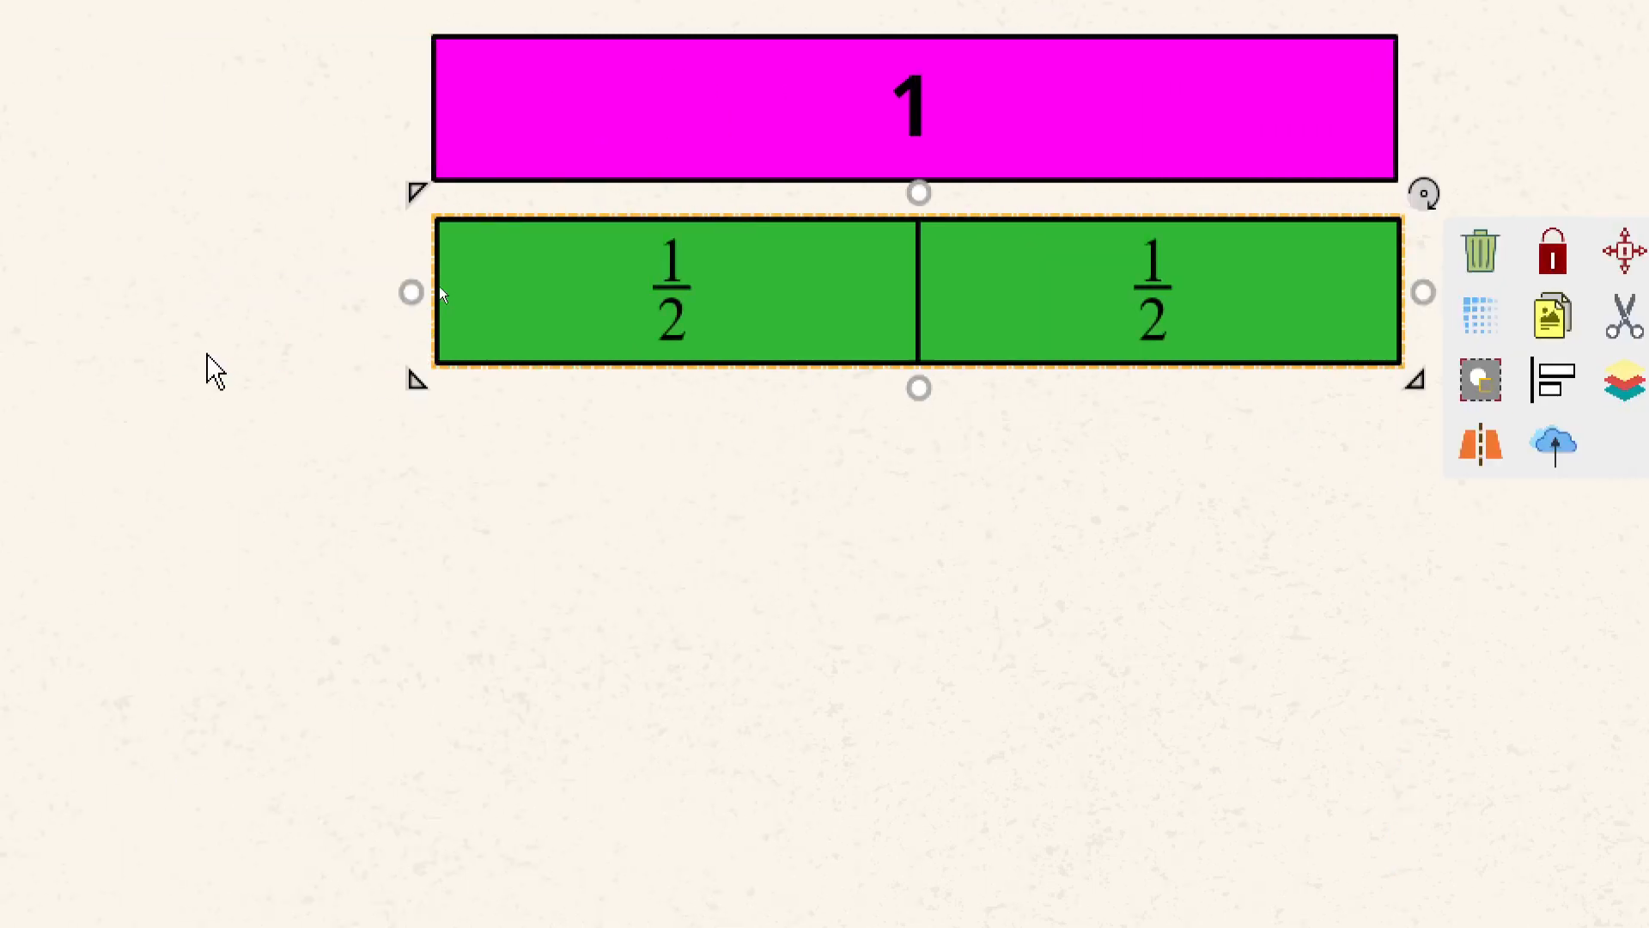
{"action": "left_click_drag", "start_coordinate": [425, 292], "coordinate": [427, 287]}
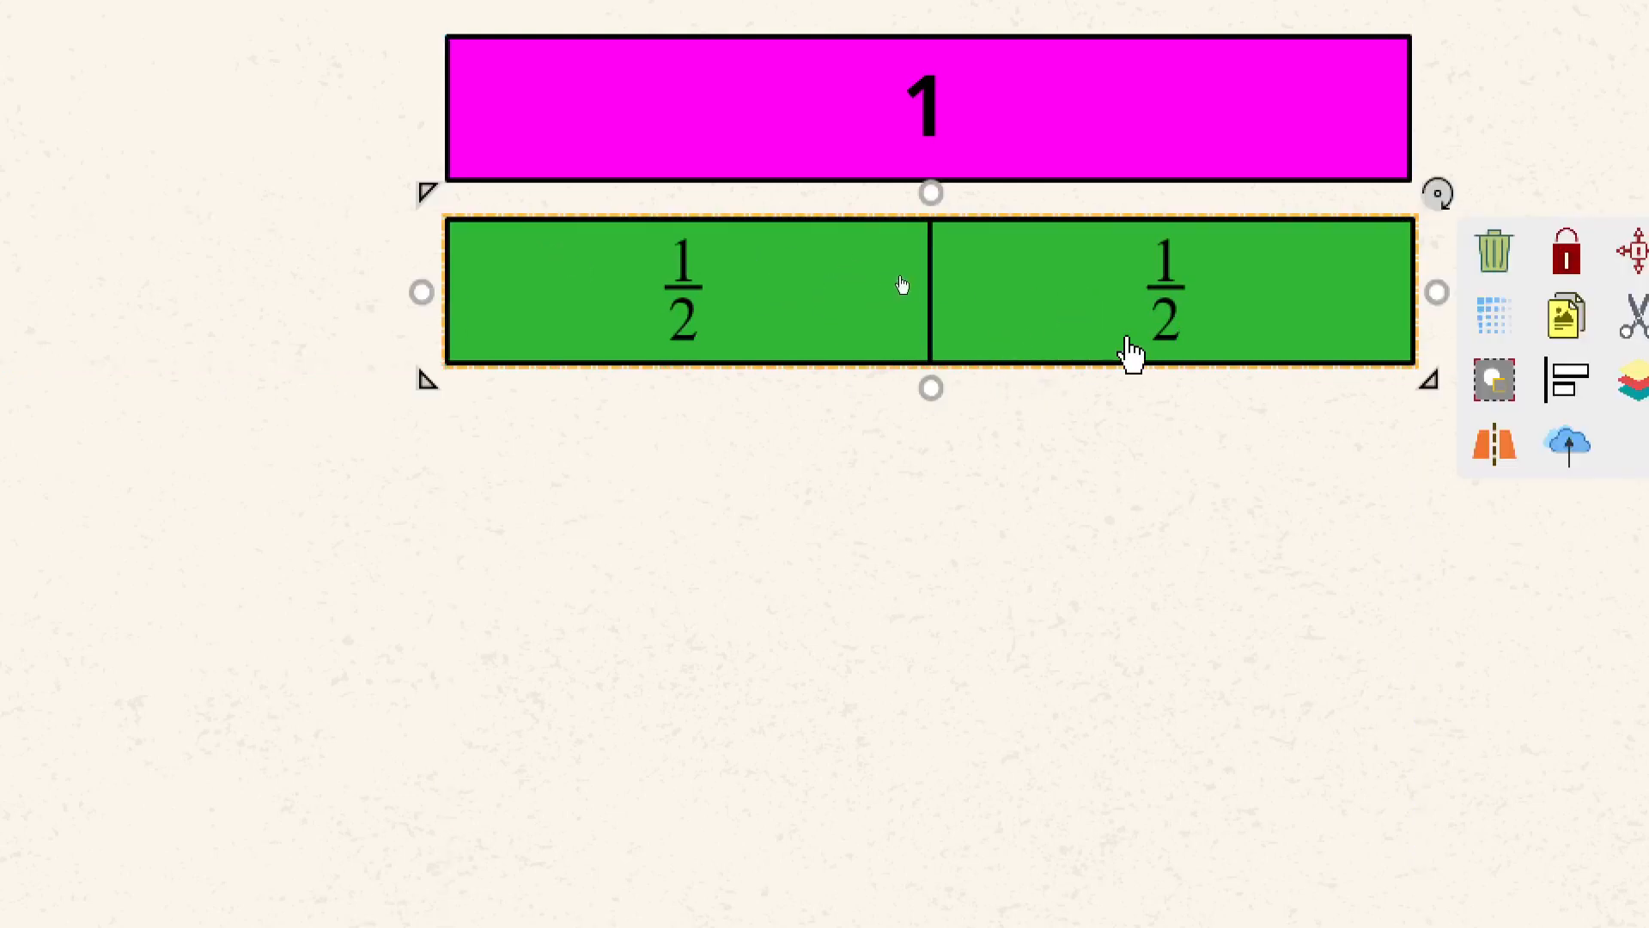
{"action": "left_click", "coordinate": [1091, 441]}
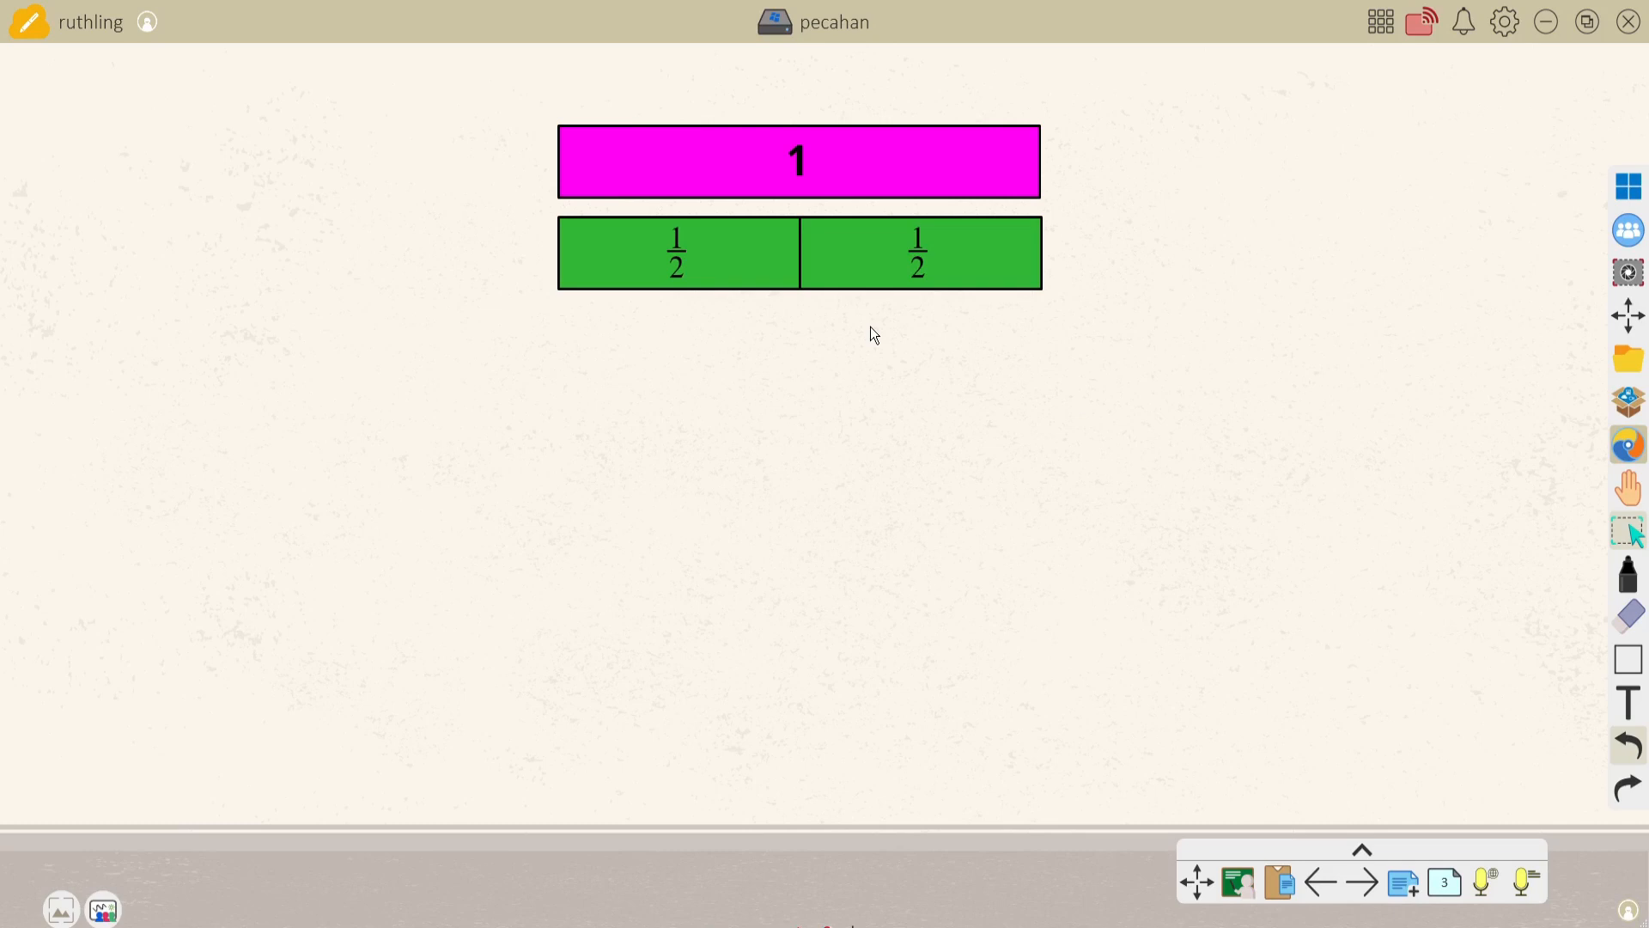
Place another blank magenta bar beneath the green halves and shorten it to about one third of the full width
{"action": "left_click_drag", "start_coordinate": [856, 156], "coordinate": [857, 332]}
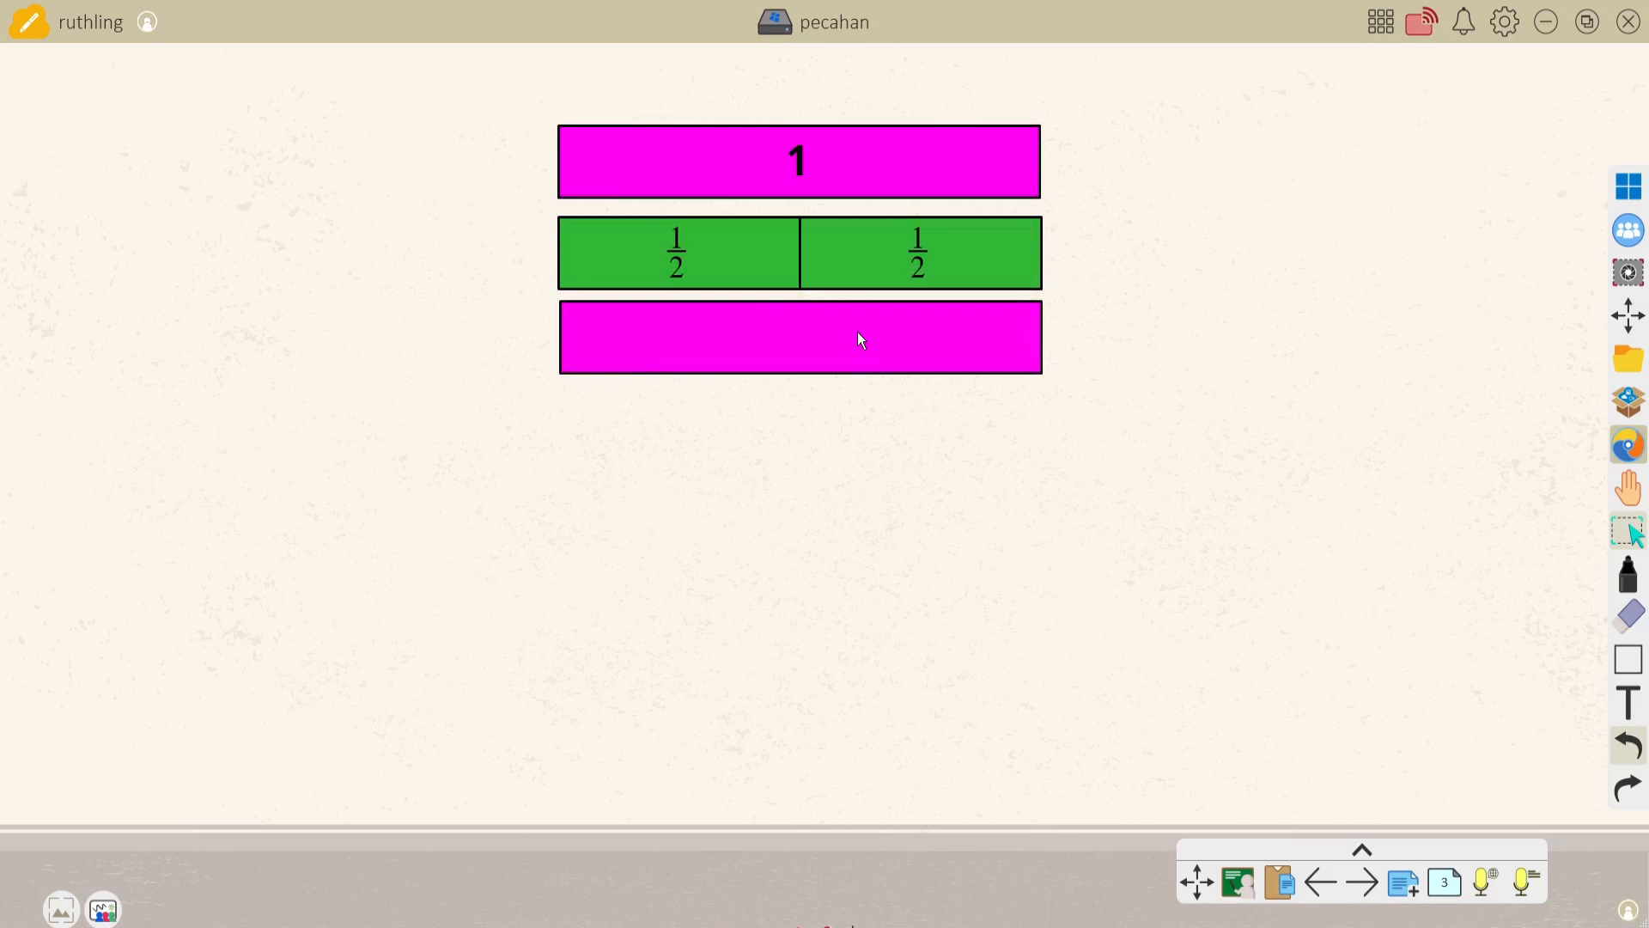
{"action": "left_click", "coordinate": [857, 334]}
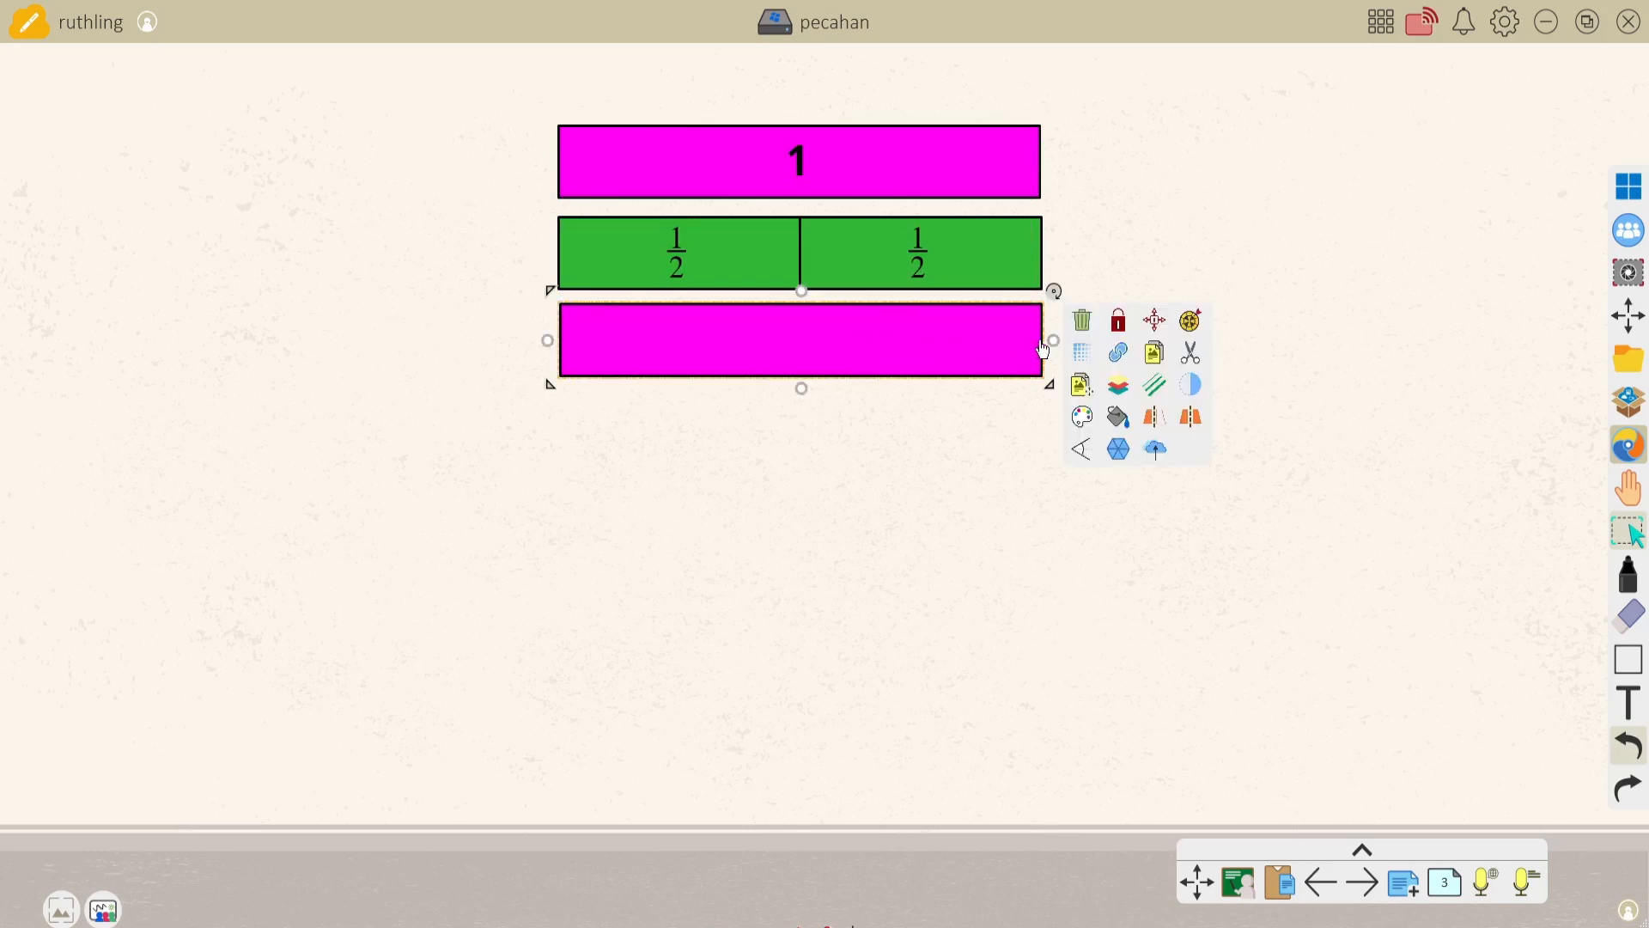
{"action": "left_click_drag", "start_coordinate": [1049, 340], "coordinate": [745, 347]}
{"action": "left_click_drag", "start_coordinate": [750, 348], "coordinate": [734, 354]}
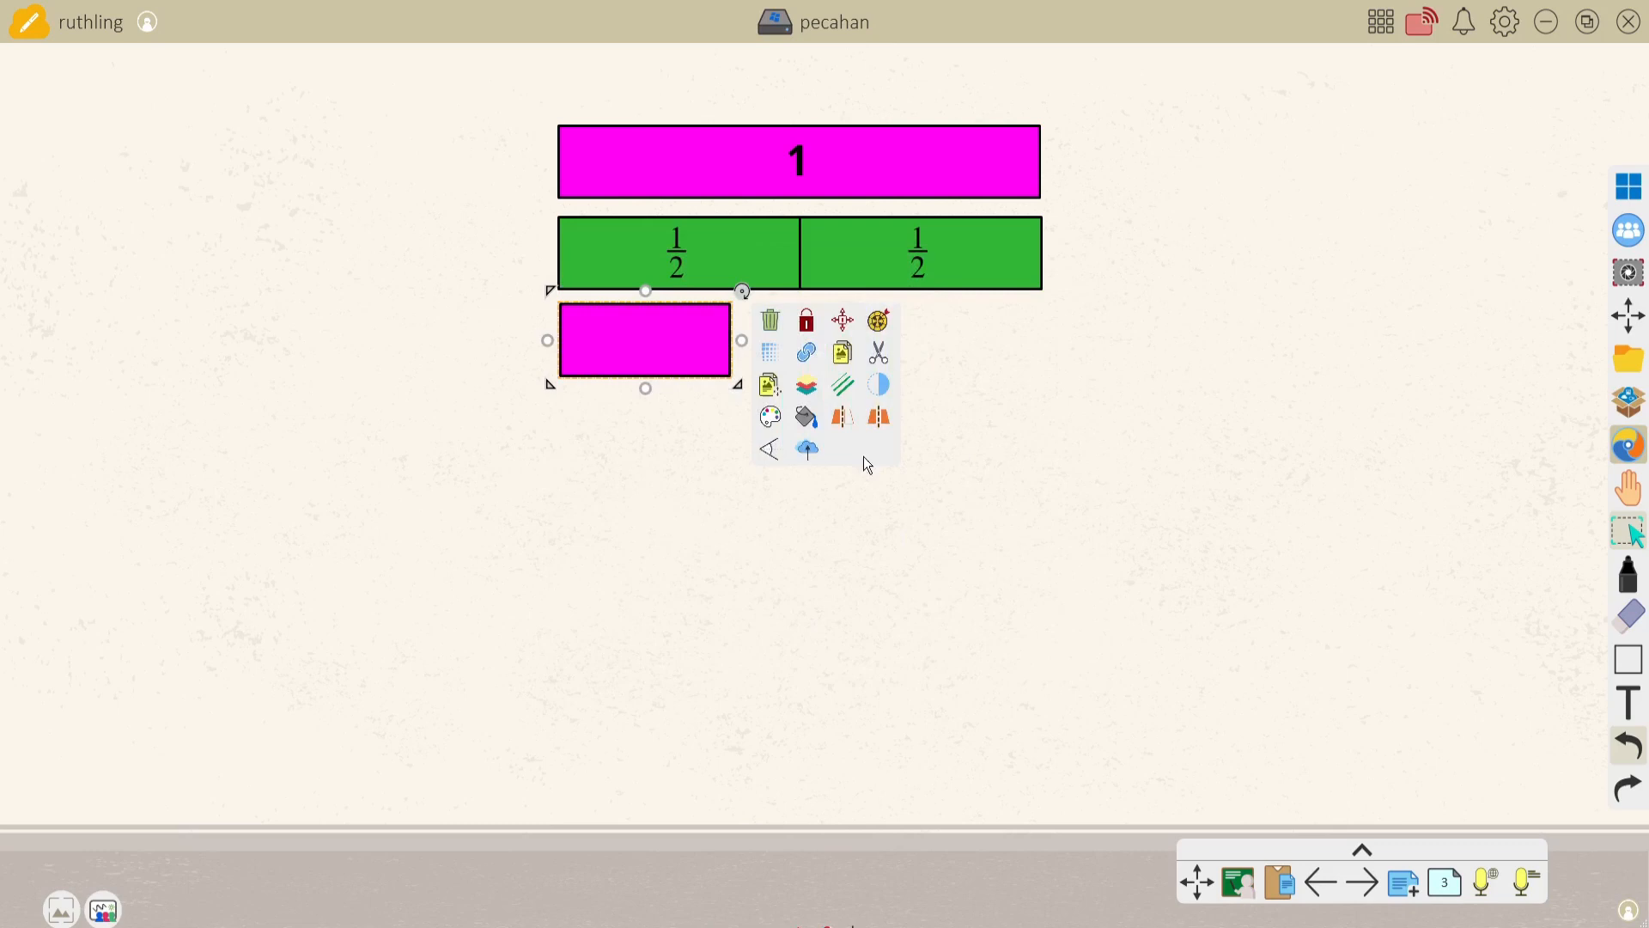
Fill the shortened magenta bar in the third row with orange
{"action": "left_click", "coordinate": [810, 419]}
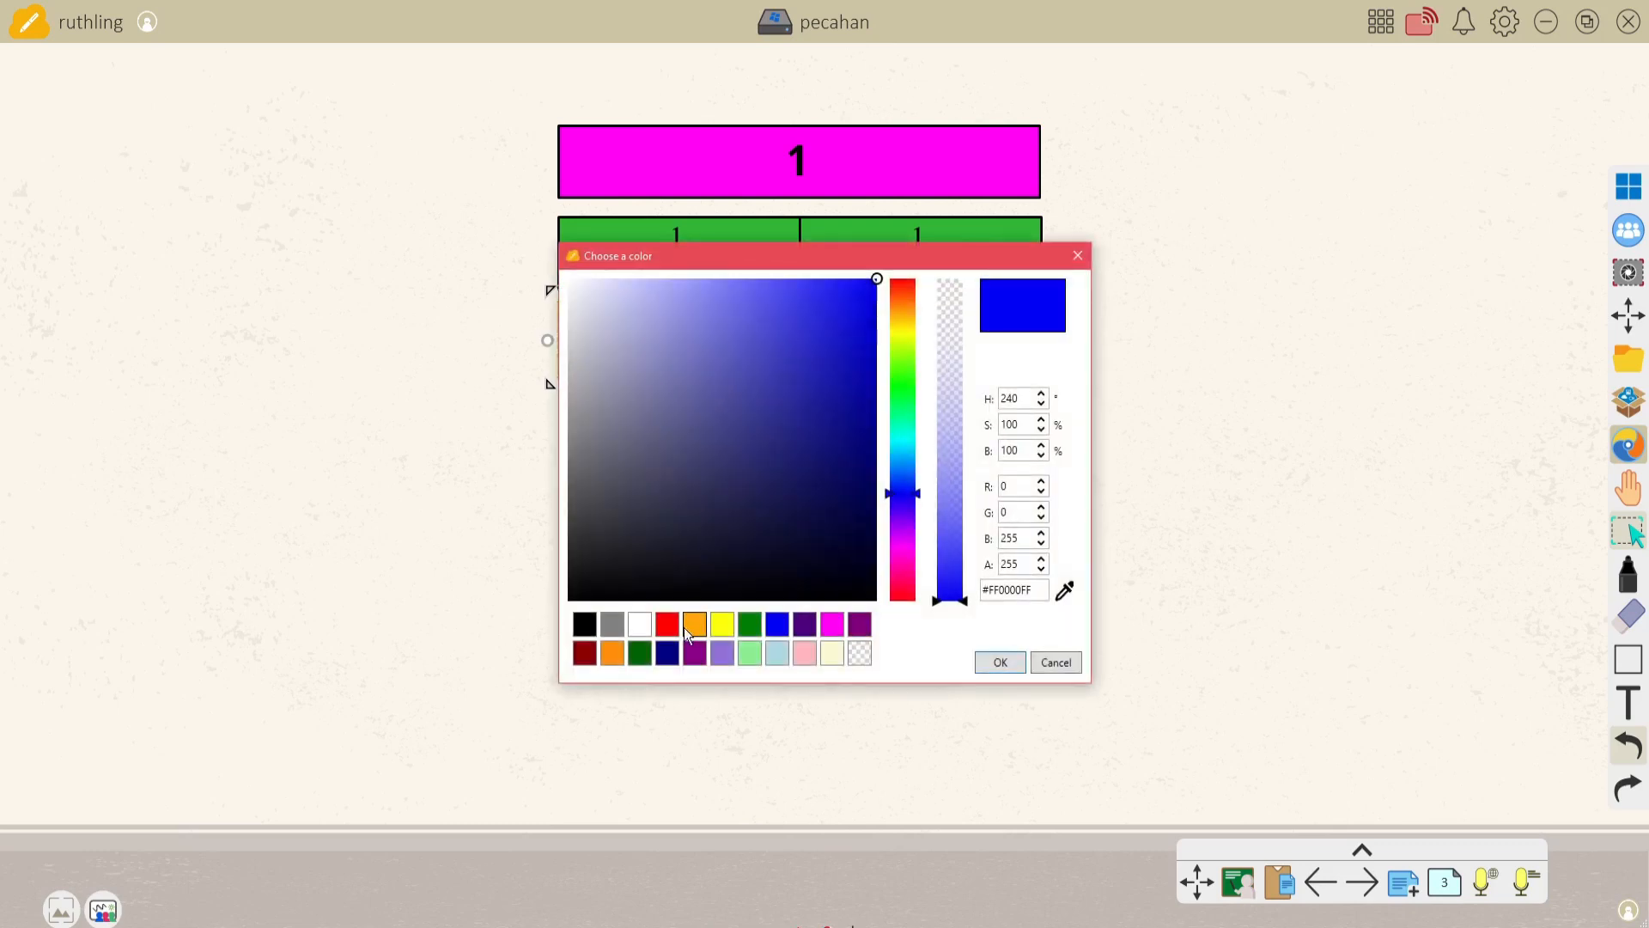
{"action": "left_click", "coordinate": [694, 625]}
{"action": "left_click", "coordinate": [1001, 663]}
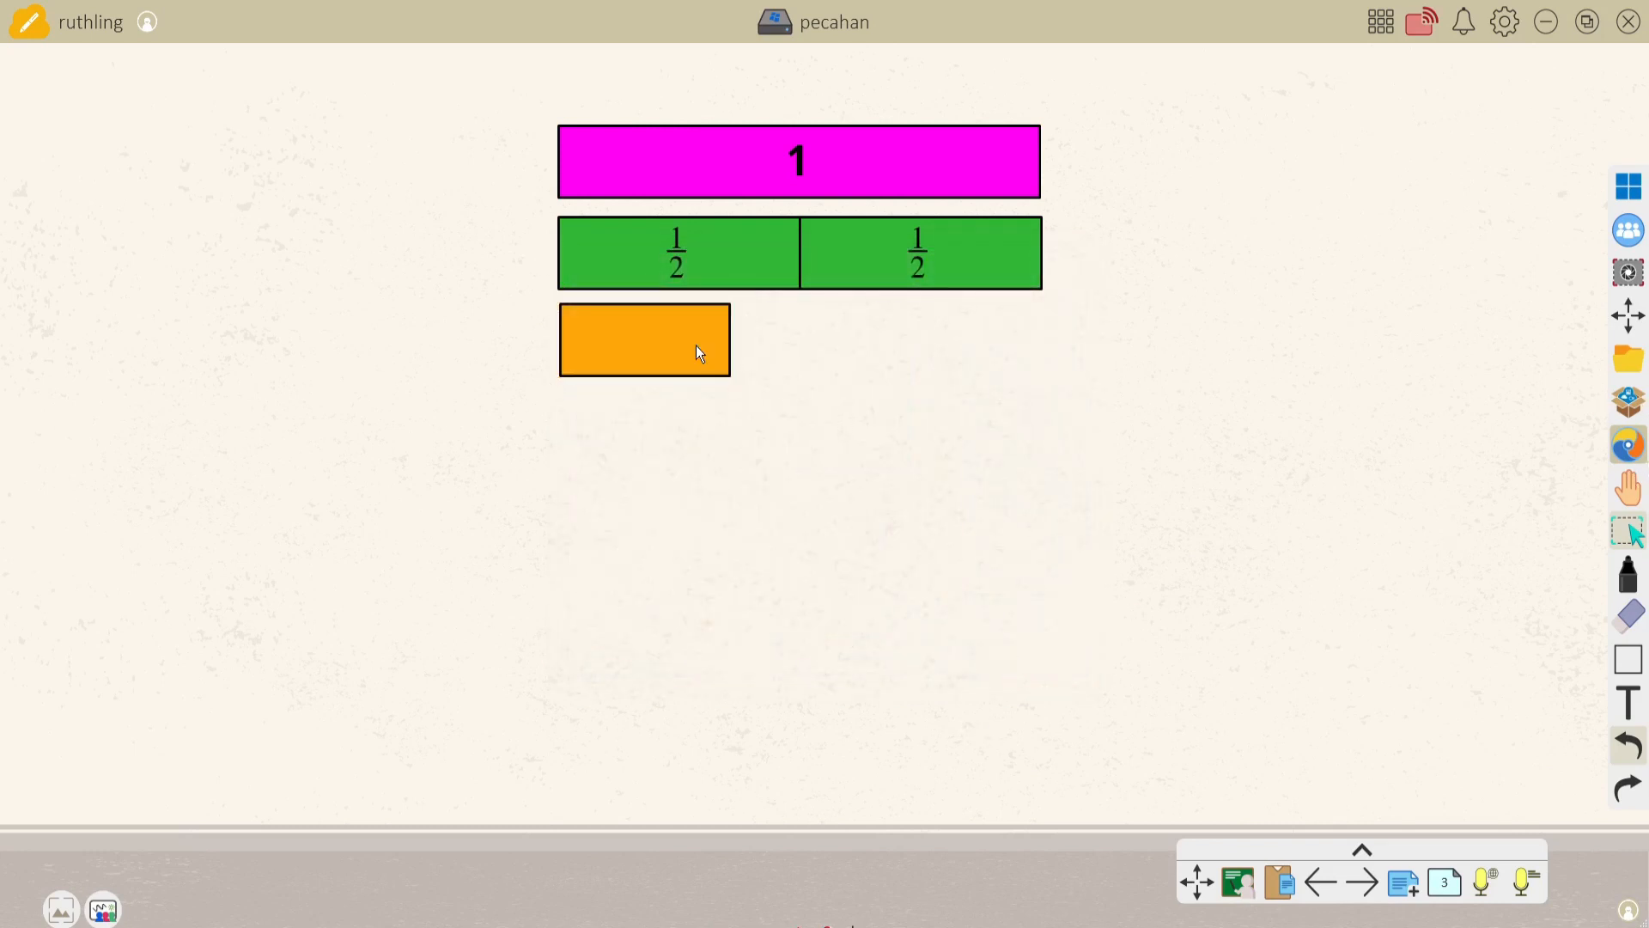
Insert the handwritten fraction 1/3 as a math expression and place it at the centre of the orange bar
{"action": "left_click", "coordinate": [1629, 404]}
{"action": "left_click", "coordinate": [1012, 352]}
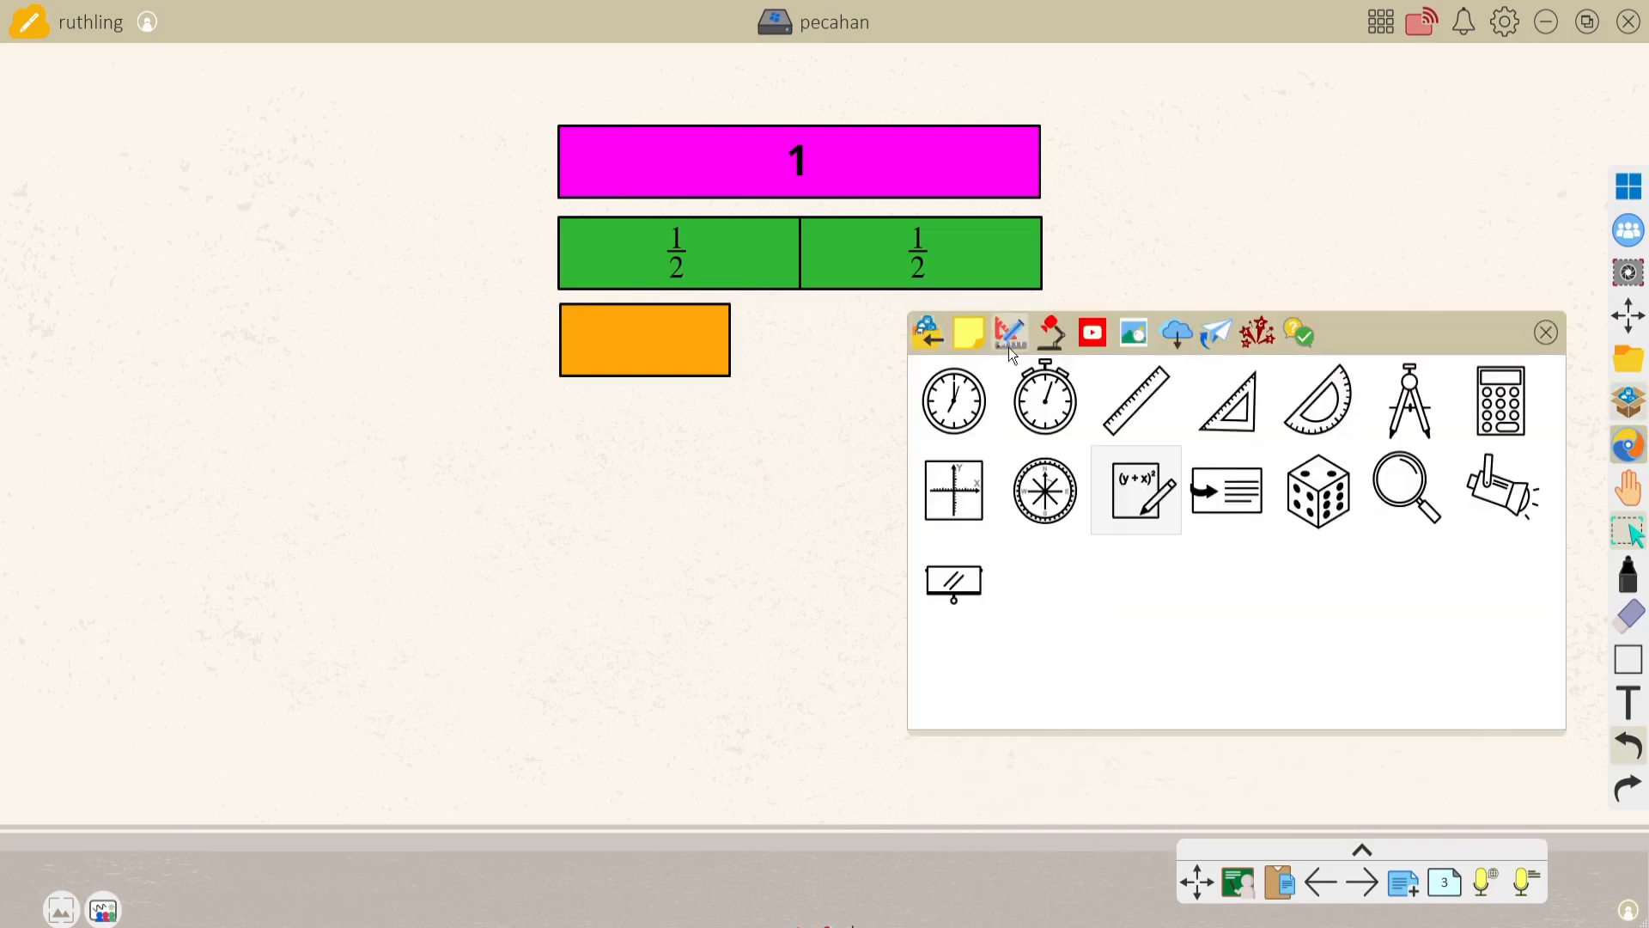
{"action": "left_click", "coordinate": [1148, 502]}
{"action": "left_click_drag", "start_coordinate": [761, 361], "coordinate": [760, 428]}
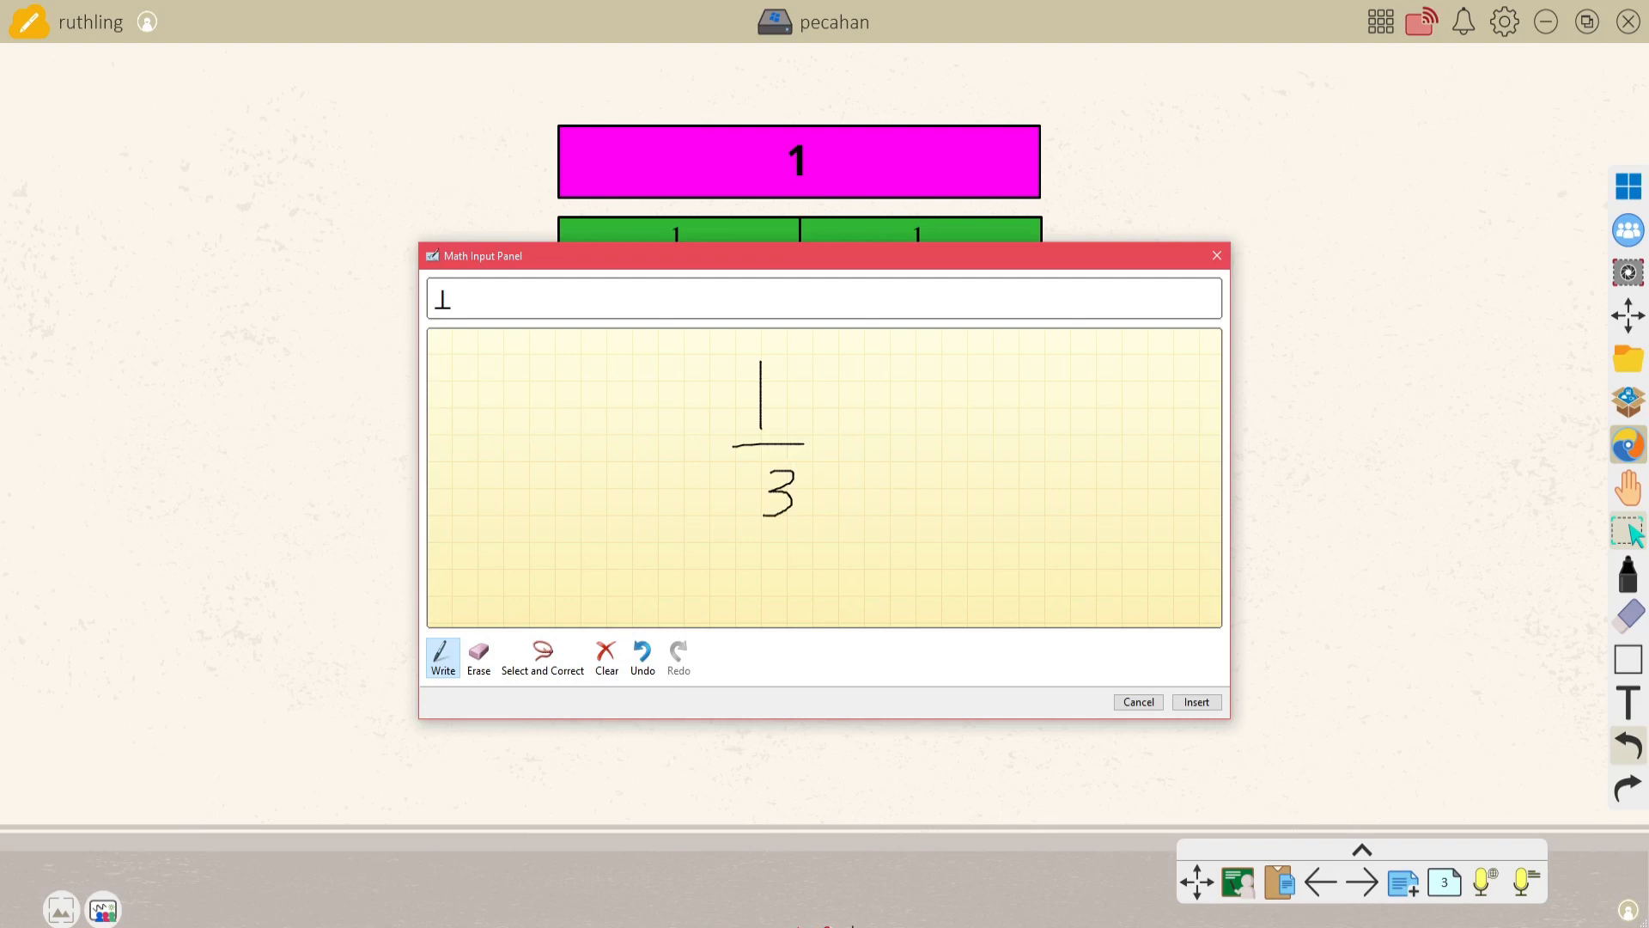
{"action": "left_click", "coordinate": [1198, 702]}
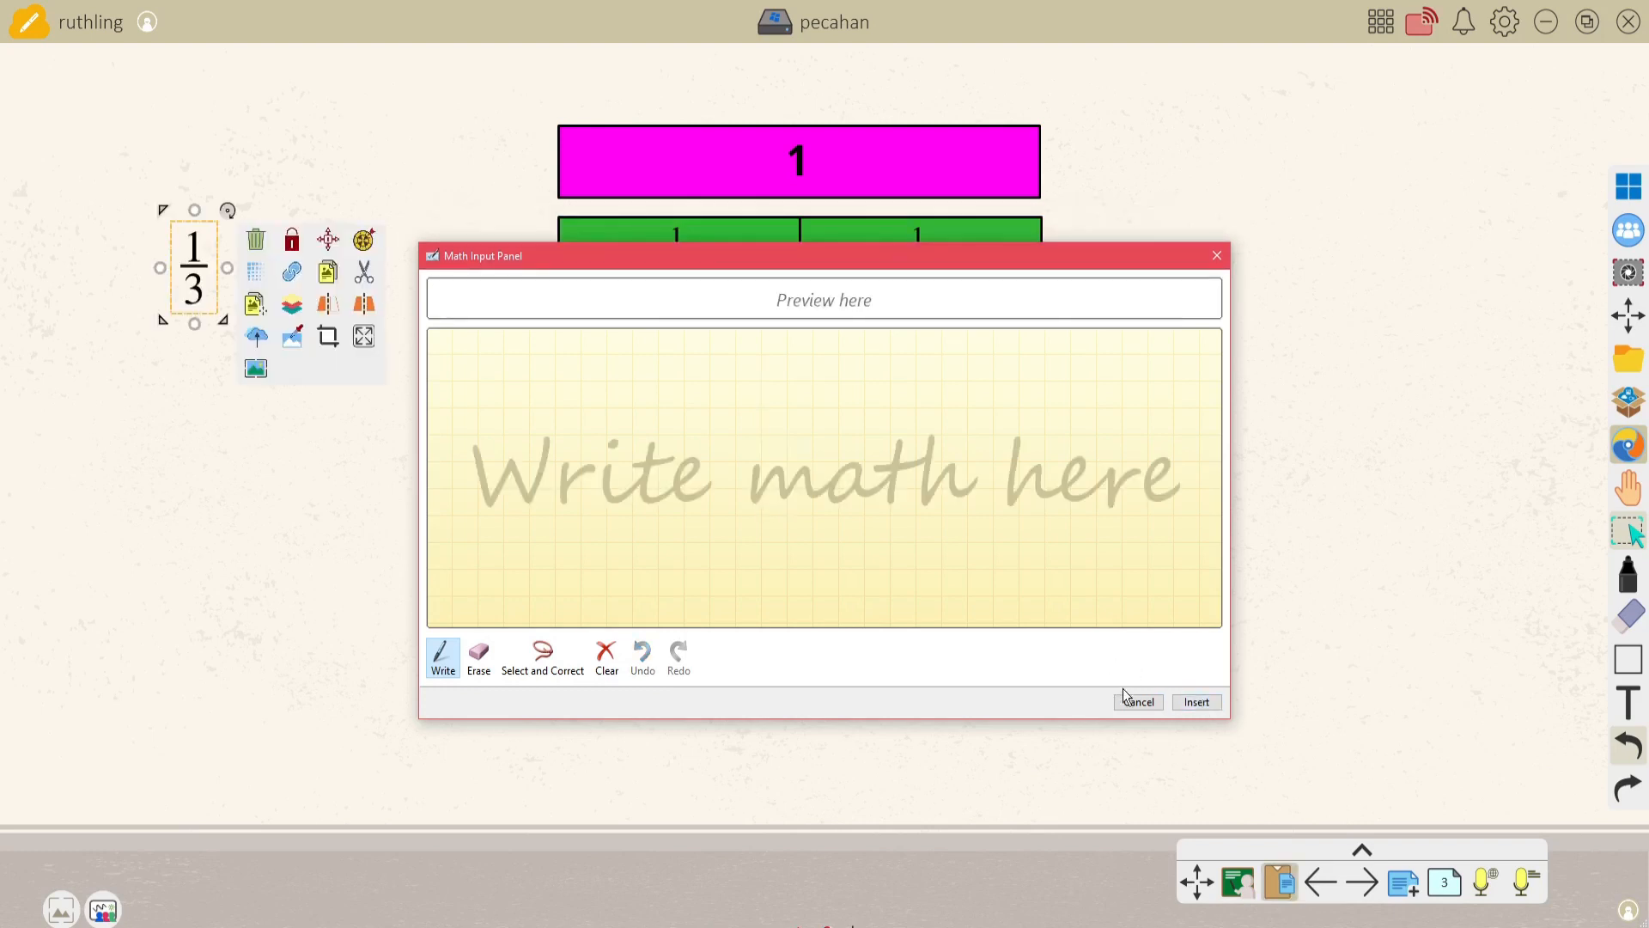
{"action": "left_click", "coordinate": [1139, 702]}
{"action": "left_click_drag", "start_coordinate": [194, 266], "coordinate": [657, 365]}
{"action": "left_click", "coordinate": [540, 343]}
Mirror a copy of the labelled orange third to its right and nudge it so the adjoining borders overlap
{"action": "left_click", "coordinate": [725, 342]}
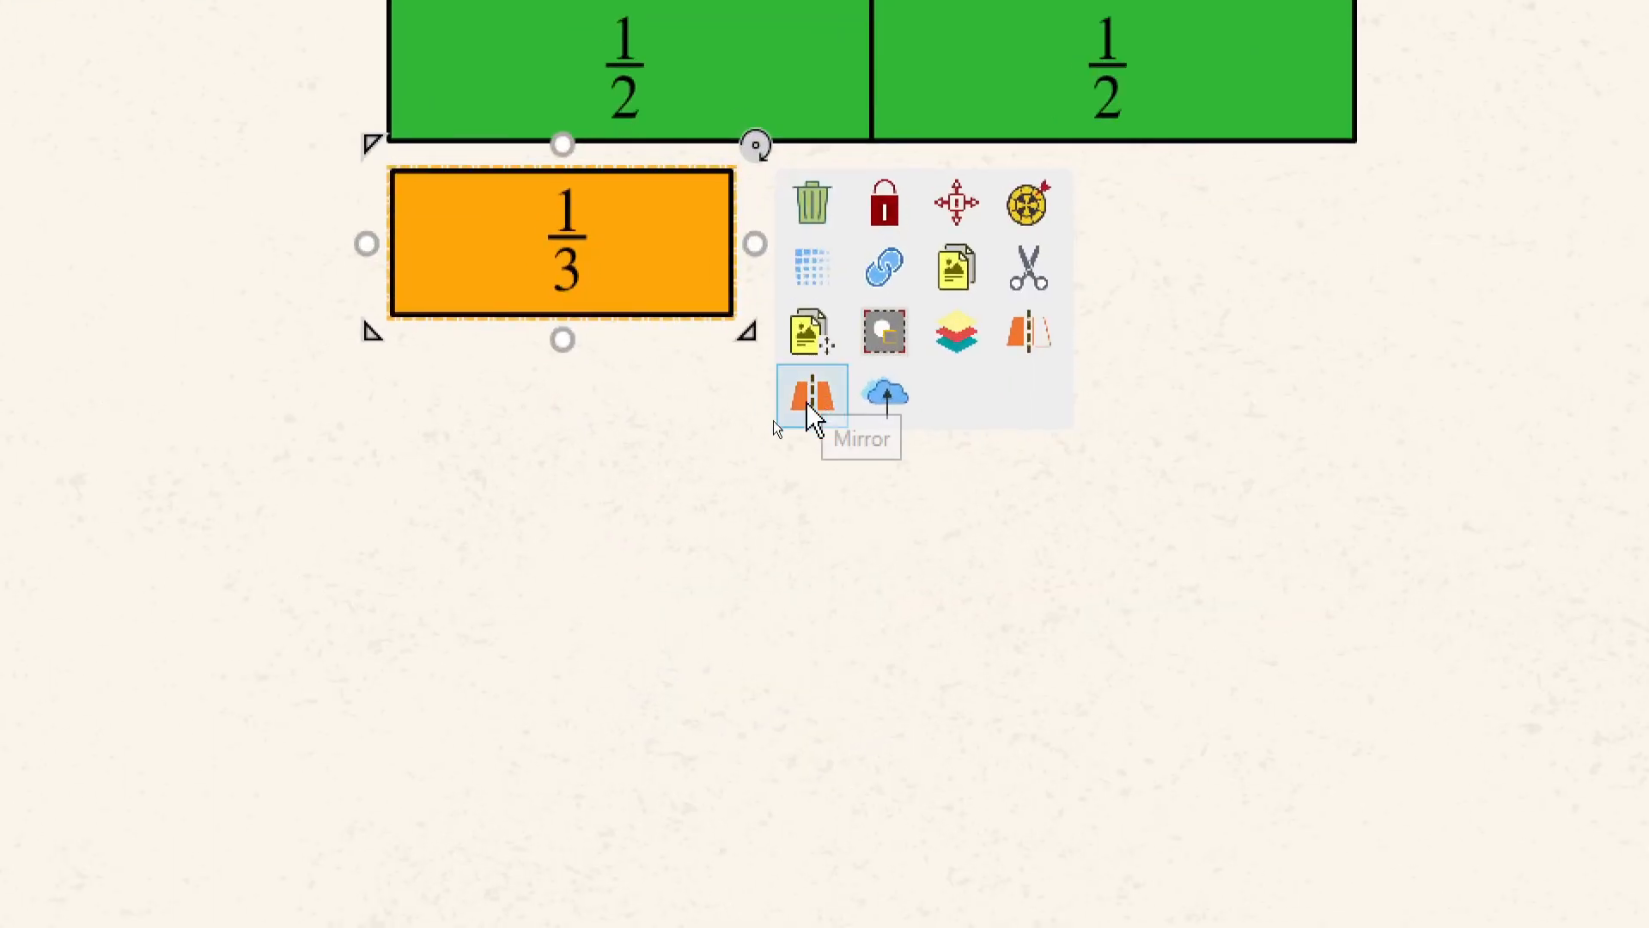
{"action": "left_click", "coordinate": [812, 399]}
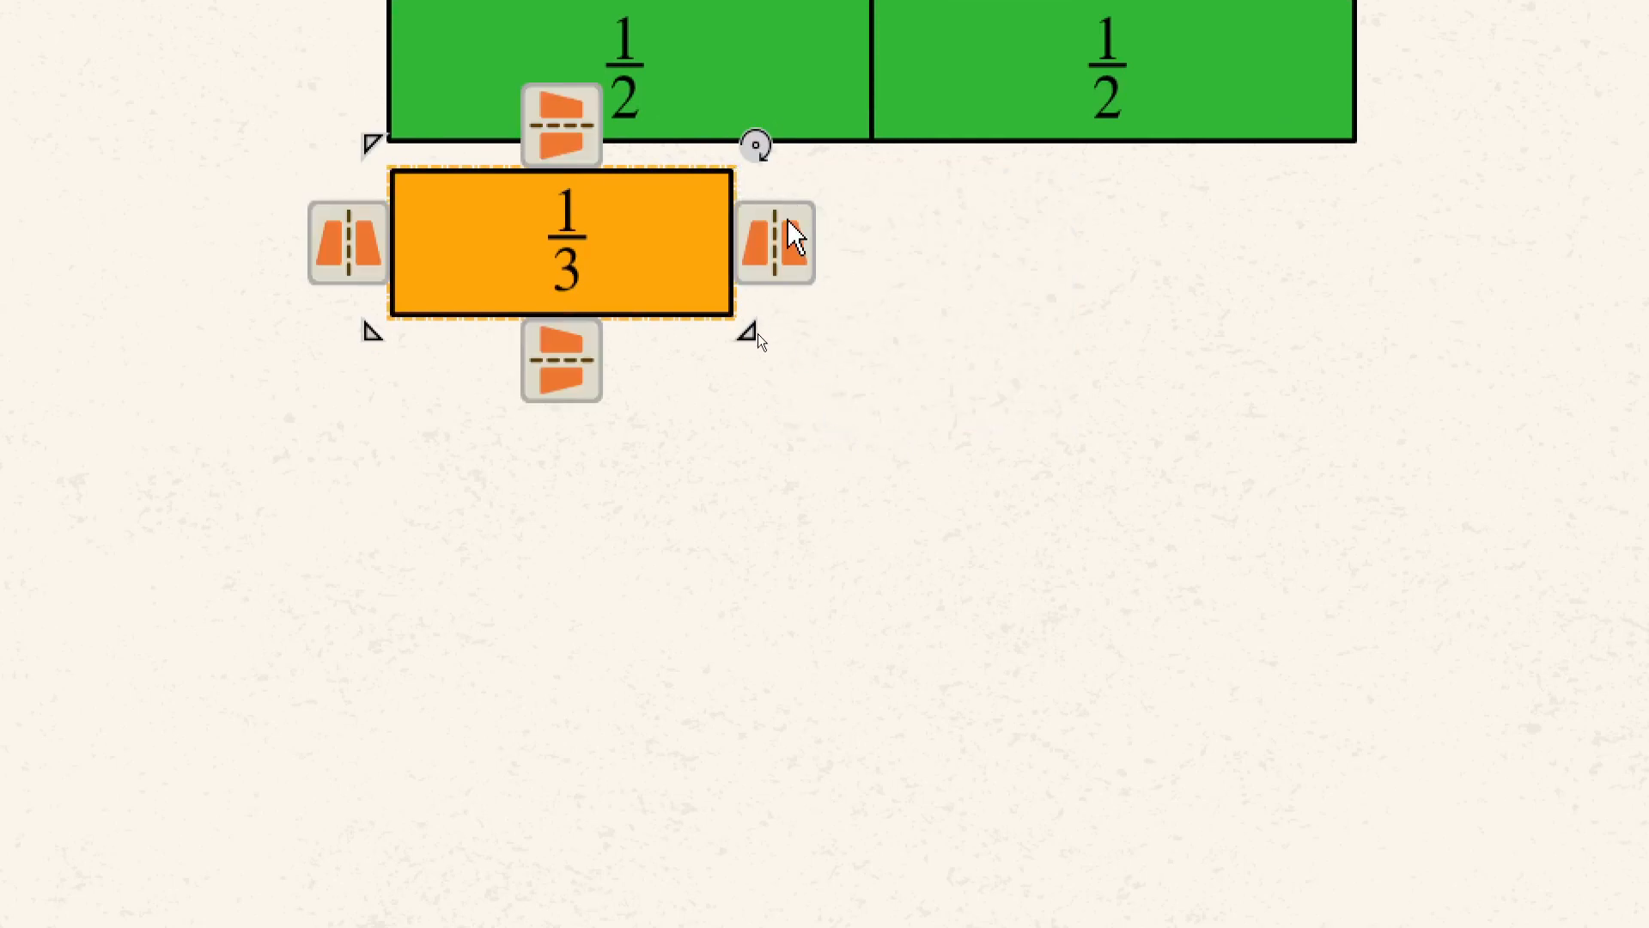
{"action": "left_click", "coordinate": [787, 242]}
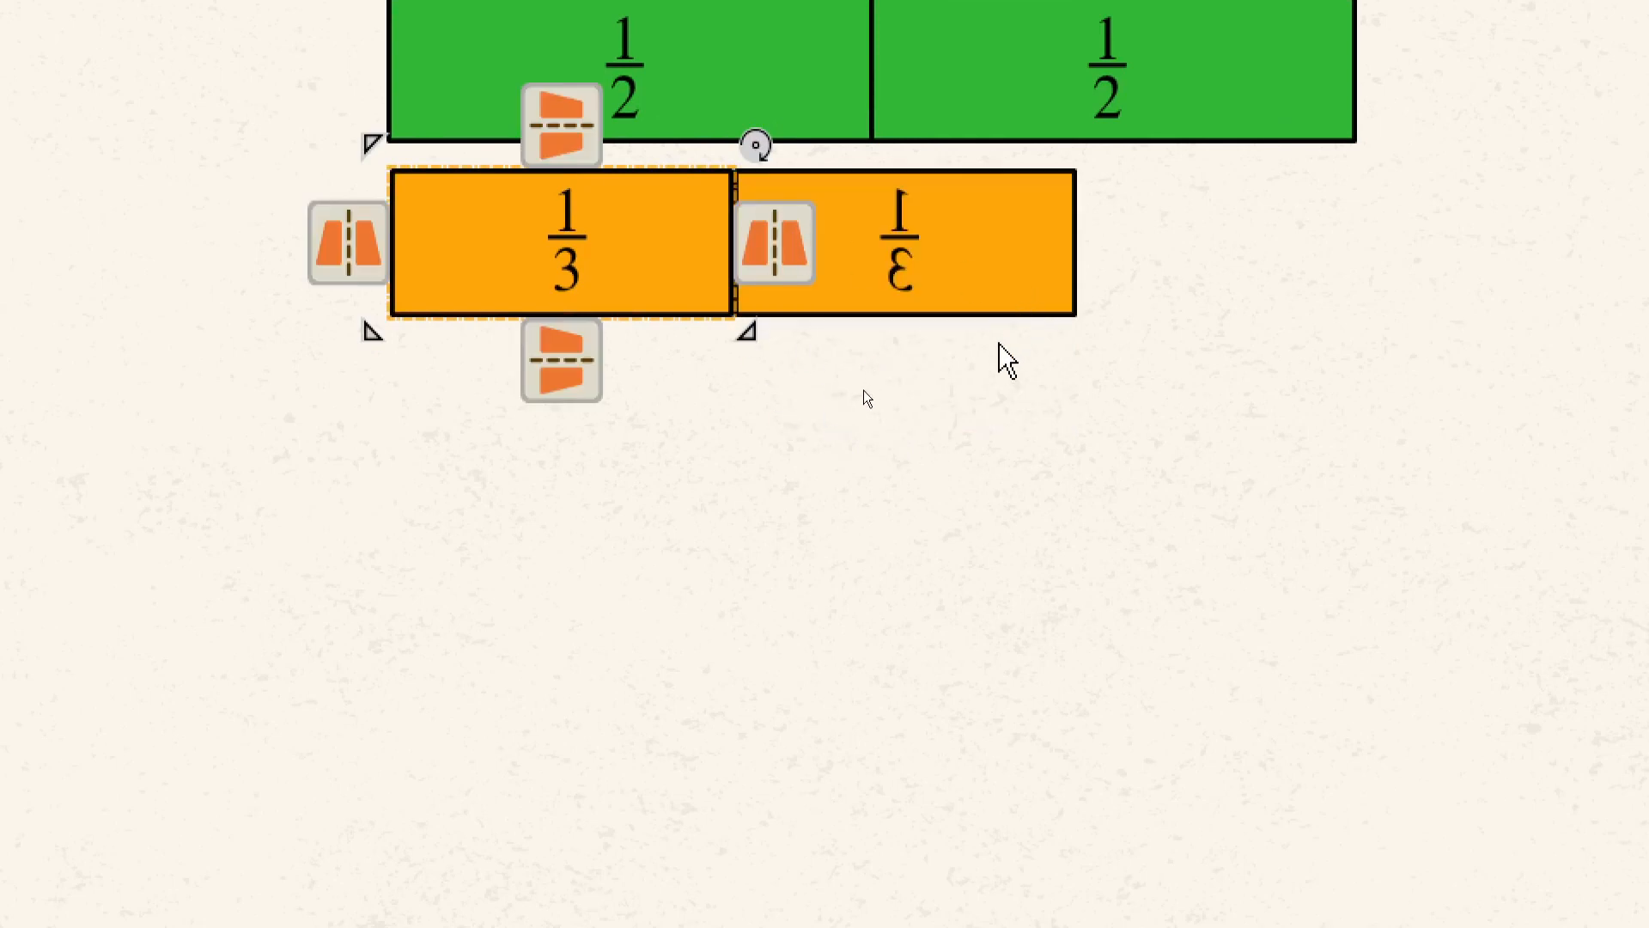
{"action": "left_click", "coordinate": [999, 344]}
{"action": "left_click", "coordinate": [884, 303]}
{"action": "left_click_drag", "start_coordinate": [884, 306], "coordinate": [875, 289]}
{"action": "left_click", "coordinate": [869, 379]}
Flip the second orange third horizontally so its 1/3 label reads correctly
{"action": "left_click", "coordinate": [876, 267]}
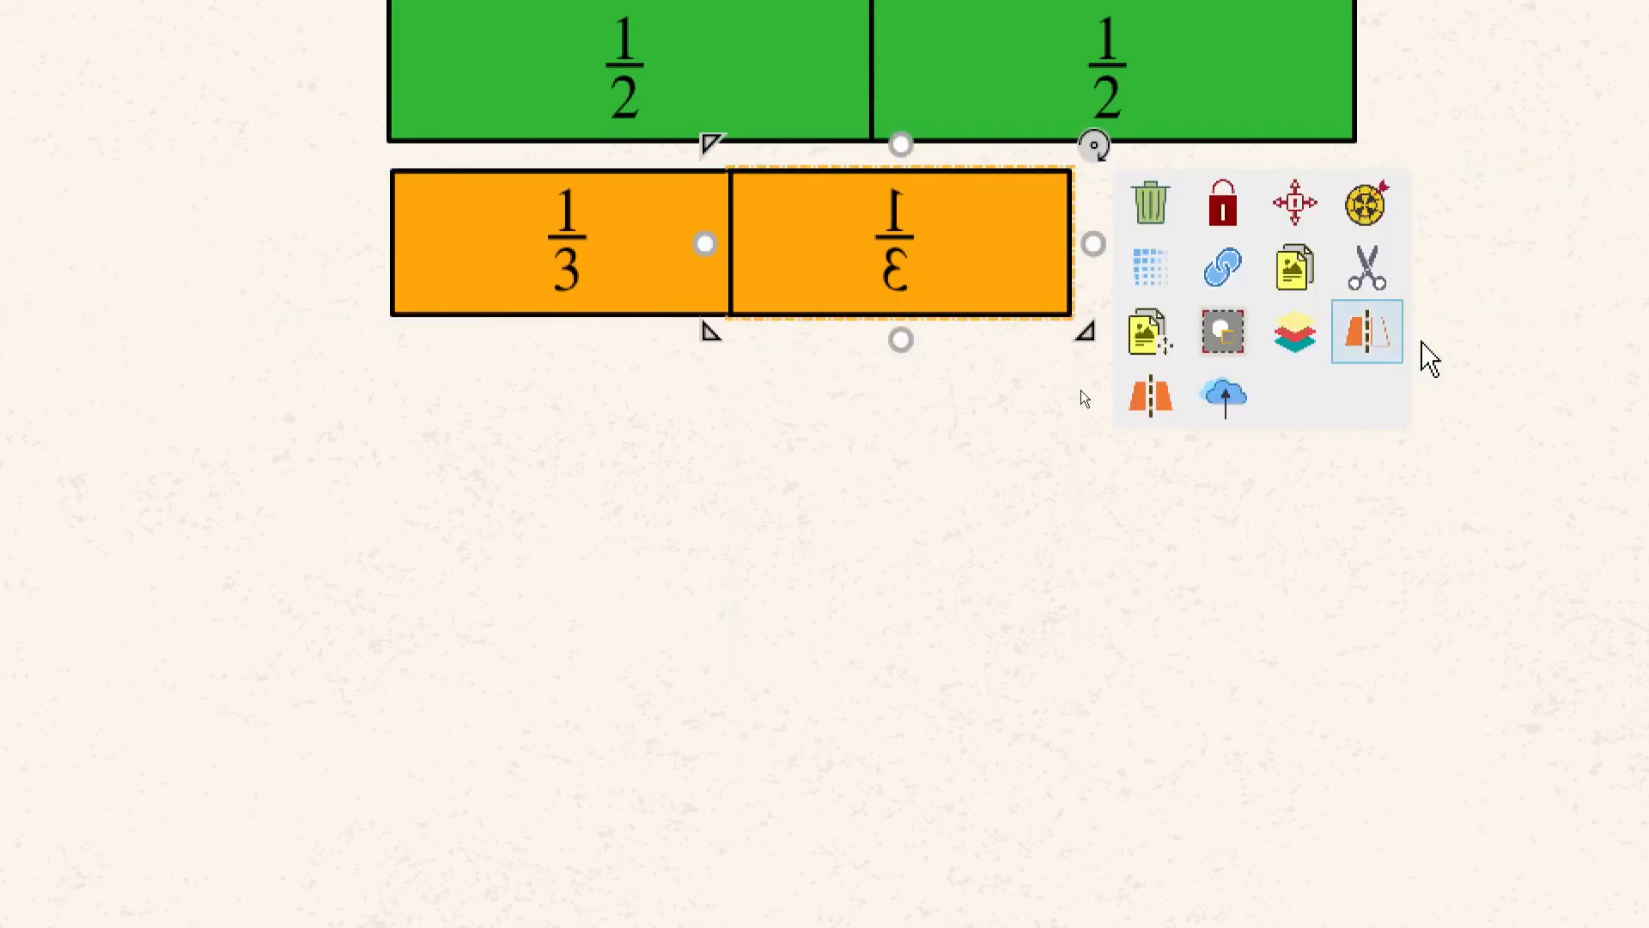
{"action": "left_click", "coordinate": [1381, 356]}
{"action": "left_click", "coordinate": [1115, 240]}
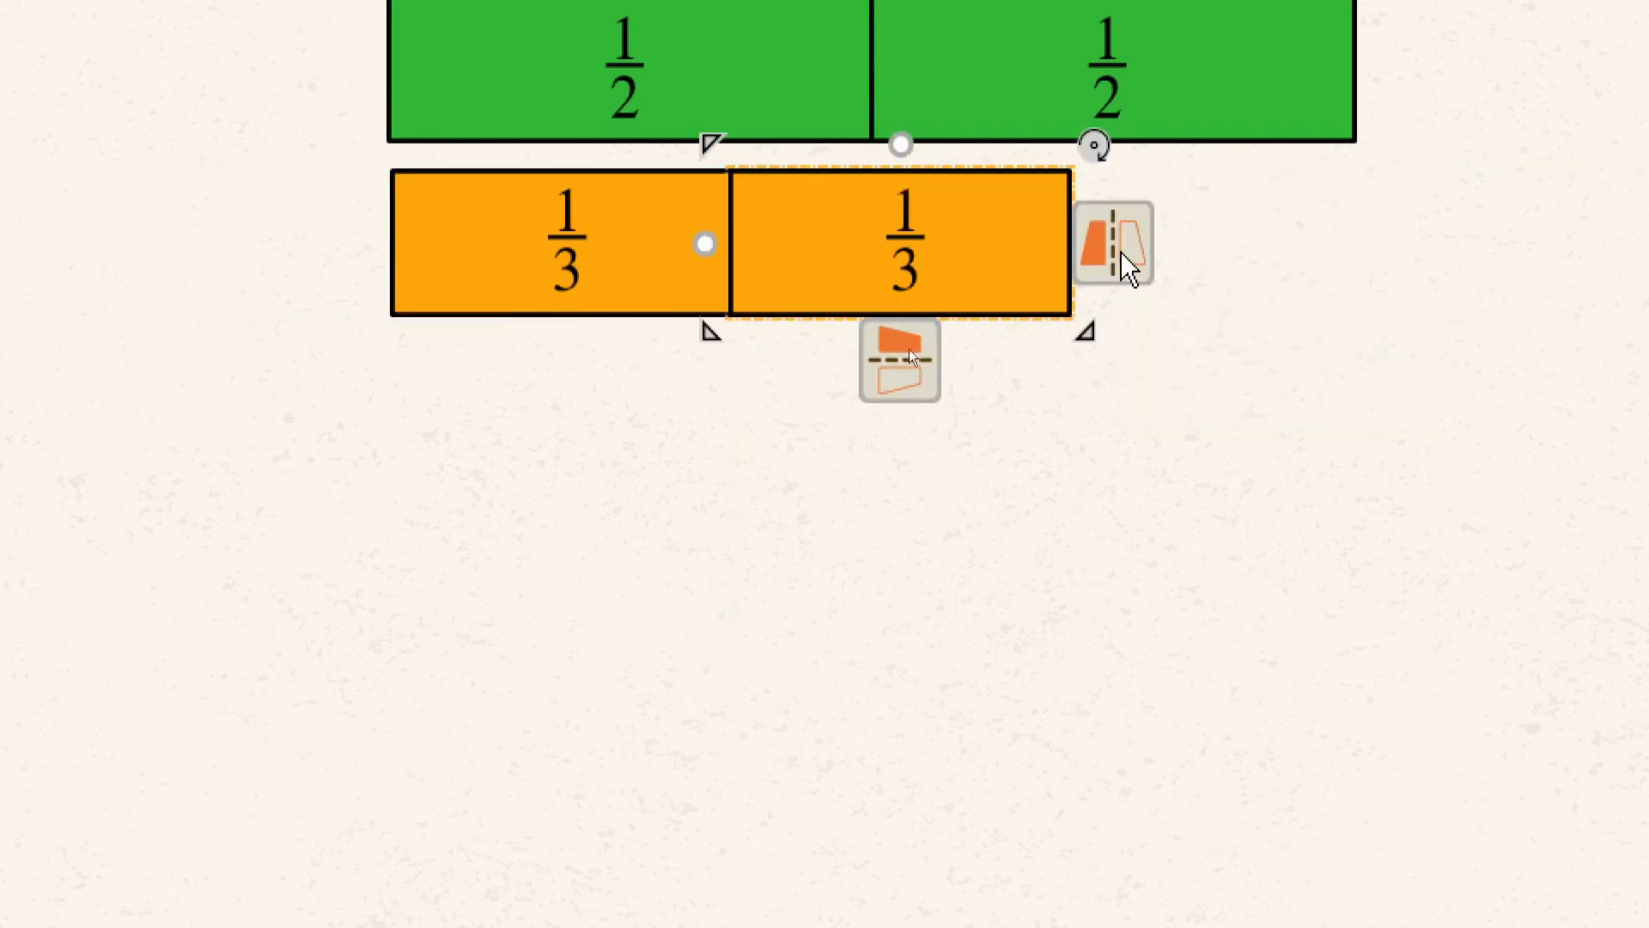
{"action": "left_click", "coordinate": [865, 420]}
Mirror a third orange piece from the second one and nudge it so their shared borders overlap
{"action": "left_click", "coordinate": [1007, 259]}
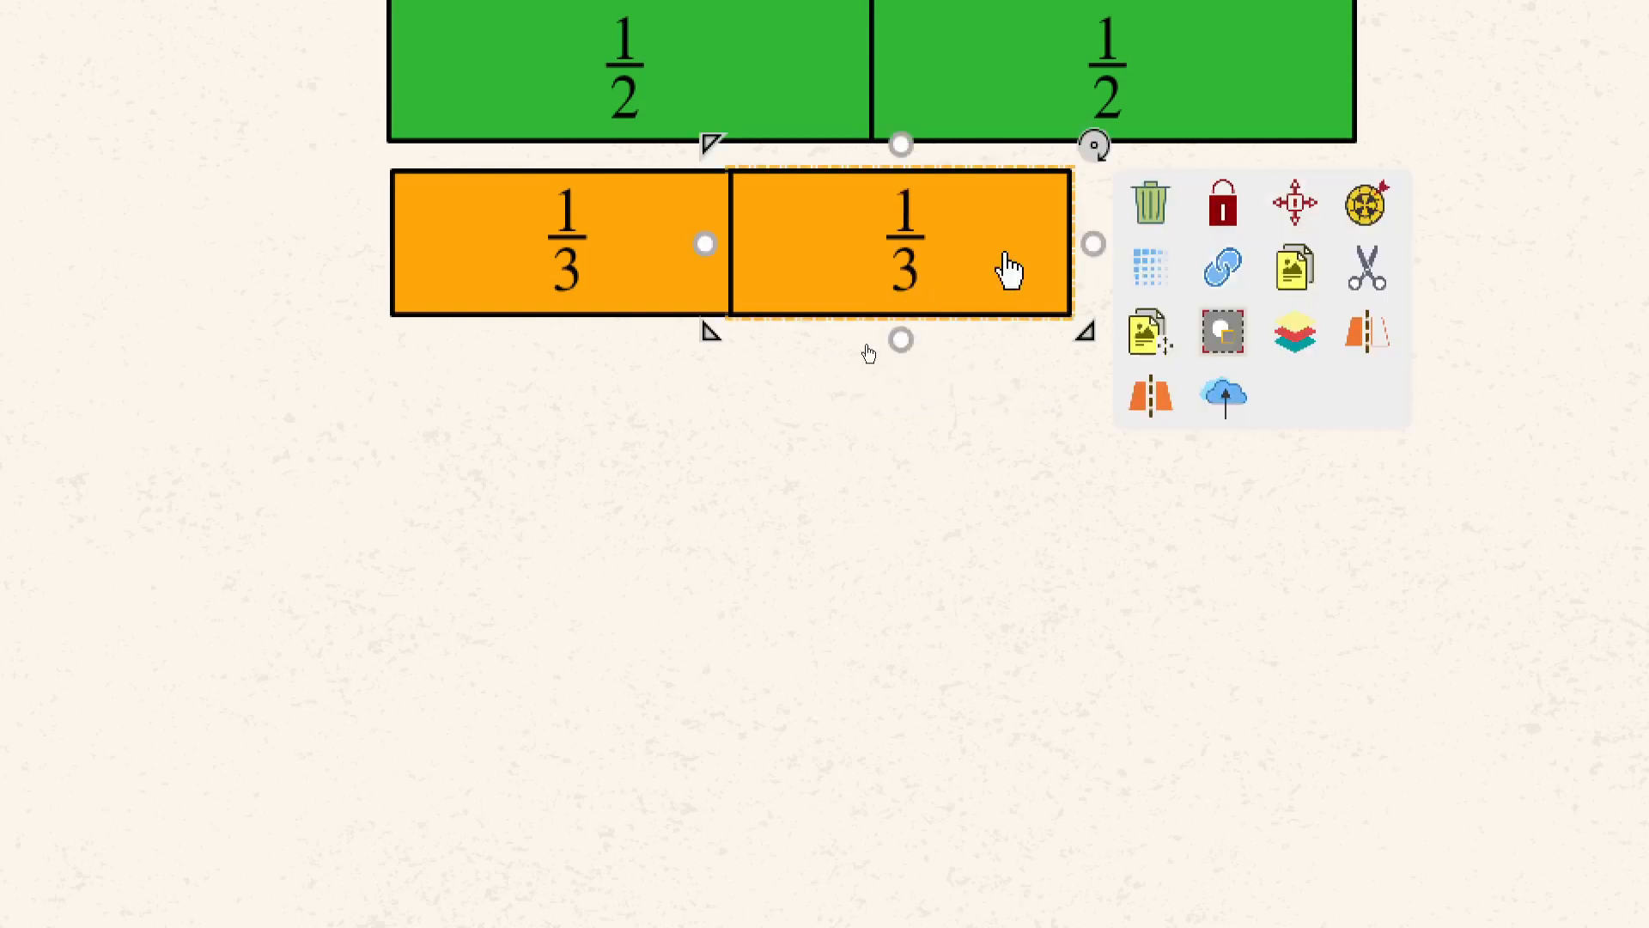
{"action": "left_click", "coordinate": [1148, 402]}
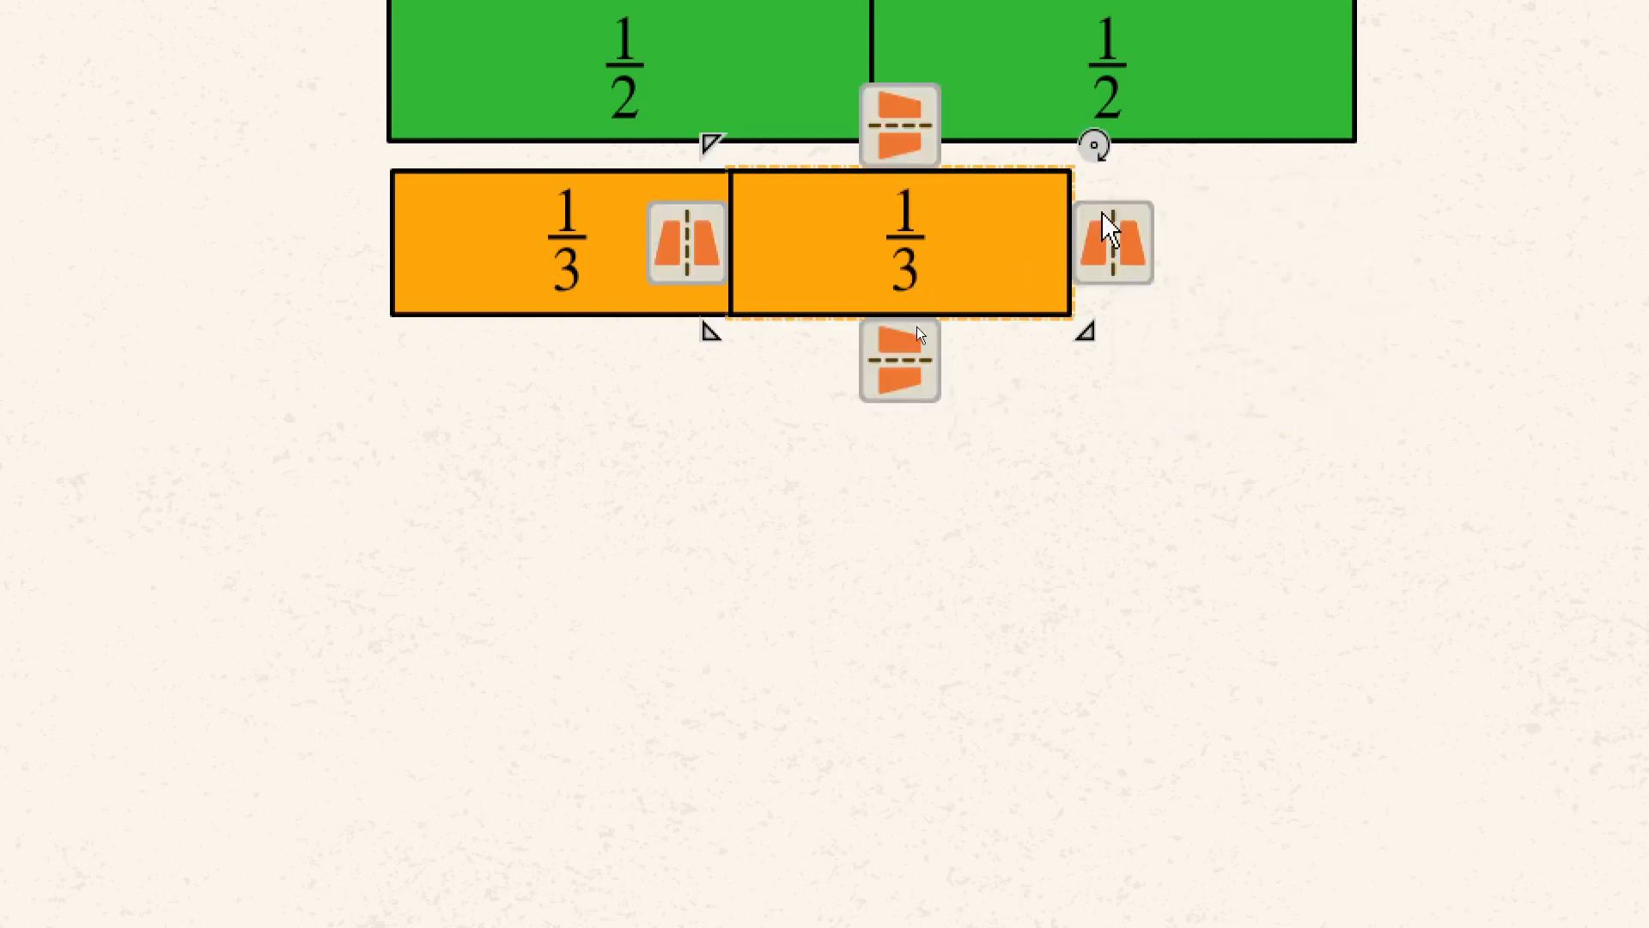
{"action": "left_click", "coordinate": [1115, 244]}
{"action": "left_click", "coordinate": [1294, 348]}
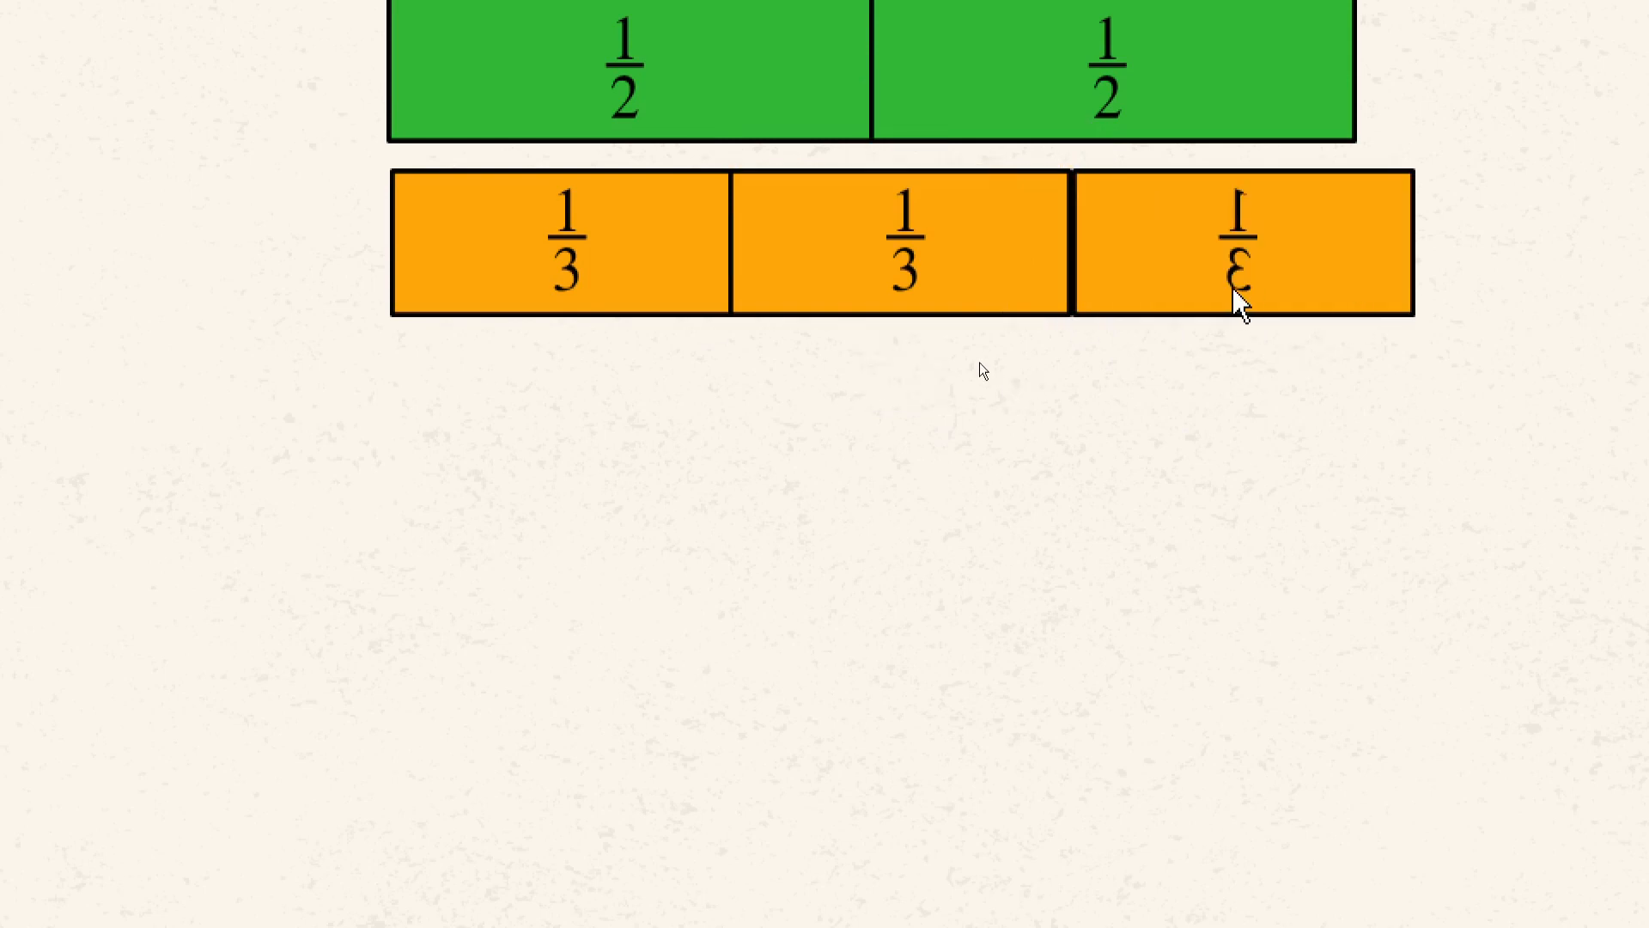
{"action": "left_click_drag", "start_coordinate": [1281, 295], "coordinate": [1277, 296]}
{"action": "left_click", "coordinate": [1263, 354]}
Flip the third orange piece horizontally to correct its reversed 1/3 label
{"action": "left_click", "coordinate": [1263, 266]}
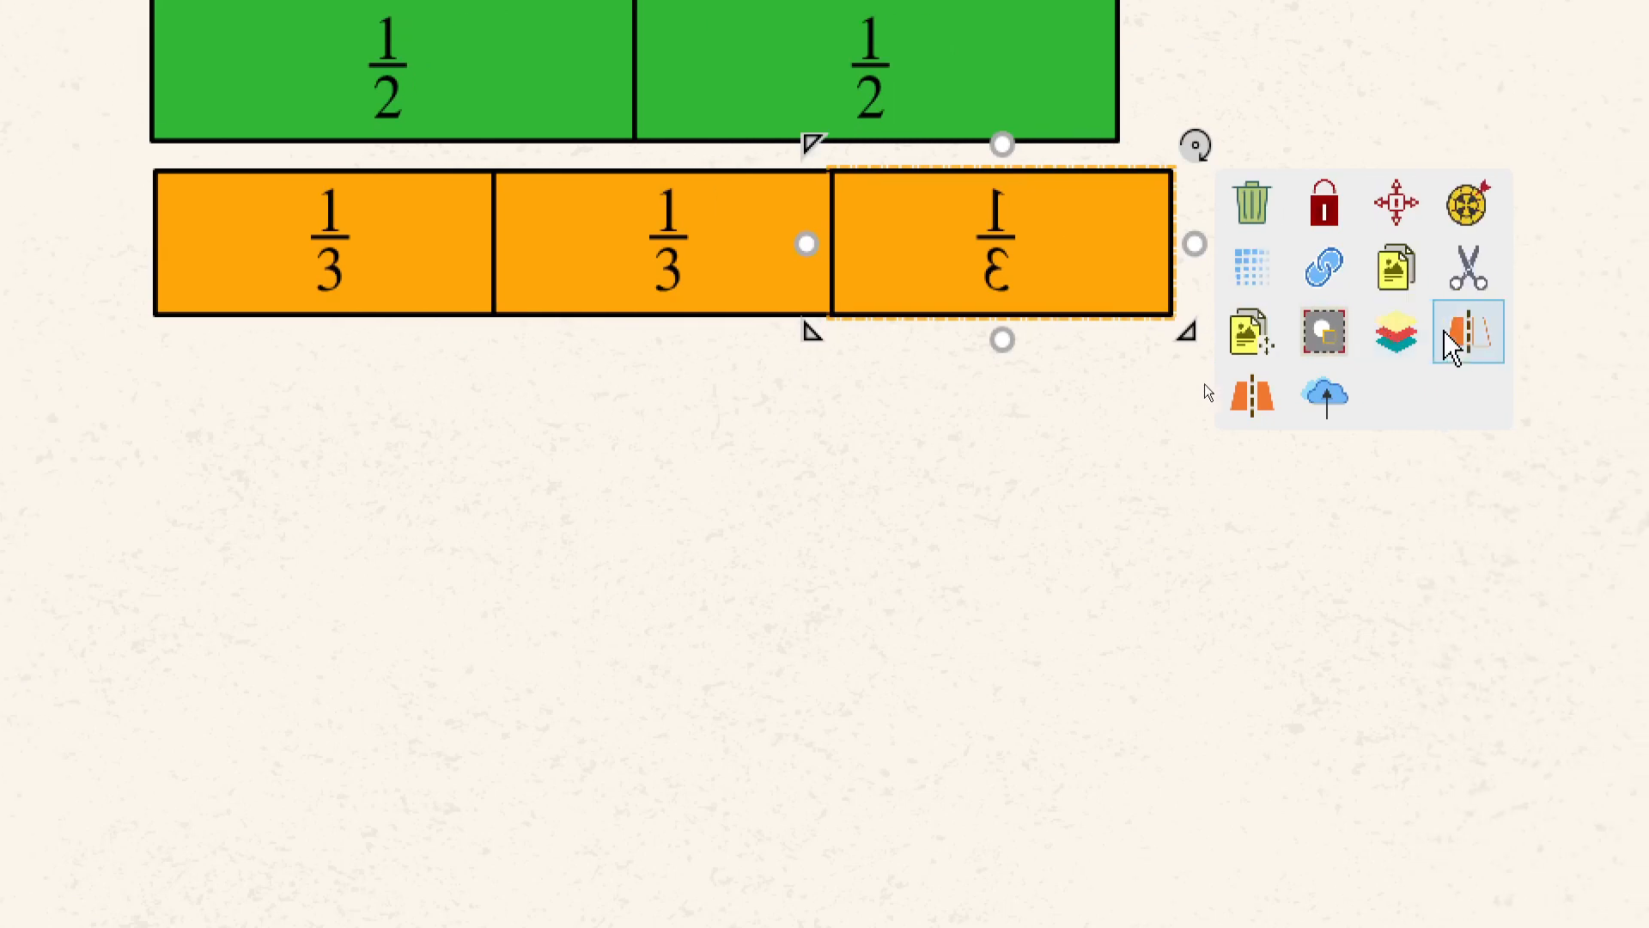
{"action": "left_click", "coordinate": [1478, 335]}
{"action": "left_click", "coordinate": [1190, 254]}
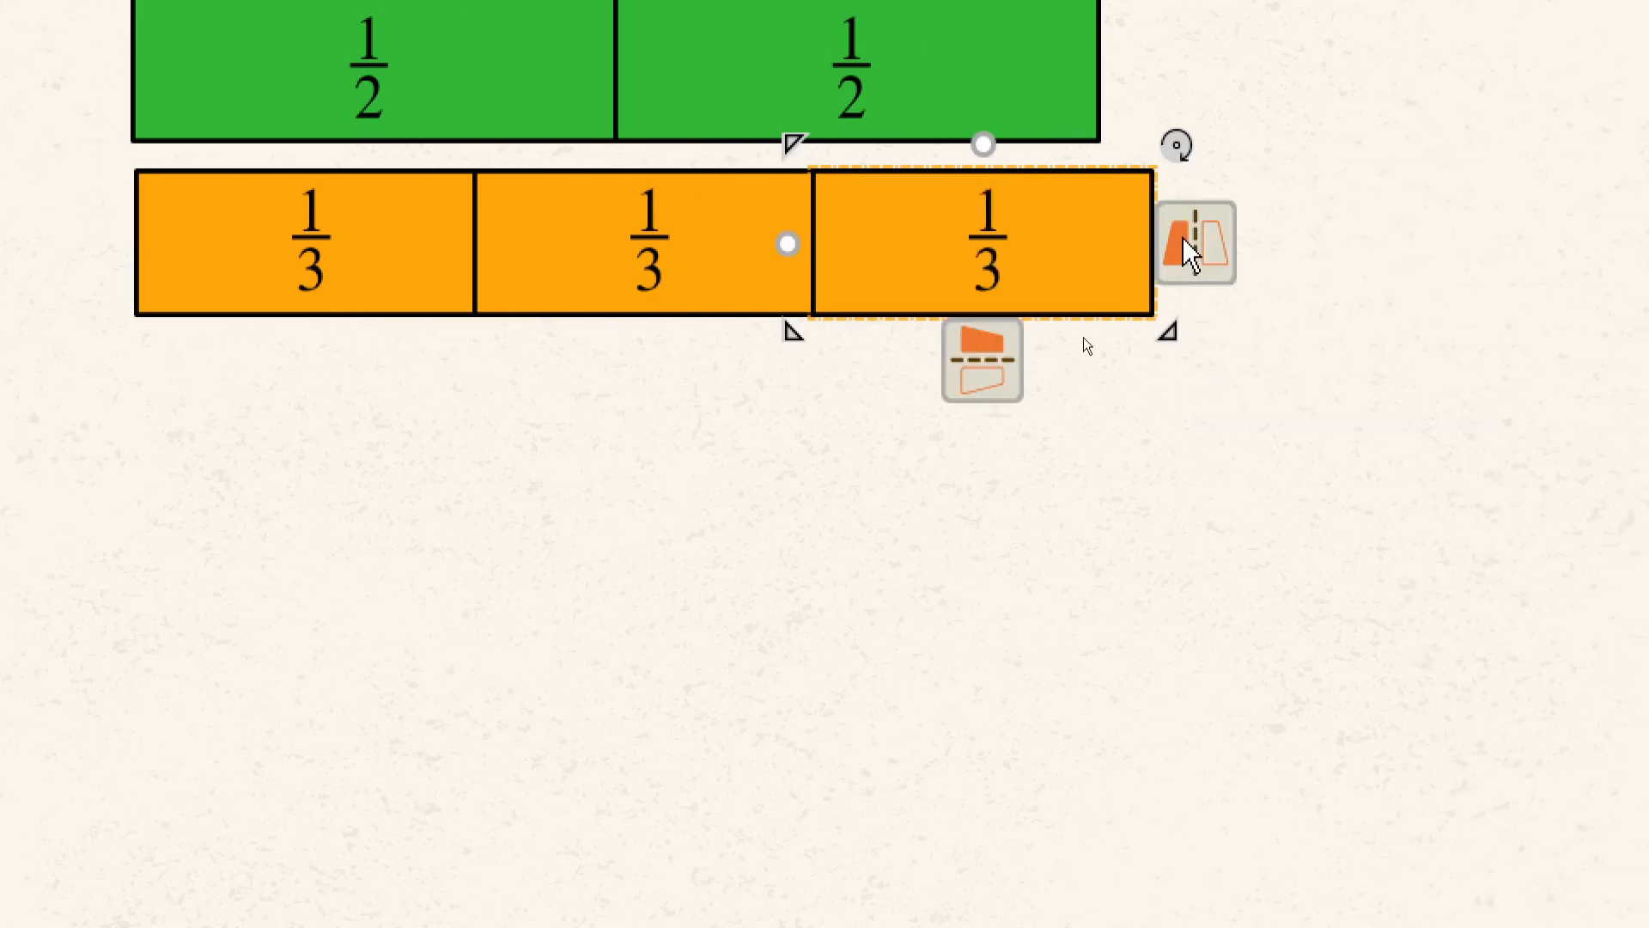
{"action": "left_click", "coordinate": [1224, 338]}
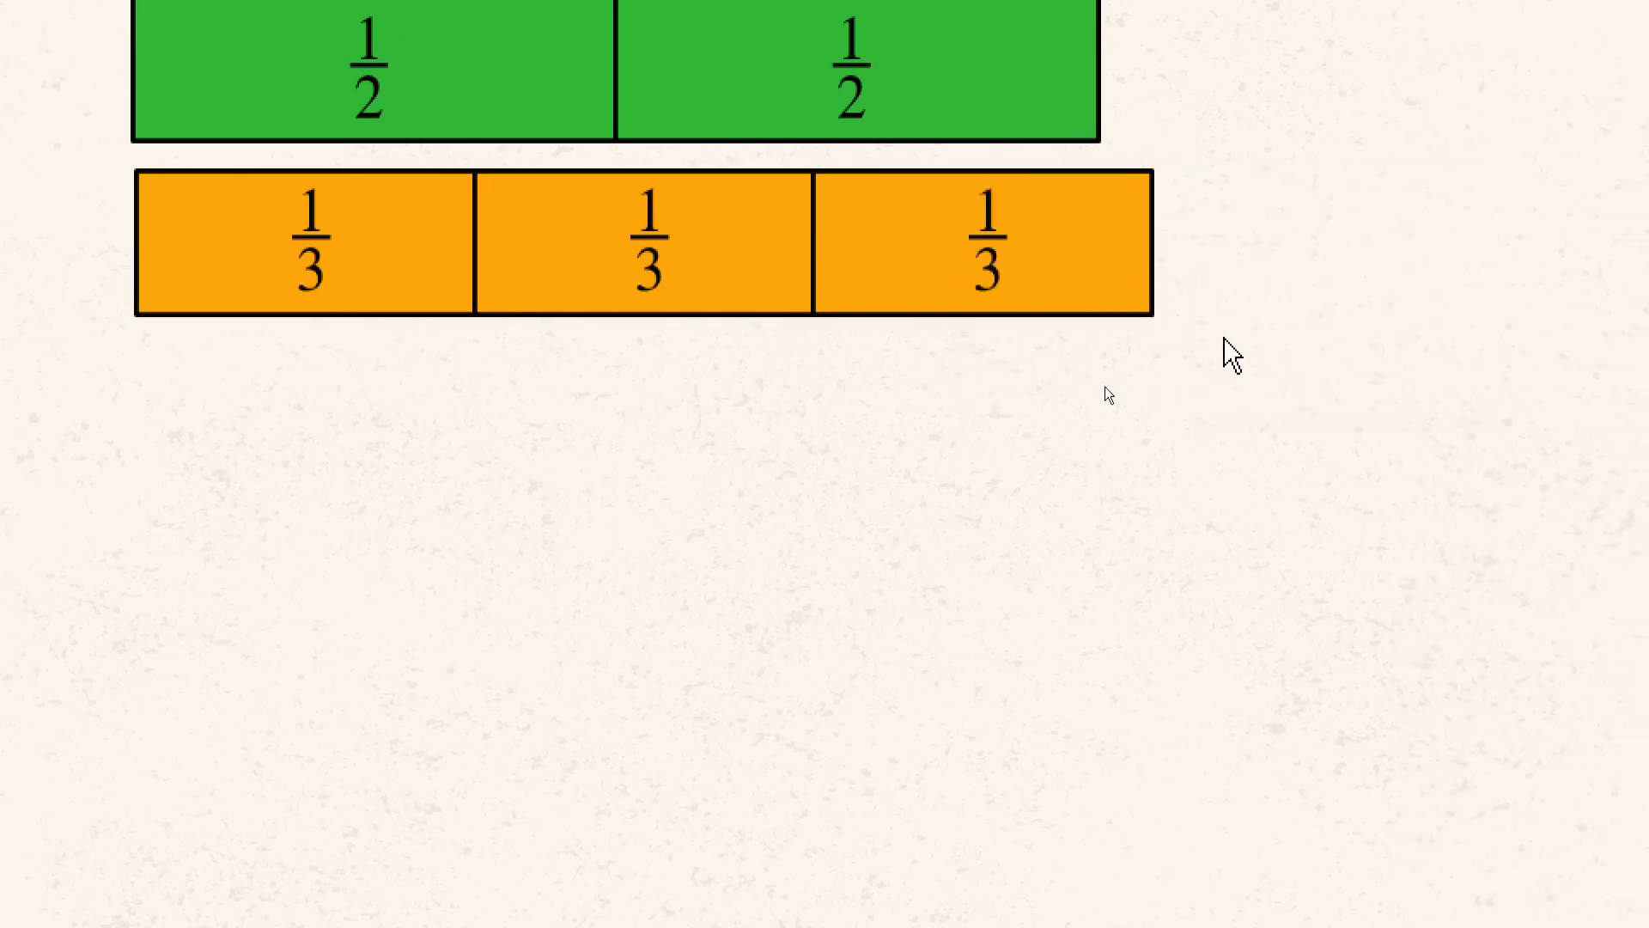
Select all three orange thirds, line them up under the green row and narrow them together to its width
{"action": "mouse_move", "coordinate": [1232, 221]}
{"action": "left_mouse_down"}
{"action": "mouse_move", "coordinate": [503, 280]}
{"action": "mouse_move", "coordinate": [79, 225]}
{"action": "left_mouse_up"}
{"action": "left_click_drag", "start_coordinate": [215, 243], "coordinate": [287, 220]}
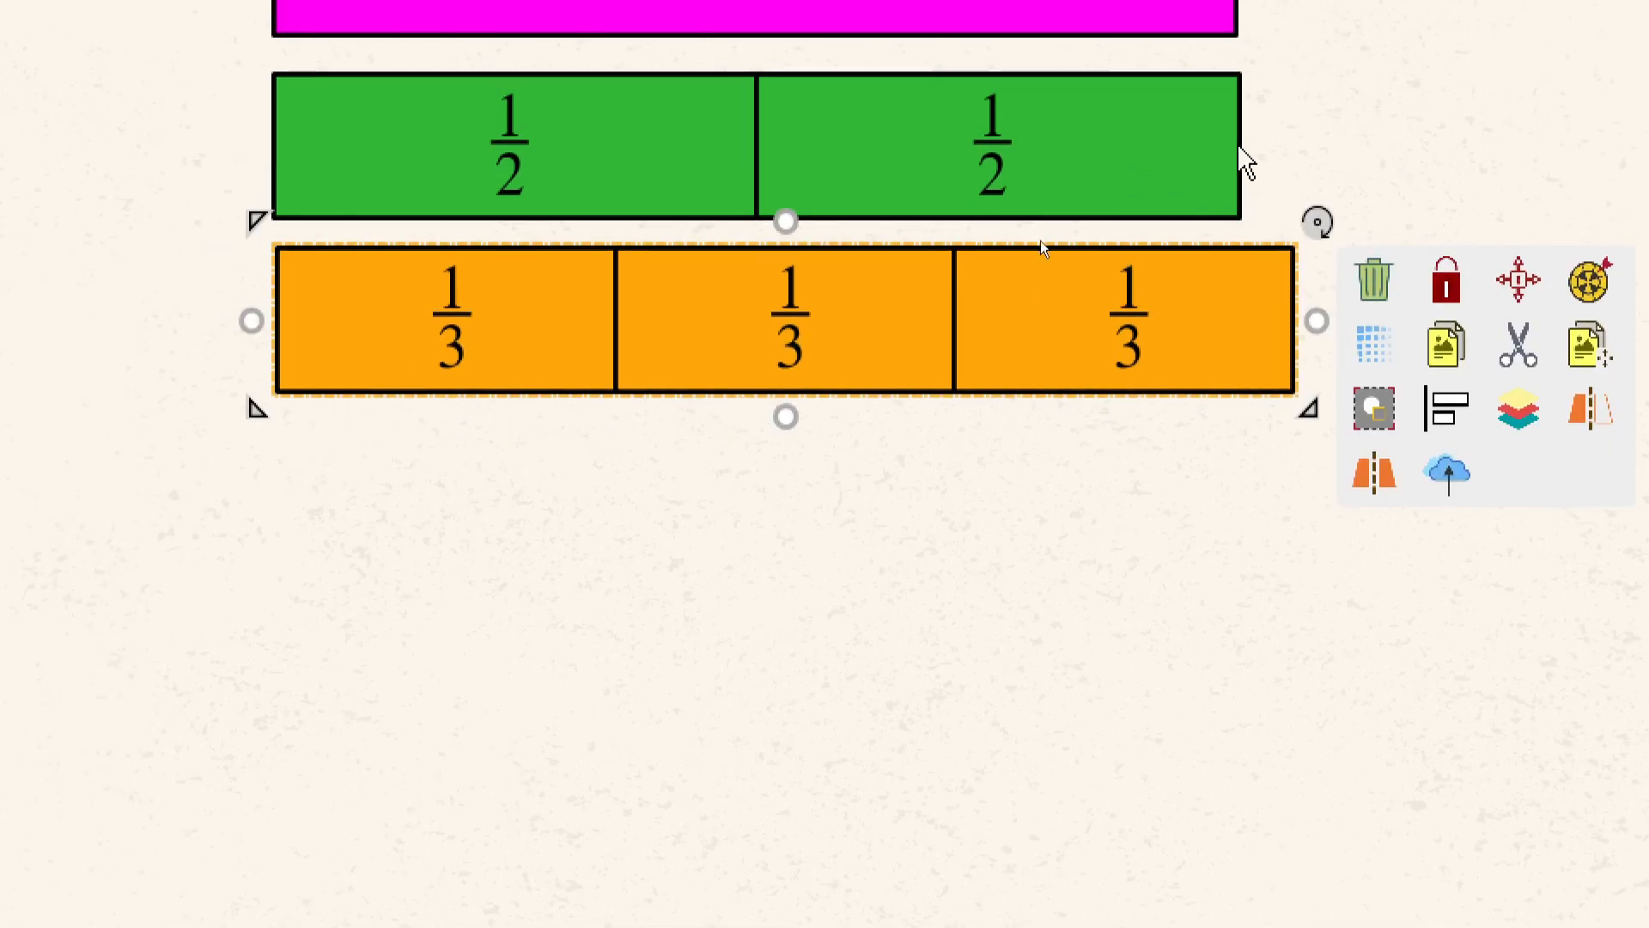
{"action": "left_click_drag", "start_coordinate": [1317, 323], "coordinate": [1269, 311]}
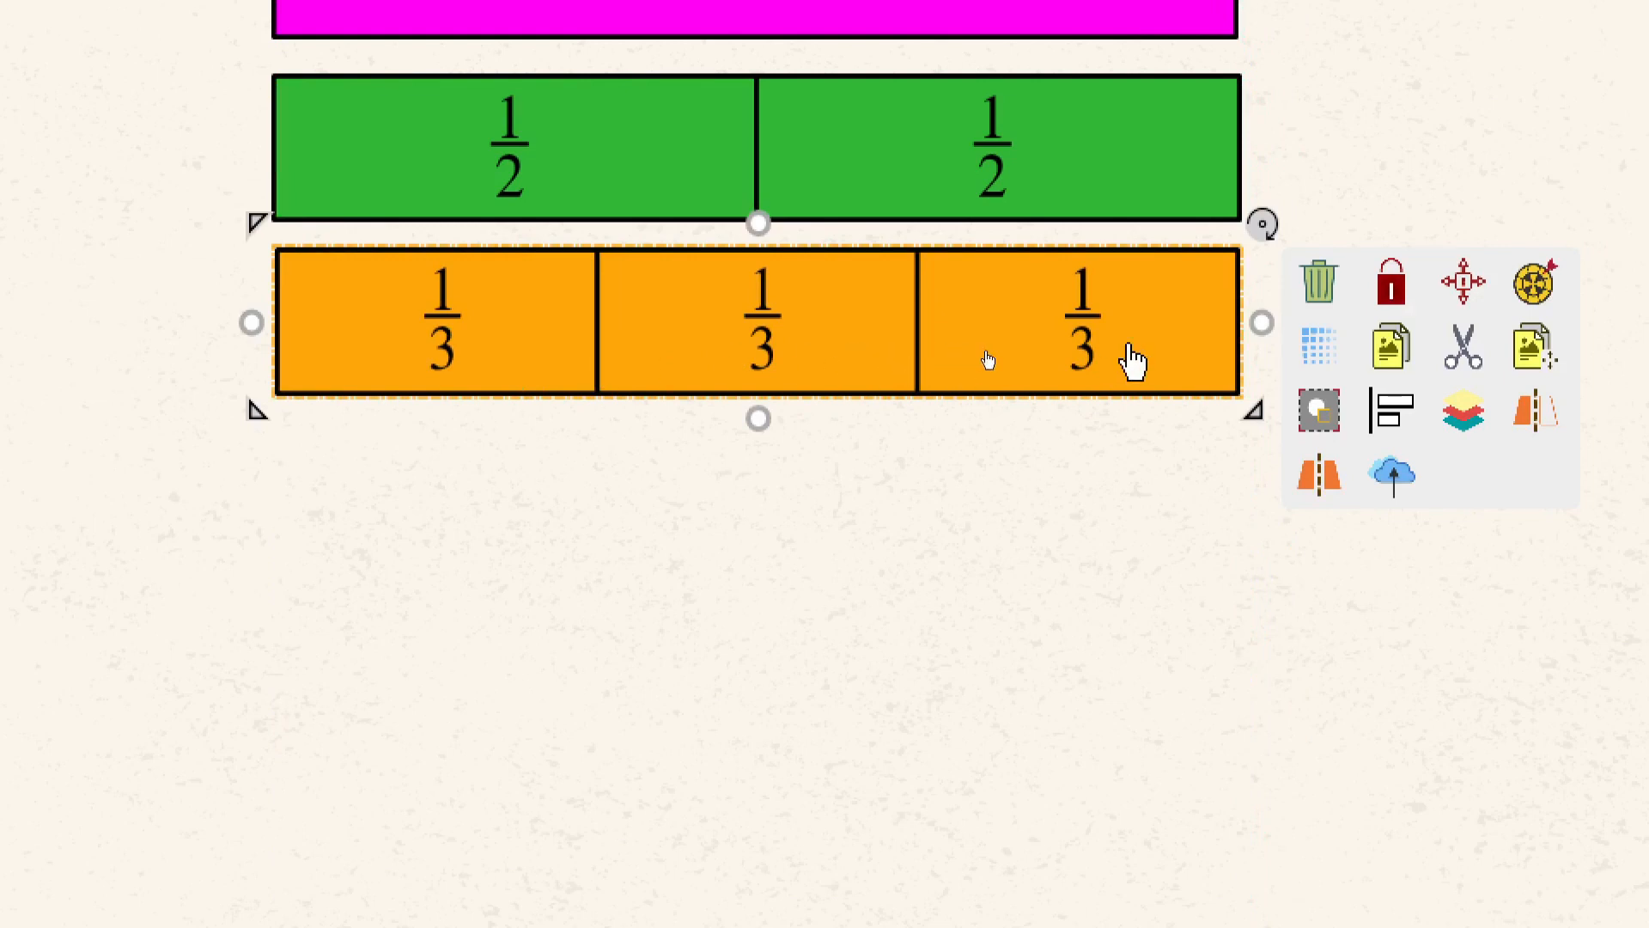
{"action": "left_click", "coordinate": [1109, 477]}
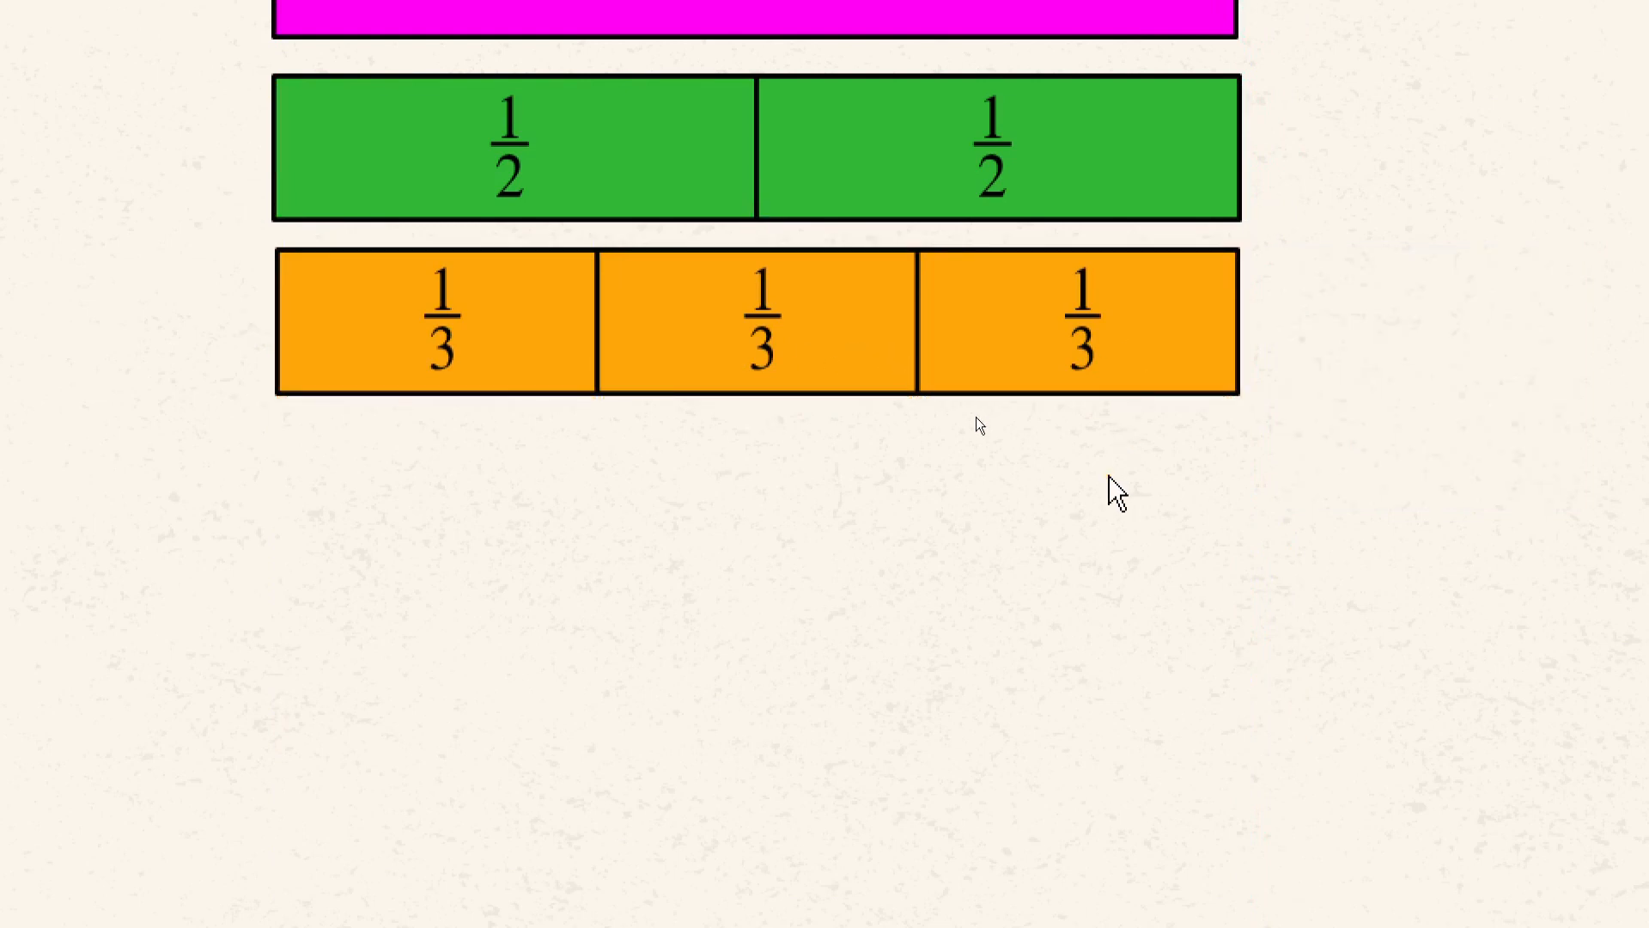
{"action": "mouse_move", "coordinate": [1120, 335]}
{"action": "left_mouse_down"}
{"action": "mouse_move", "coordinate": [1208, 455]}
{"action": "mouse_move", "coordinate": [1182, 316]}
{"action": "mouse_move", "coordinate": [1115, 331]}
{"action": "left_mouse_up"}
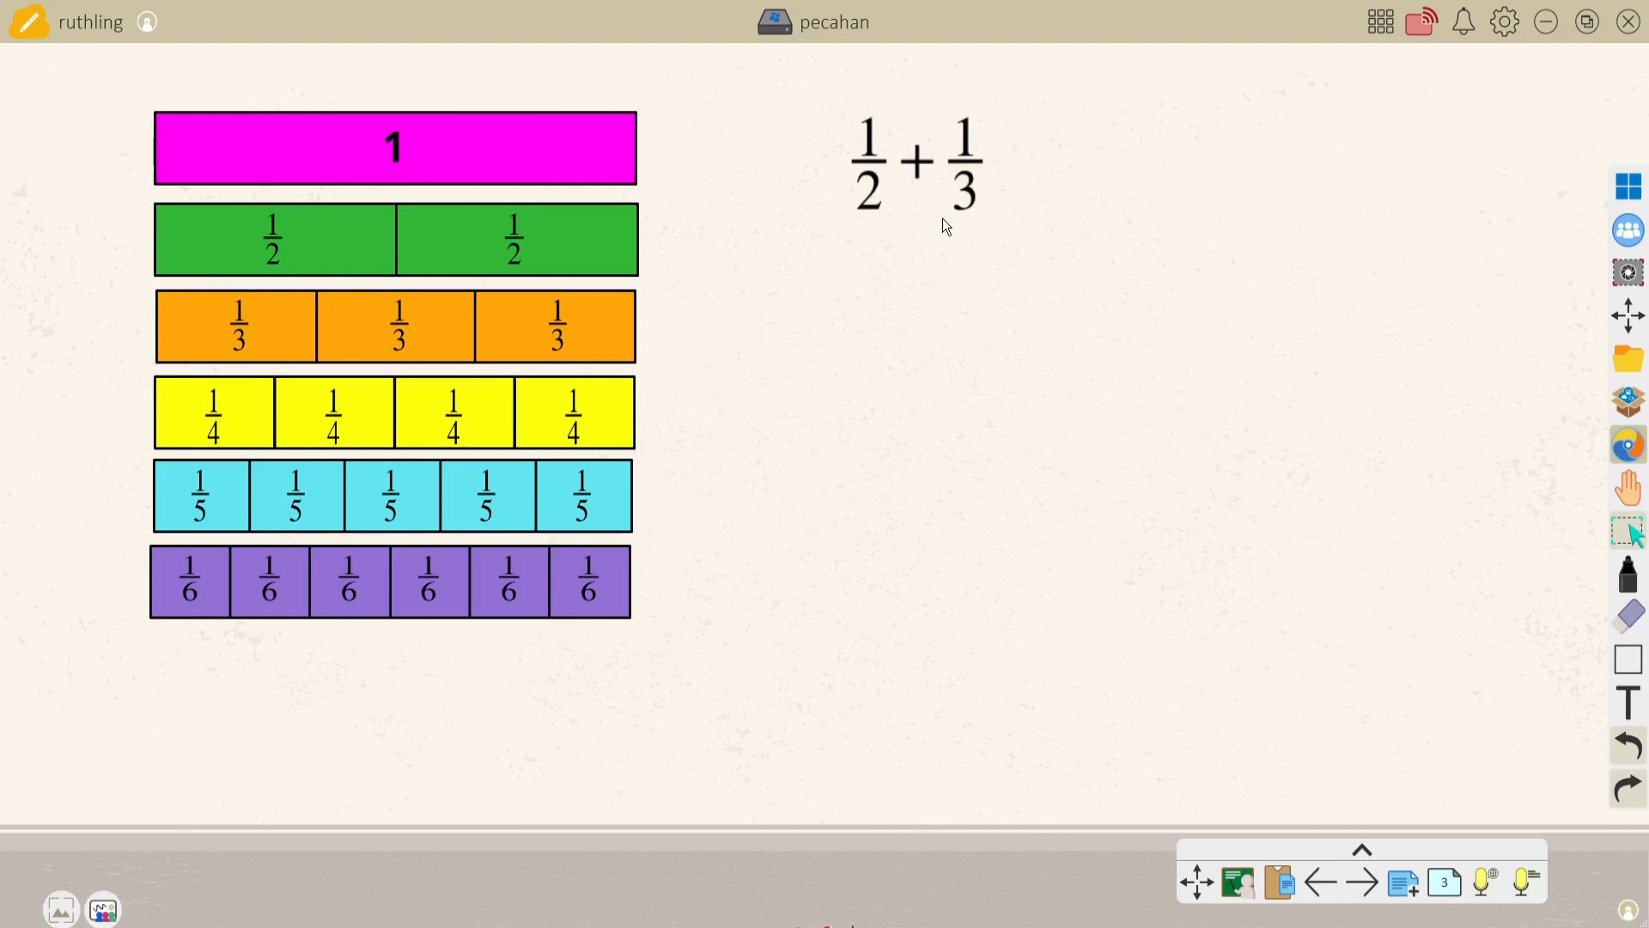
Place one green 1/2 piece and one orange 1/3 piece side by side beneath the sum 1/2 + 1/3
{"action": "left_click_drag", "start_coordinate": [564, 256], "coordinate": [928, 299]}
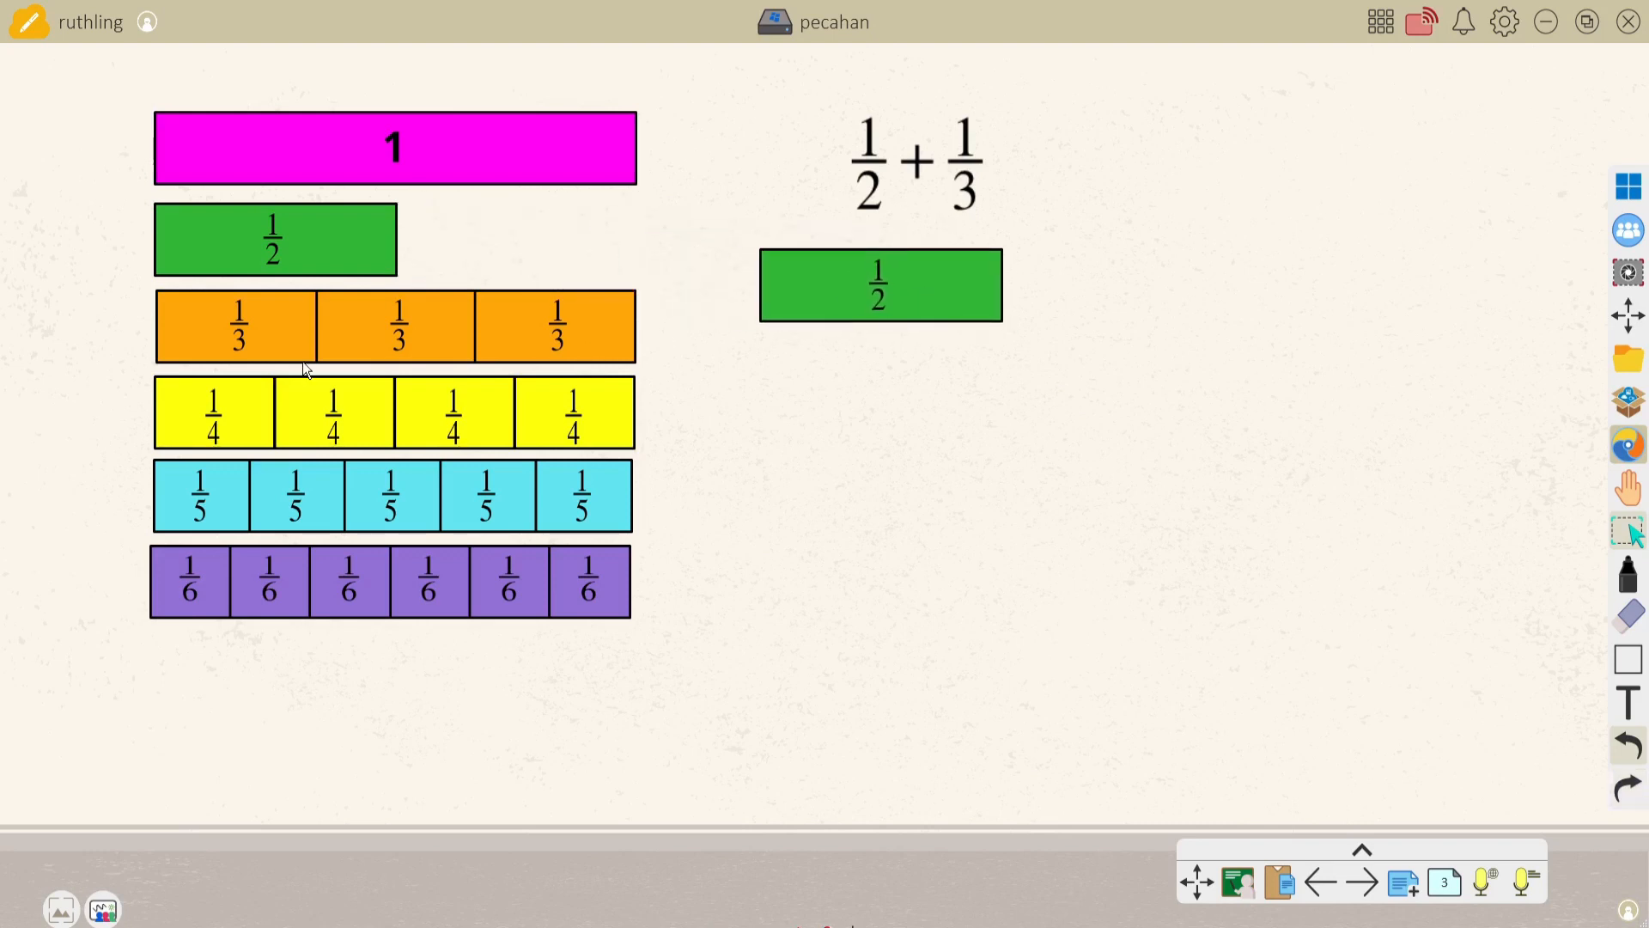
{"action": "left_click_drag", "start_coordinate": [239, 336], "coordinate": [1087, 295]}
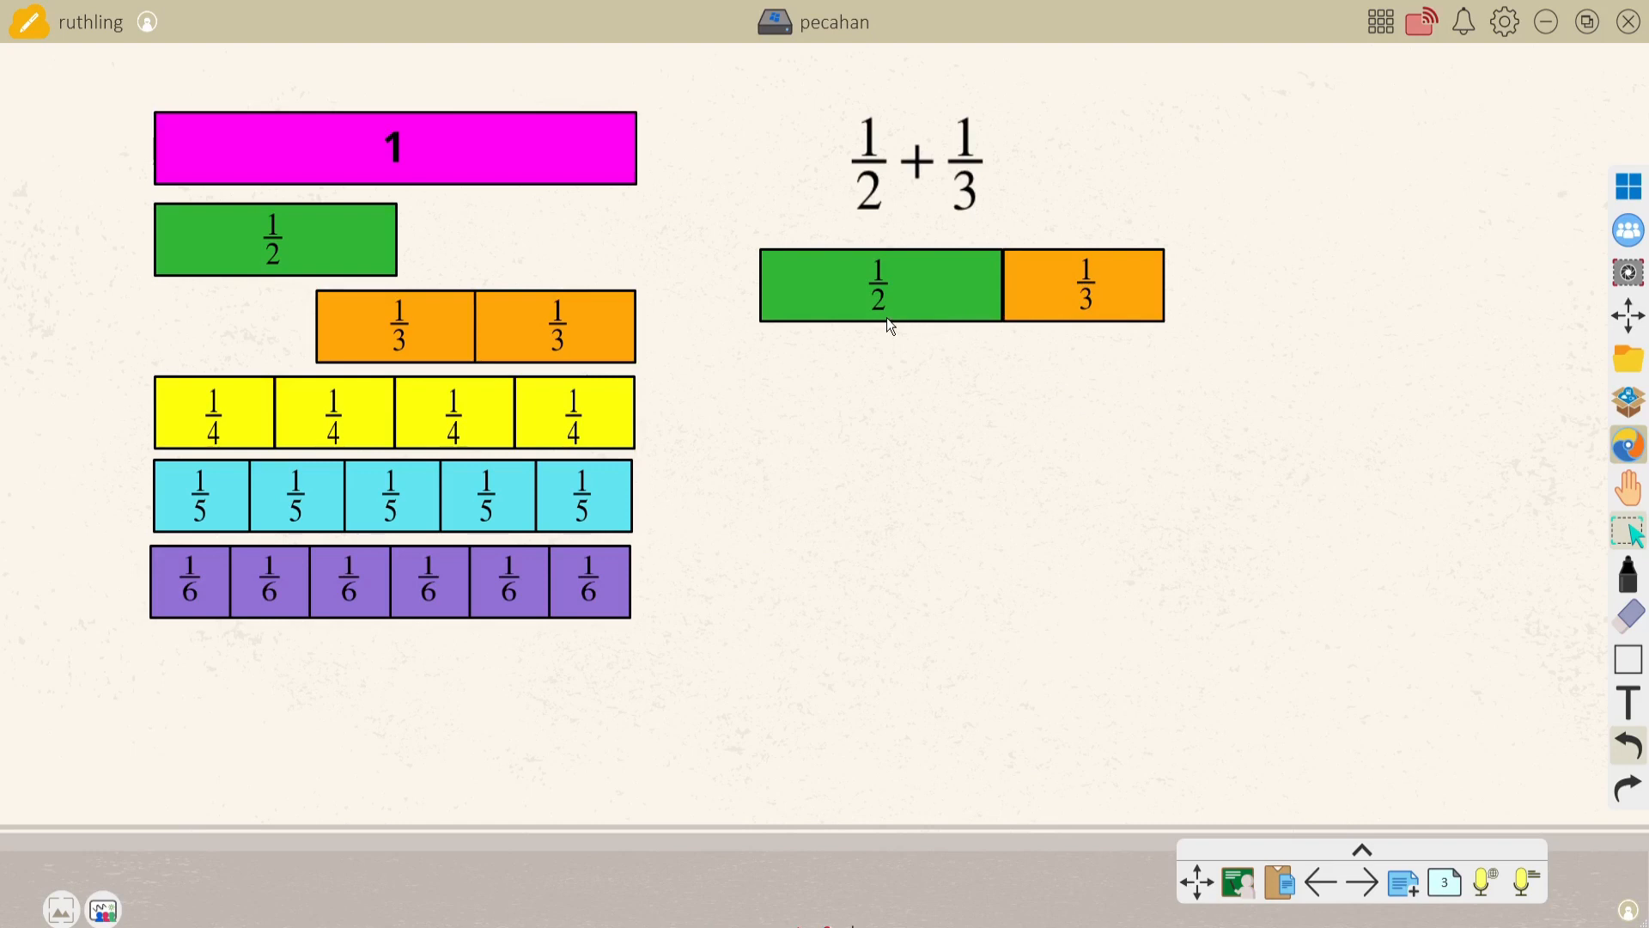
Try to match the combined 1/2 and 1/3 pieces with three yellow 1/4 pieces lined up beneath them
{"action": "left_click_drag", "start_coordinate": [201, 420], "coordinate": [809, 370]}
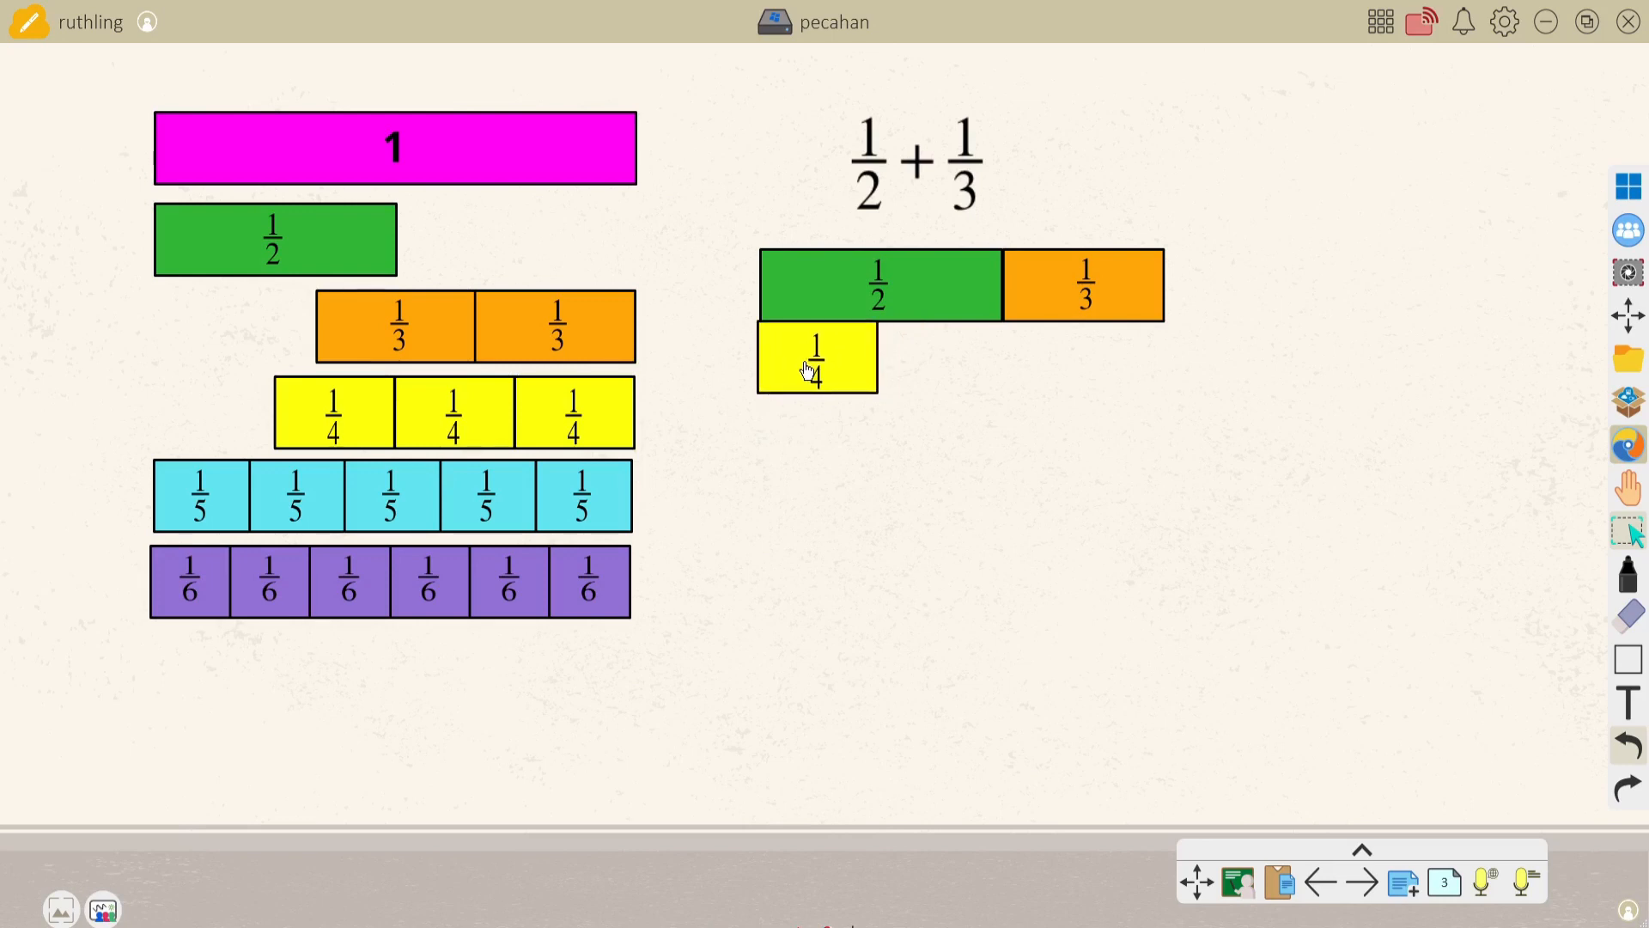
{"action": "left_click_drag", "start_coordinate": [331, 417], "coordinate": [922, 363]}
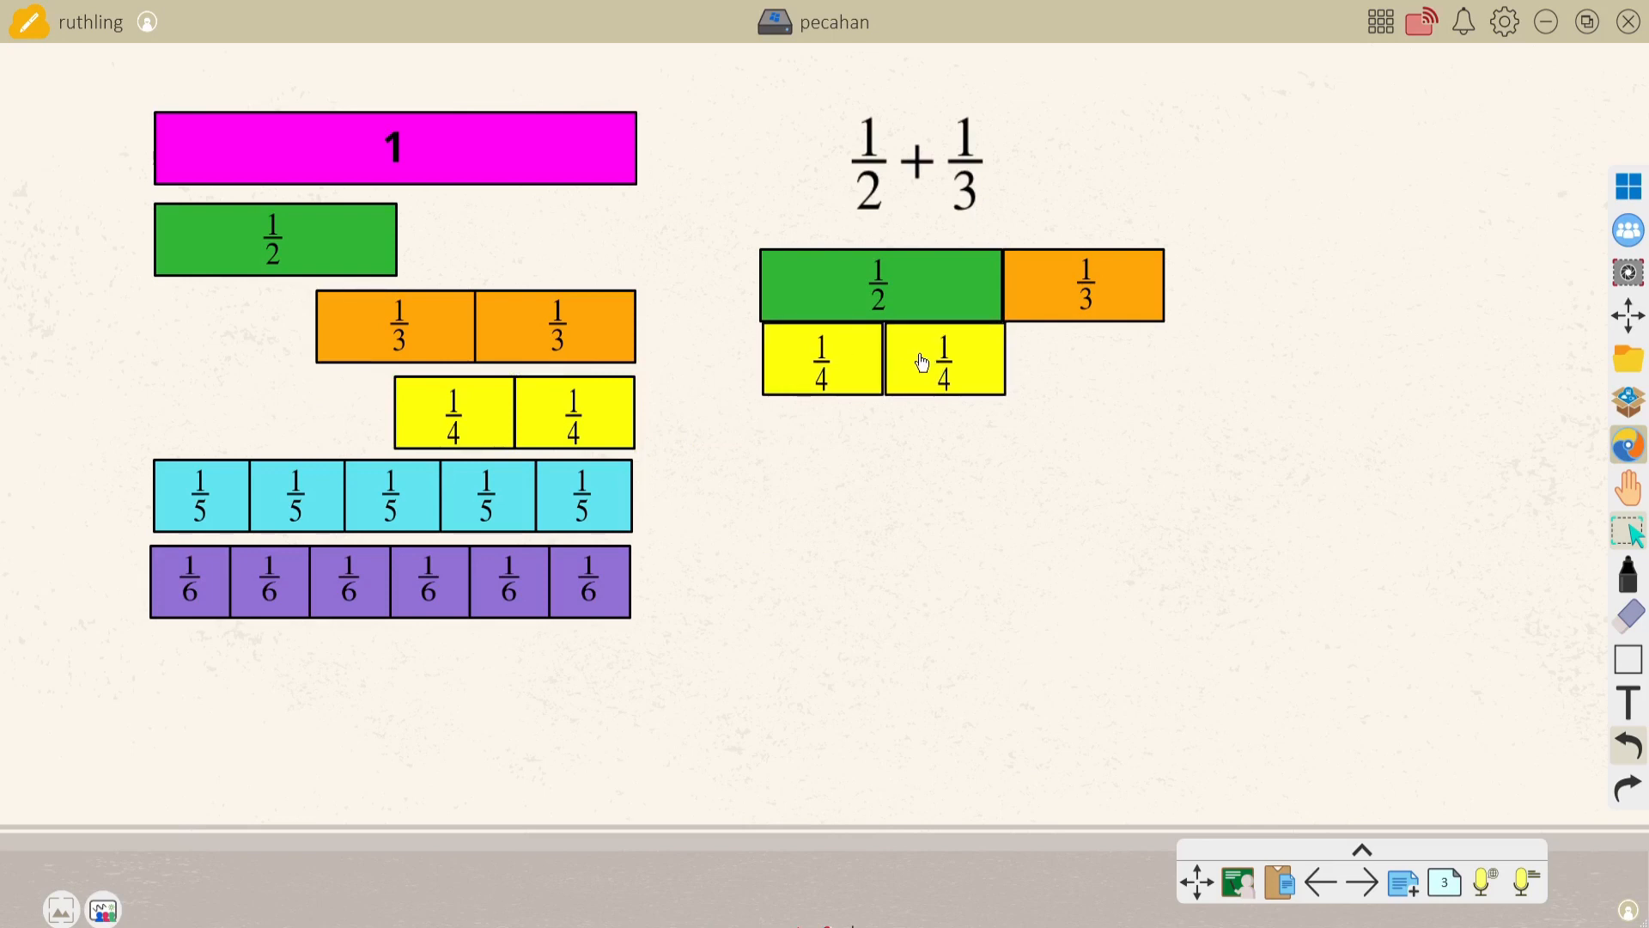
{"action": "left_click_drag", "start_coordinate": [408, 429], "coordinate": [1059, 361]}
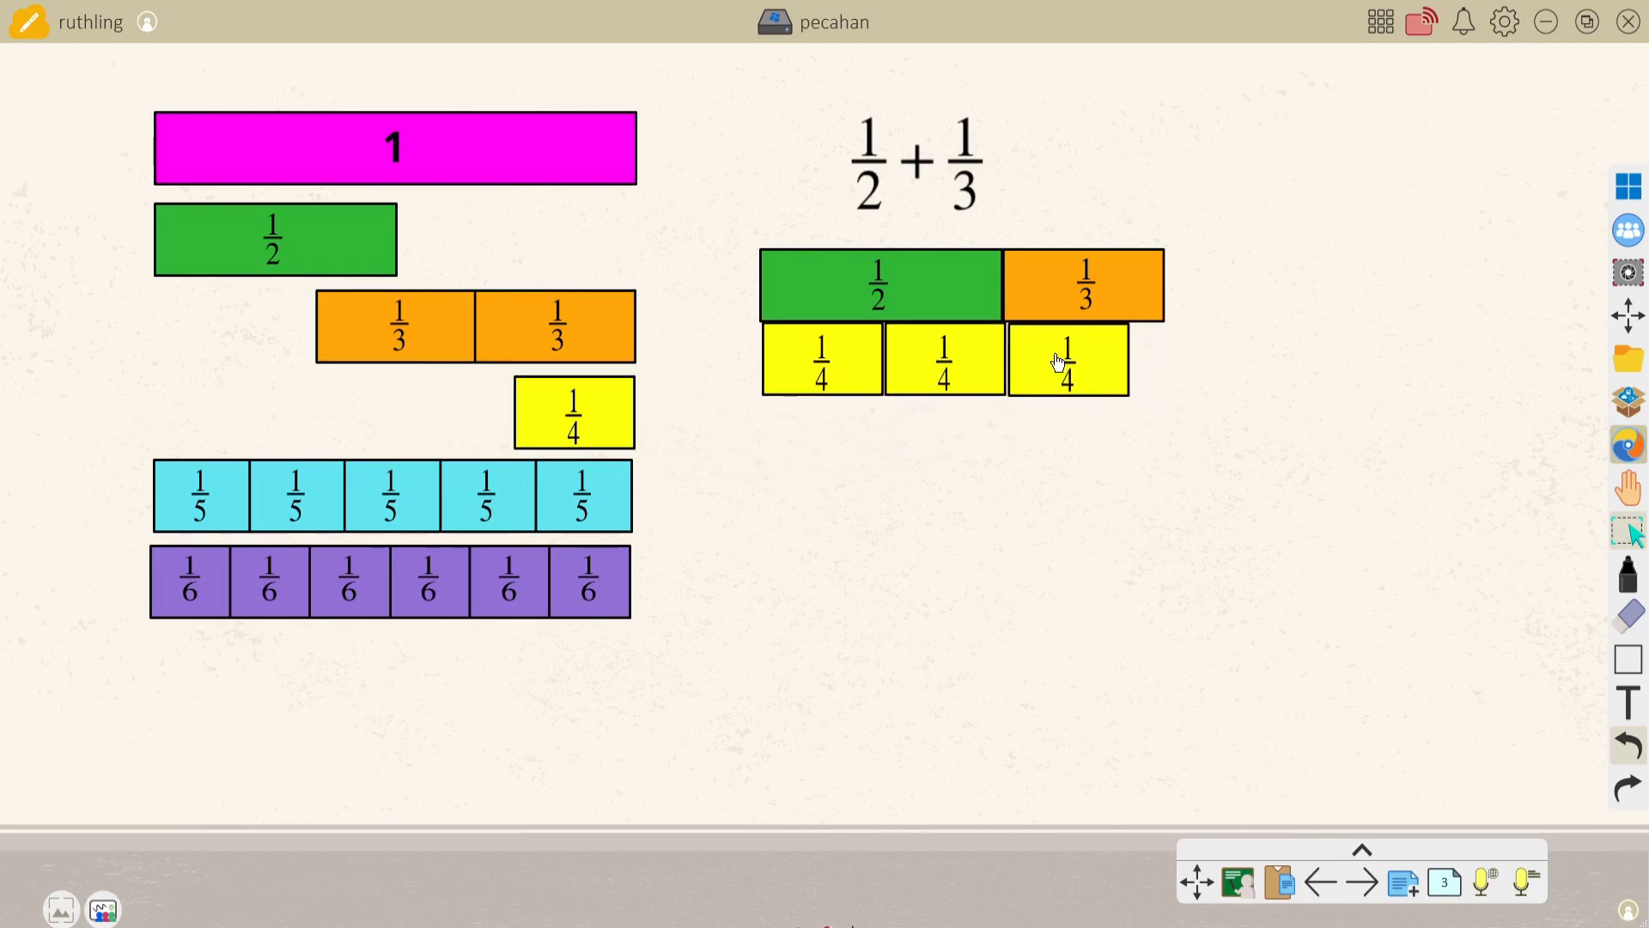
Undo the placement of the three yellow 1/4 pieces
{"action": "left_click", "coordinate": [1632, 750]}
{"action": "left_click", "coordinate": [1632, 750]}
{"action": "left_click", "coordinate": [1632, 750]}
{"action": "left_click", "coordinate": [1632, 750]}
{"action": "left_click", "coordinate": [1632, 750]}
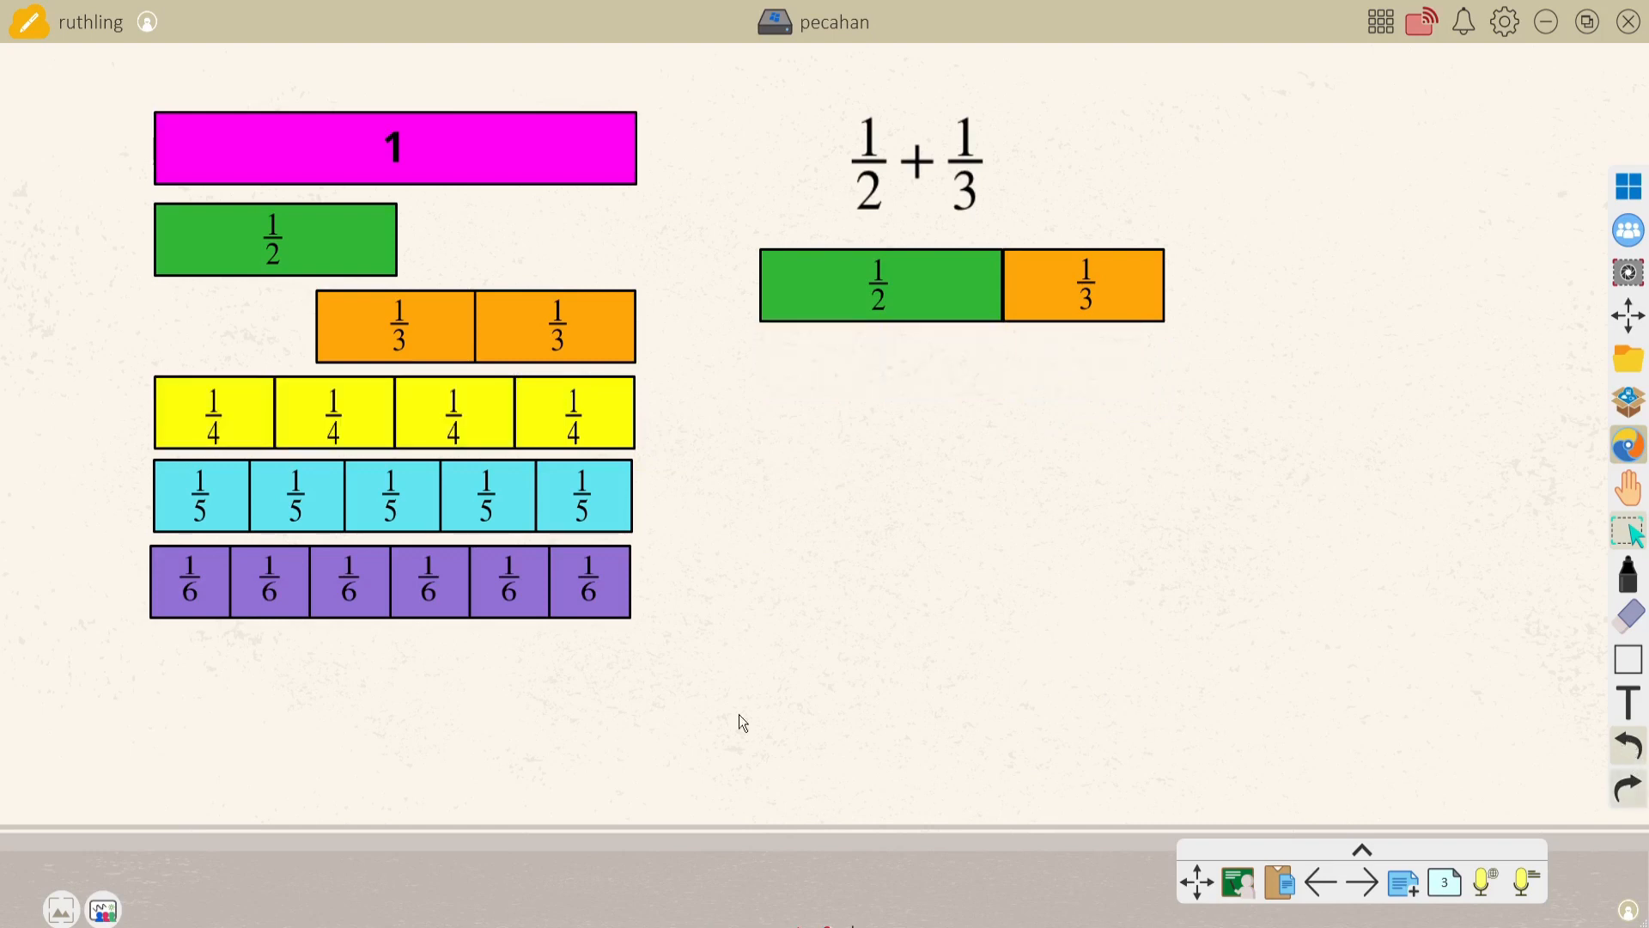
Line up five purple 1/6 pieces edge to edge beneath the combined 1/2 and 1/3 pieces
{"action": "left_click_drag", "start_coordinate": [172, 598], "coordinate": [783, 379]}
{"action": "left_click_drag", "start_coordinate": [258, 593], "coordinate": [883, 367]}
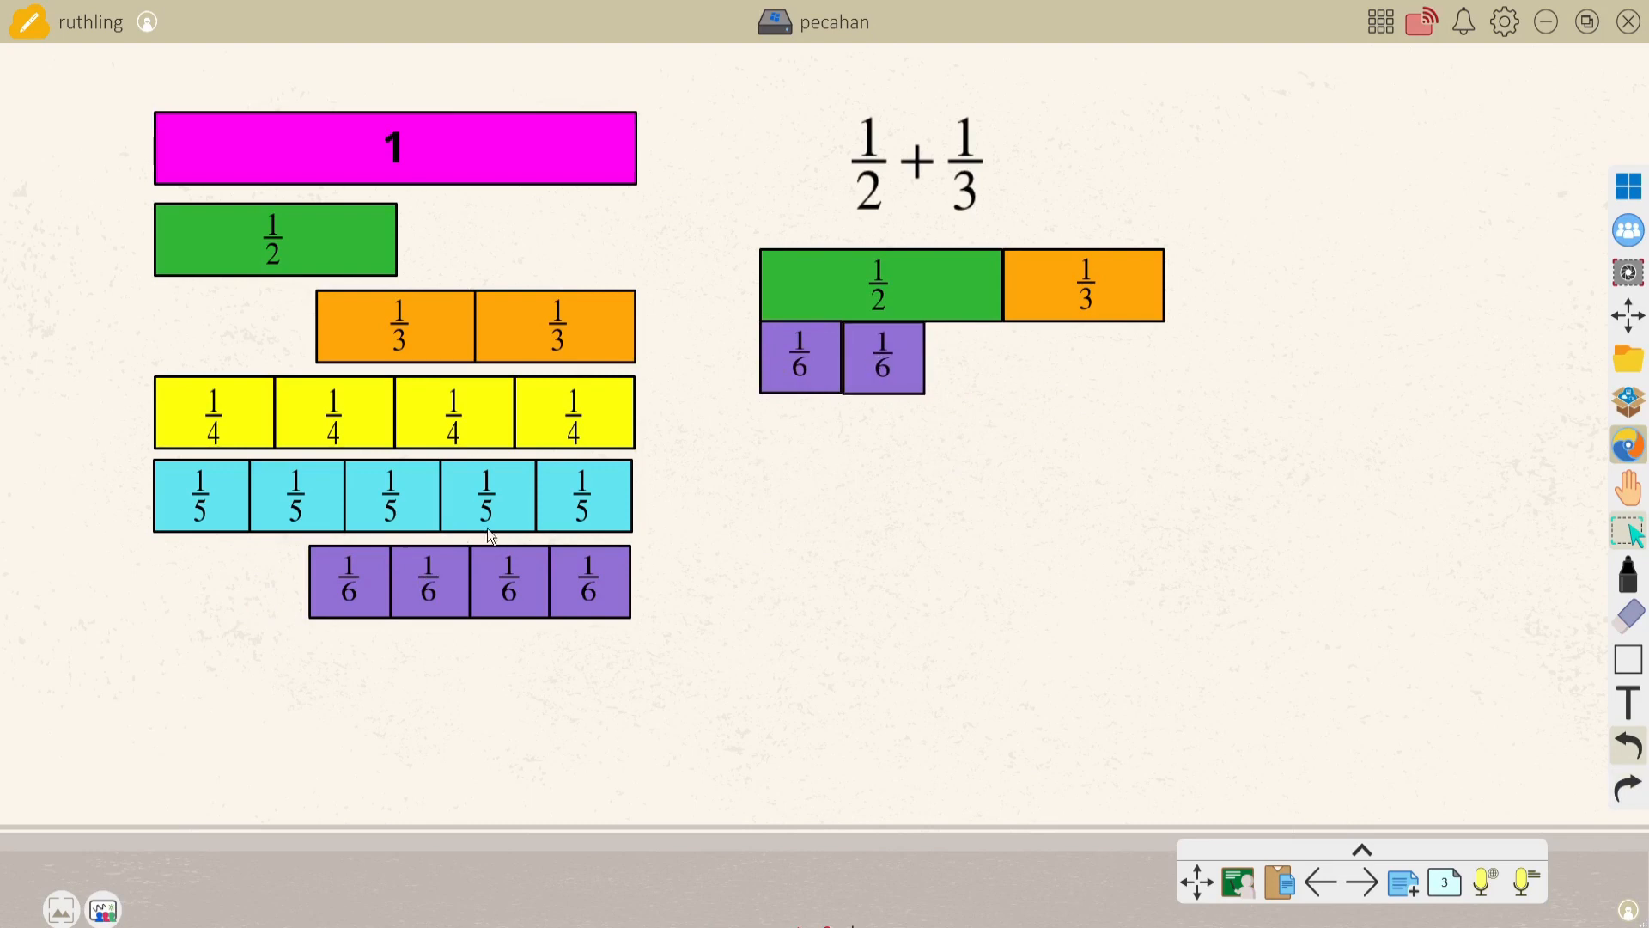
{"action": "left_click_drag", "start_coordinate": [353, 574], "coordinate": [985, 352]}
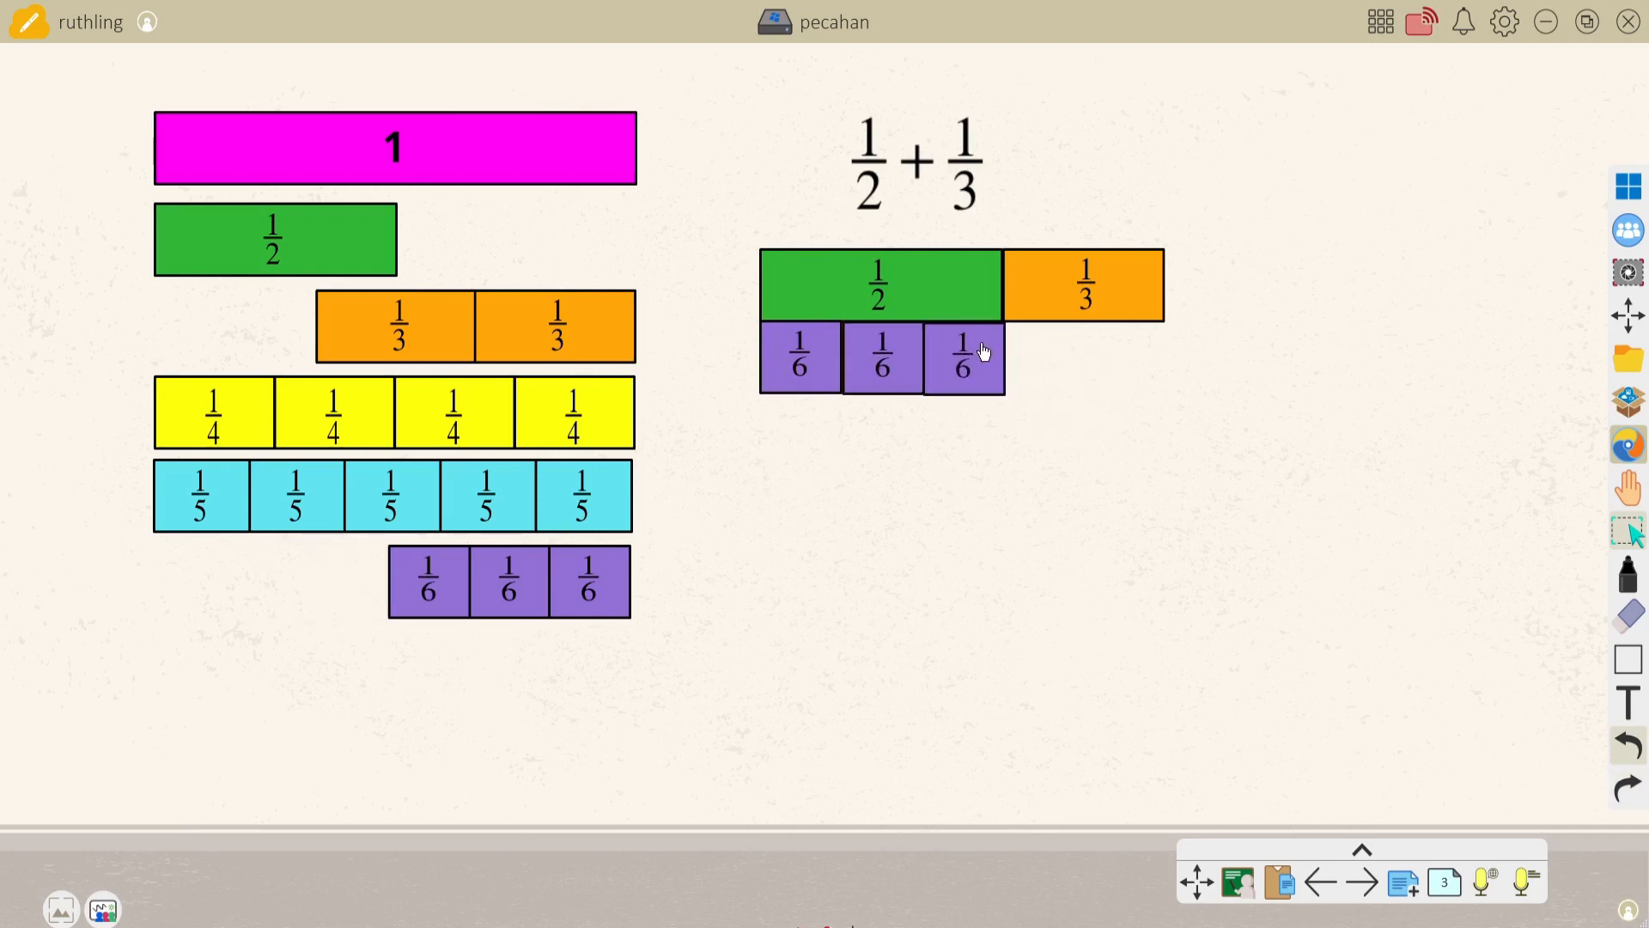
{"action": "left_click_drag", "start_coordinate": [404, 589], "coordinate": [1063, 362]}
{"action": "left_click_drag", "start_coordinate": [529, 571], "coordinate": [1150, 348]}
Handwrite the working "= 3/6 + 2/6" in black beneath the pieces, with the result "= 5/6" on the line below
{"action": "mouse_move", "coordinate": [810, 463]}
{"action": "left_mouse_down"}
{"action": "mouse_move", "coordinate": [876, 463]}
{"action": "mouse_move", "coordinate": [867, 487]}
{"action": "mouse_move", "coordinate": [950, 479]}
{"action": "mouse_move", "coordinate": [911, 484]}
{"action": "mouse_move", "coordinate": [992, 502]}
{"action": "mouse_move", "coordinate": [976, 545]}
{"action": "mouse_move", "coordinate": [955, 543]}
{"action": "left_mouse_up"}
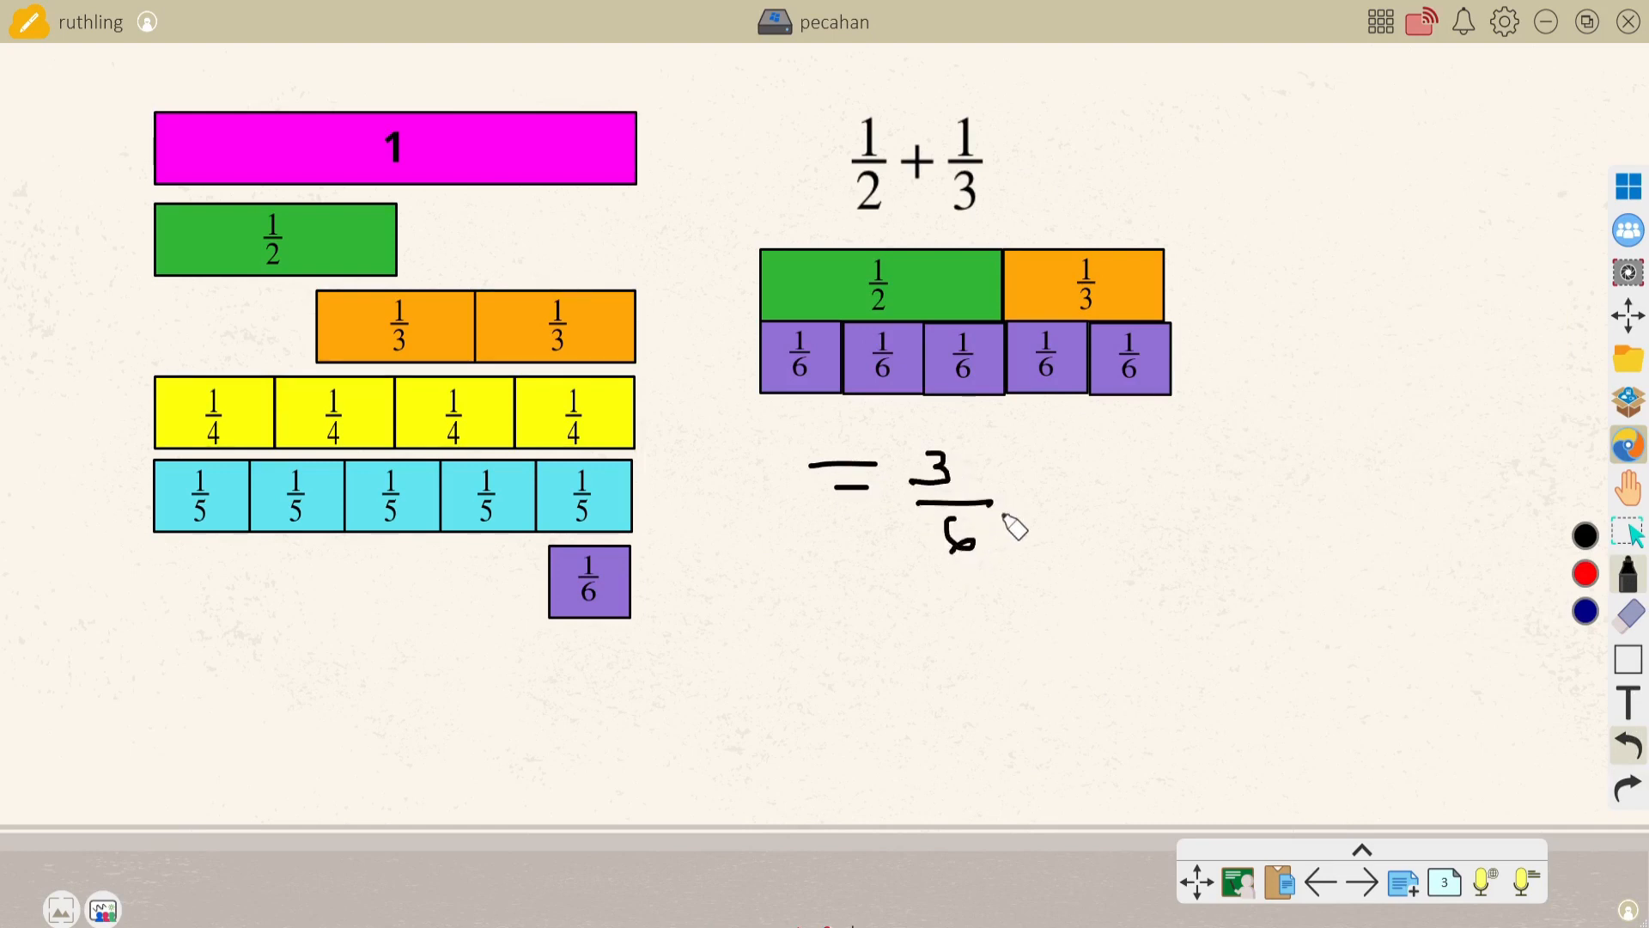
{"action": "mouse_move", "coordinate": [1028, 501]}
{"action": "left_mouse_down"}
{"action": "mouse_move", "coordinate": [1062, 495]}
{"action": "mouse_move", "coordinate": [1043, 513]}
{"action": "left_mouse_up"}
{"action": "mouse_move", "coordinate": [1095, 452]}
{"action": "left_mouse_down"}
{"action": "mouse_move", "coordinate": [1122, 487]}
{"action": "mouse_move", "coordinate": [1112, 523]}
{"action": "left_mouse_up"}
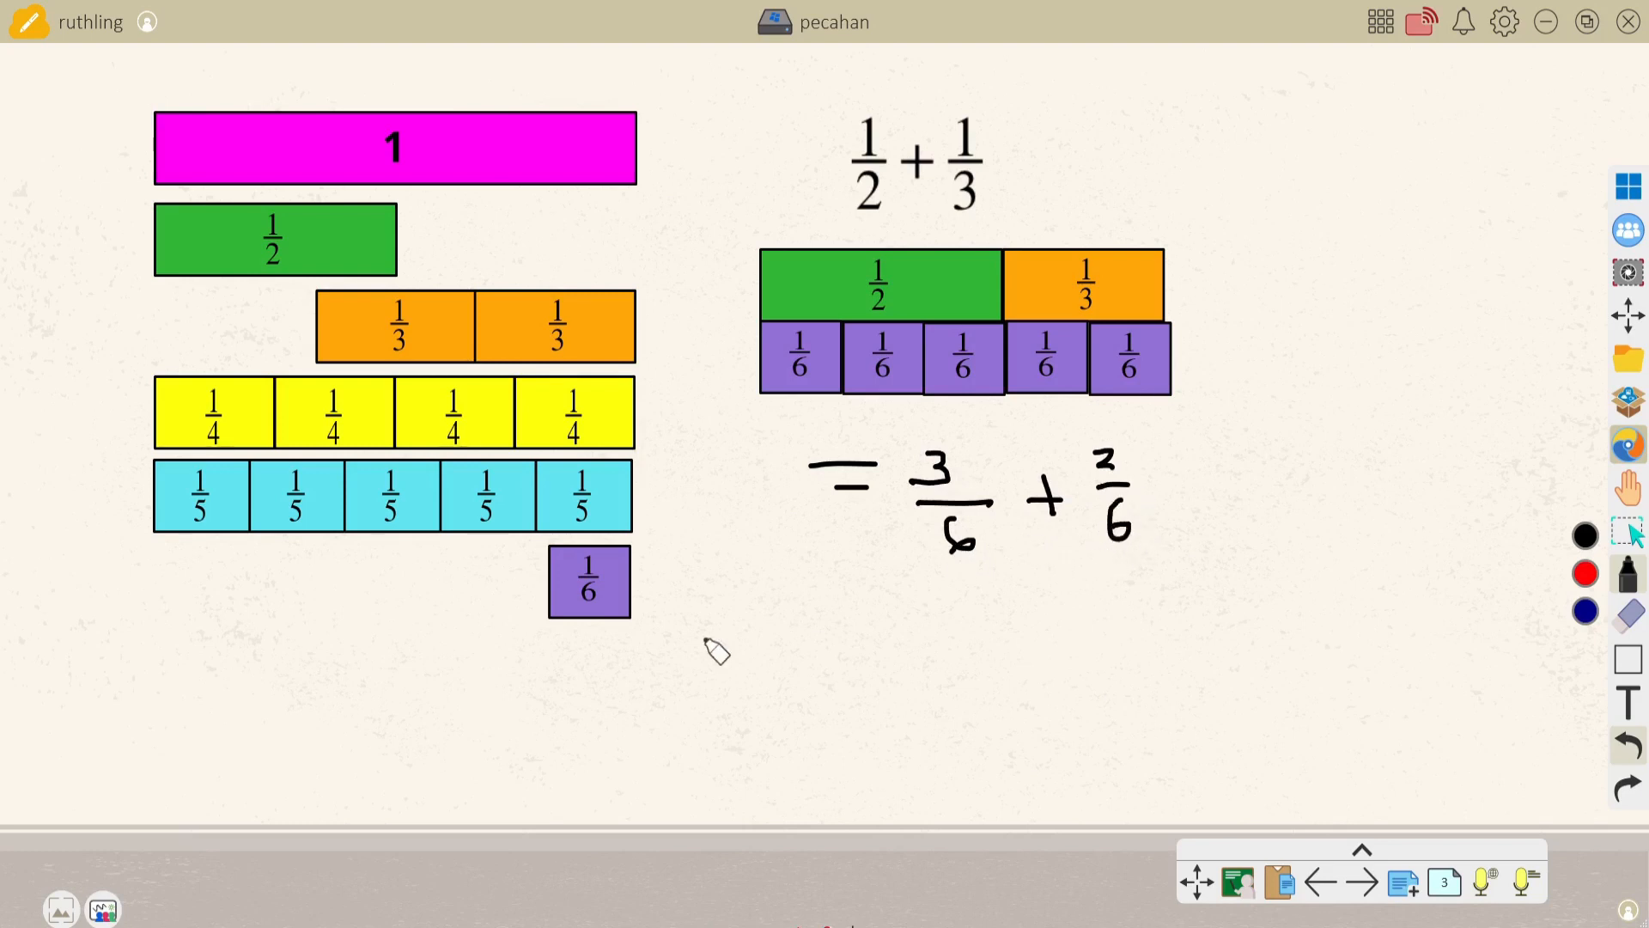
{"action": "left_click_drag", "start_coordinate": [851, 614], "coordinate": [871, 612]}
{"action": "mouse_move", "coordinate": [966, 589]}
{"action": "left_mouse_down"}
{"action": "mouse_move", "coordinate": [952, 595]}
{"action": "mouse_move", "coordinate": [986, 633]}
{"action": "mouse_move", "coordinate": [964, 669]}
{"action": "left_mouse_up"}
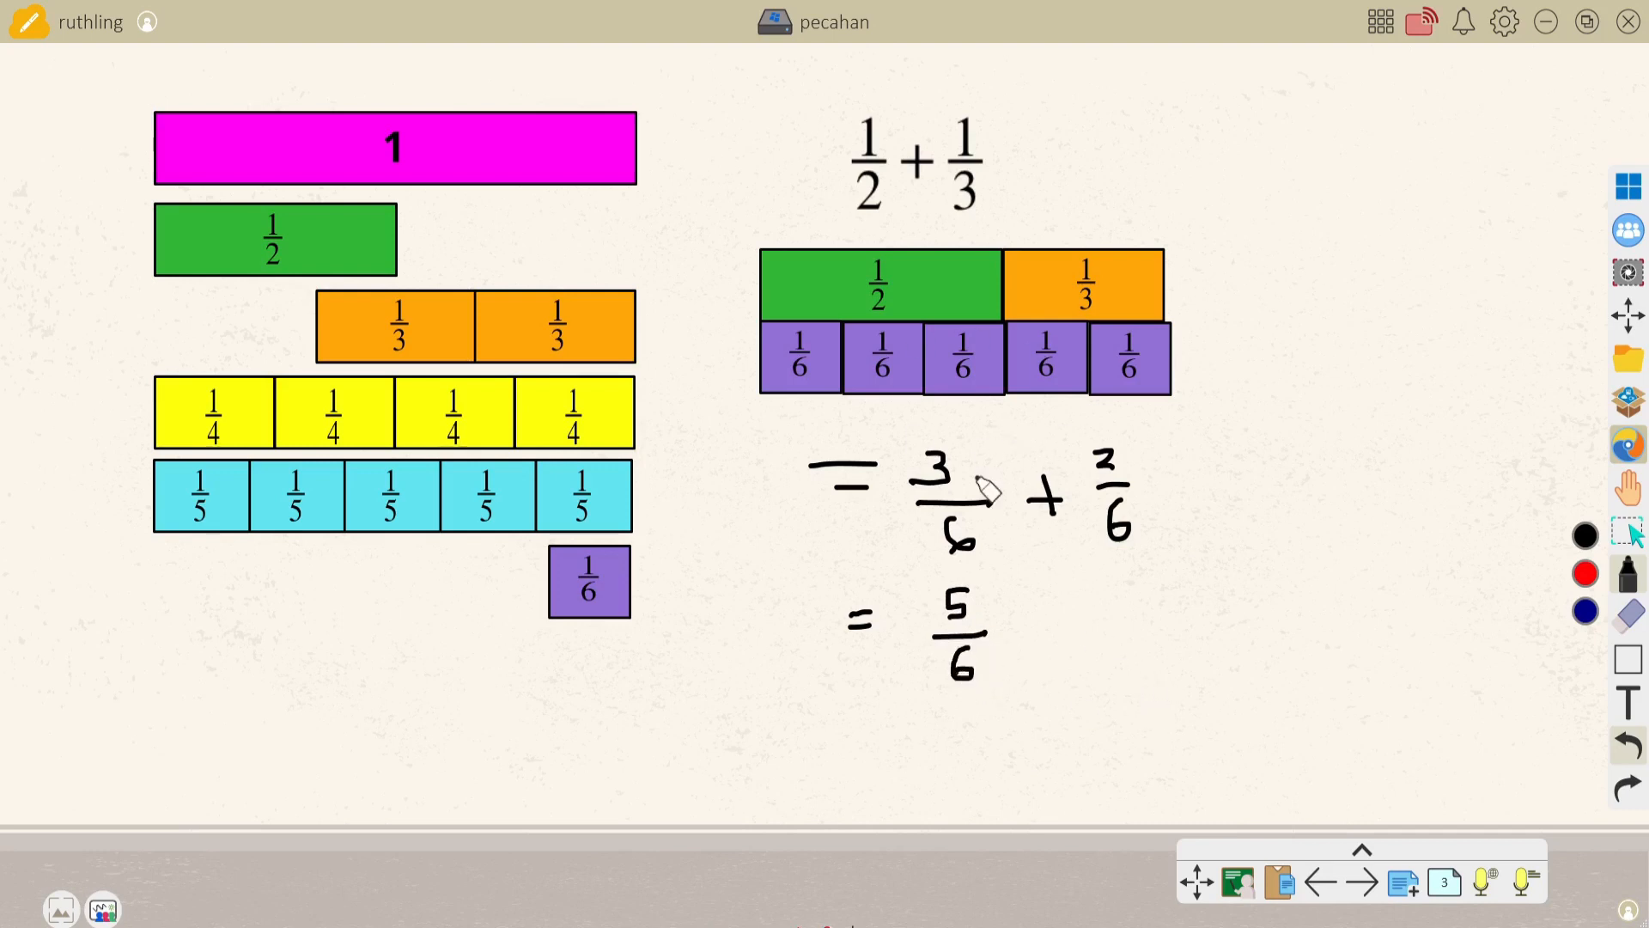